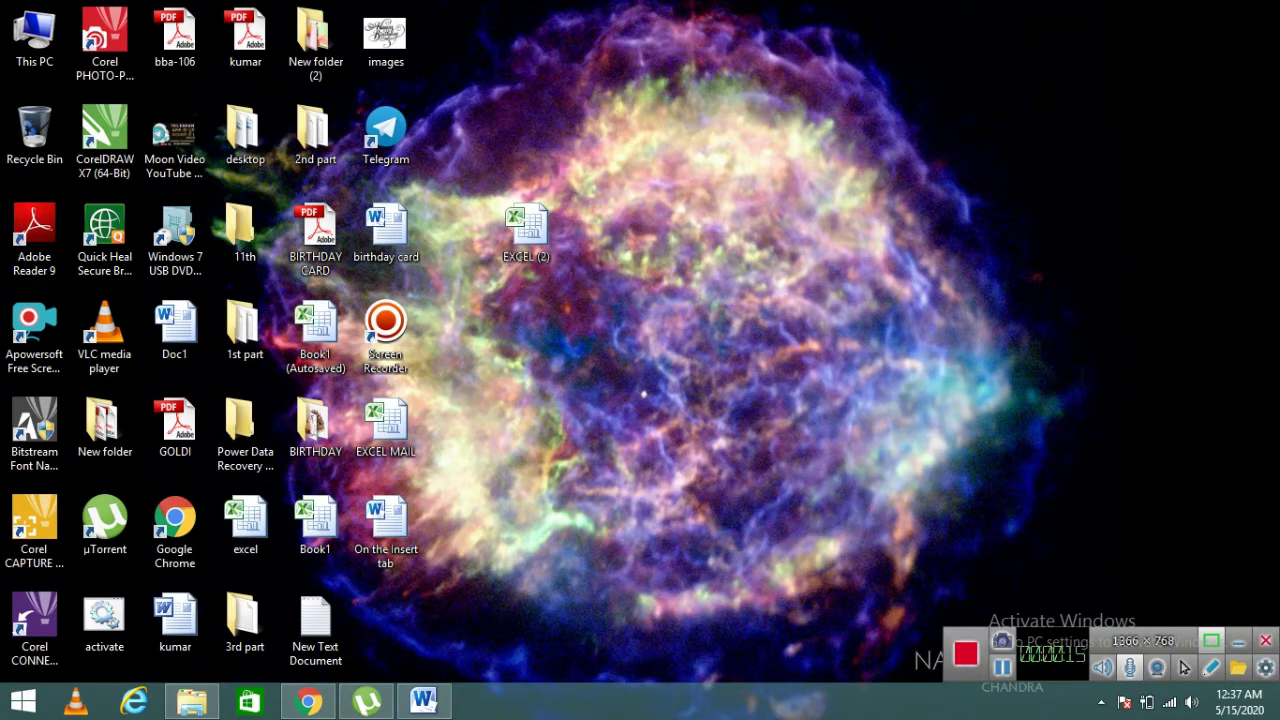
# Restore the Document1 Word window from the taskbar so it fills the screen
pyautogui.click(423, 700)
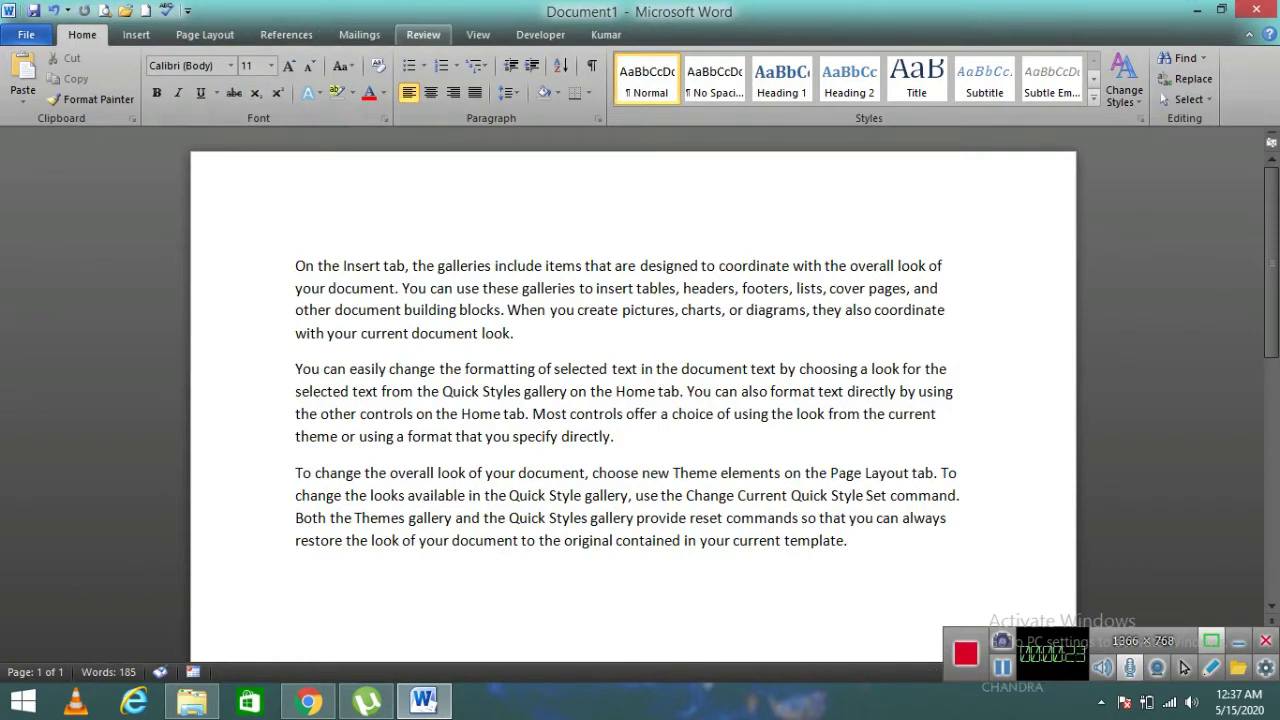
# Show the Review tools and misspell 'include' as 'iclude' in the first sentence
pyautogui.click(423, 34)
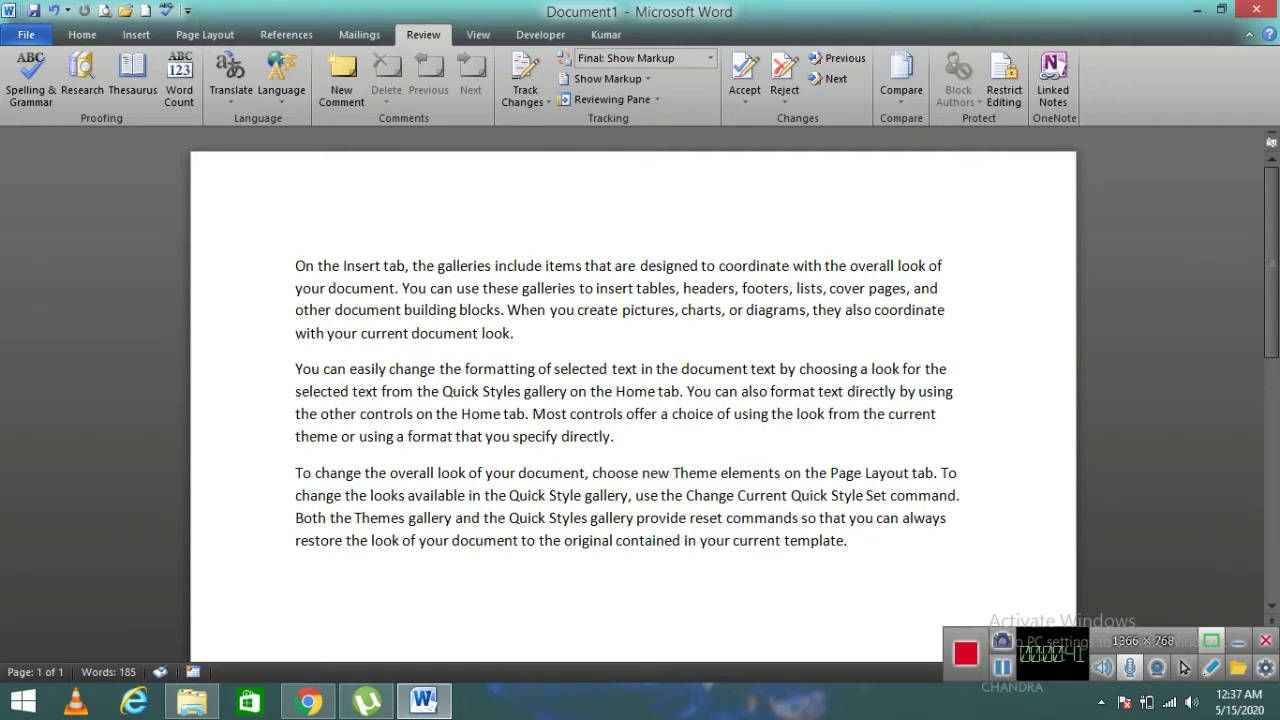
pyautogui.doubleClick(518, 266)
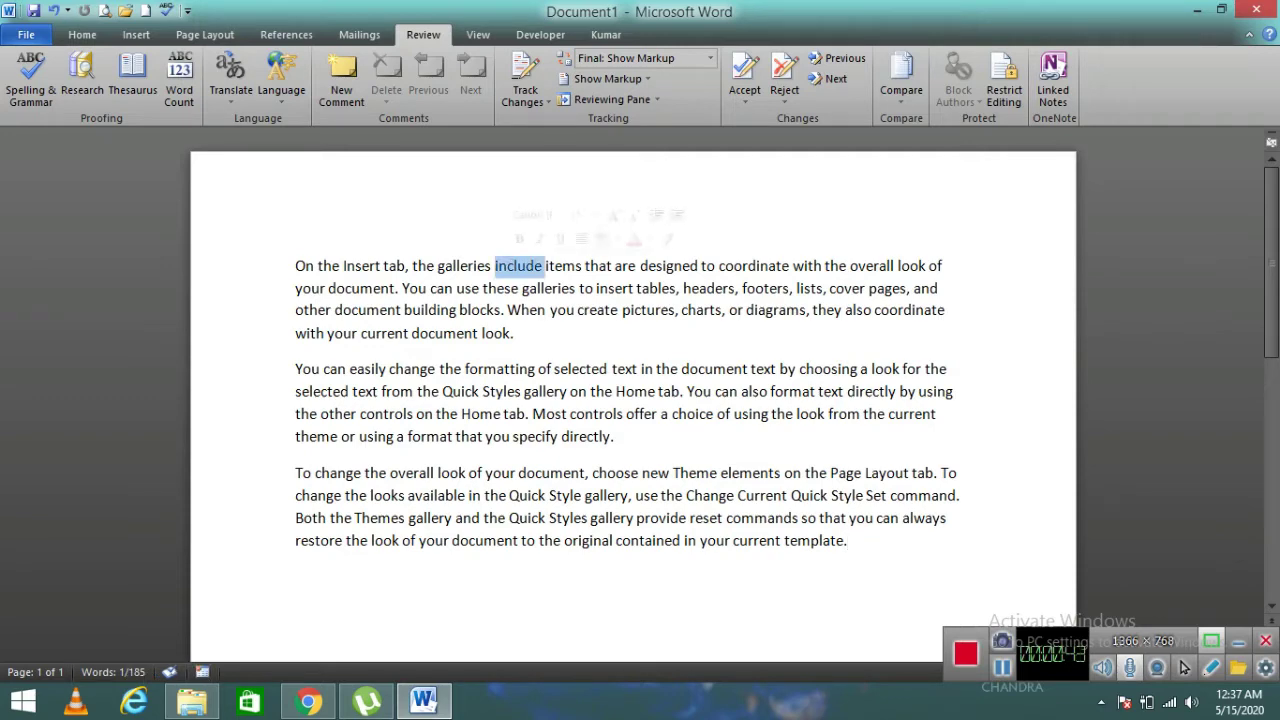
pyautogui.tripleClick(507, 266)
pyautogui.click(507, 266)
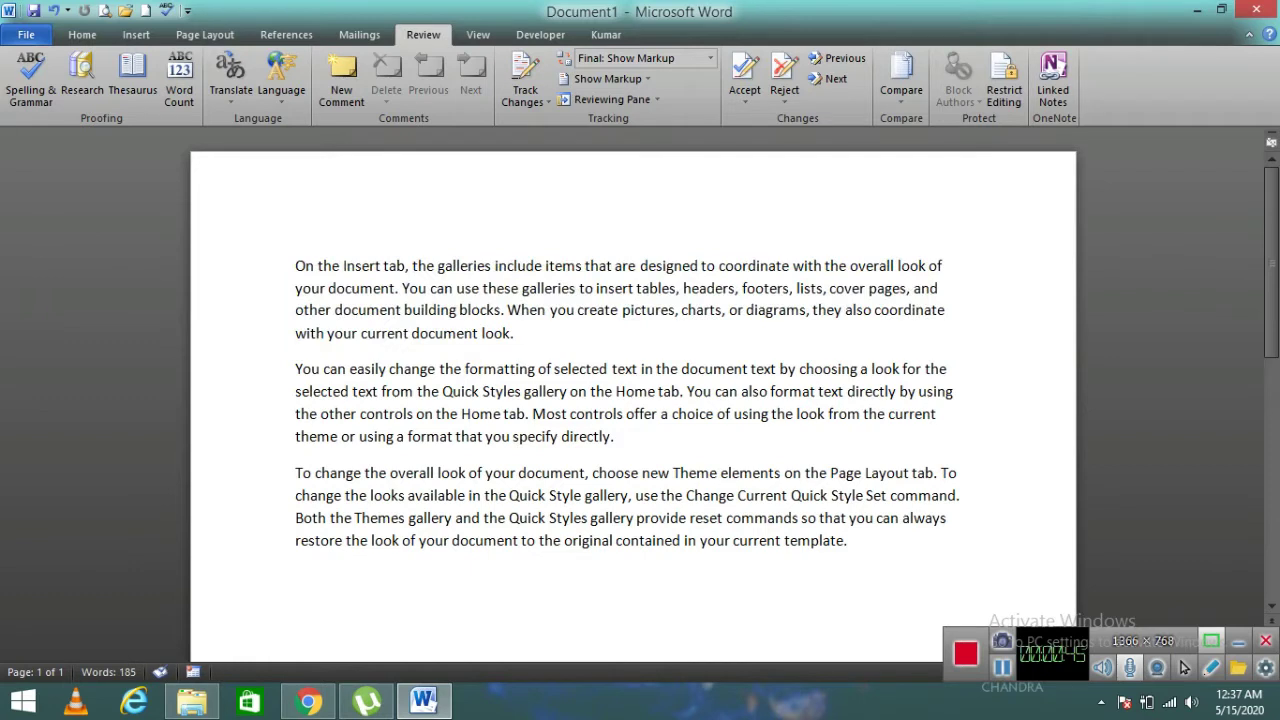
pyautogui.press('BackSpace')
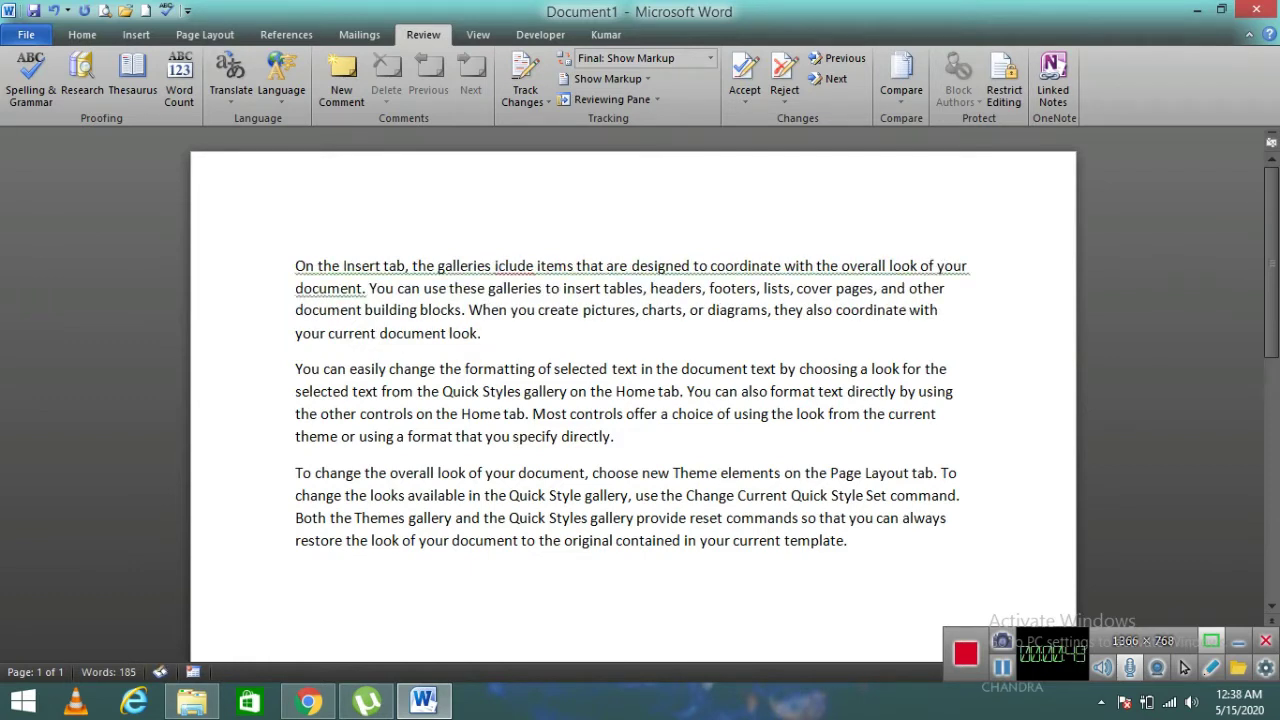
pyautogui.click(482, 333)
# Run the F7 spelling check and accept 'include' as the fix for 'iclude'
pyautogui.press('F7')
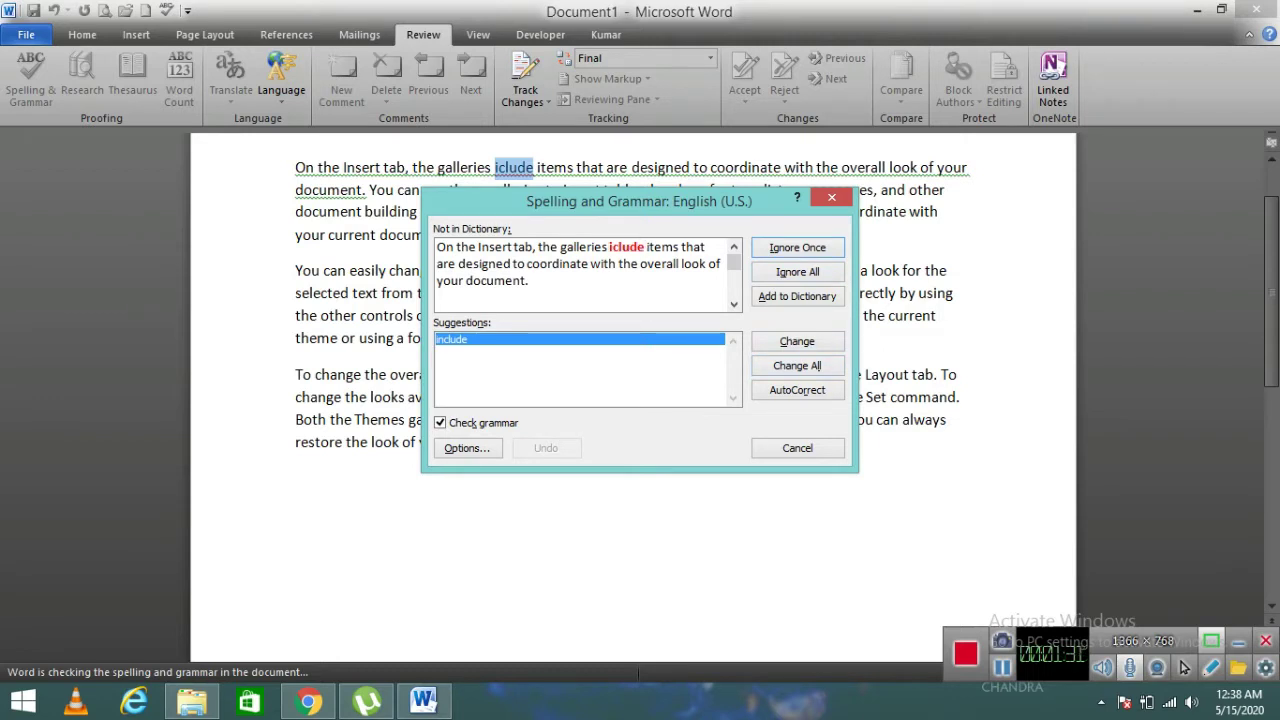
pyautogui.click(797, 365)
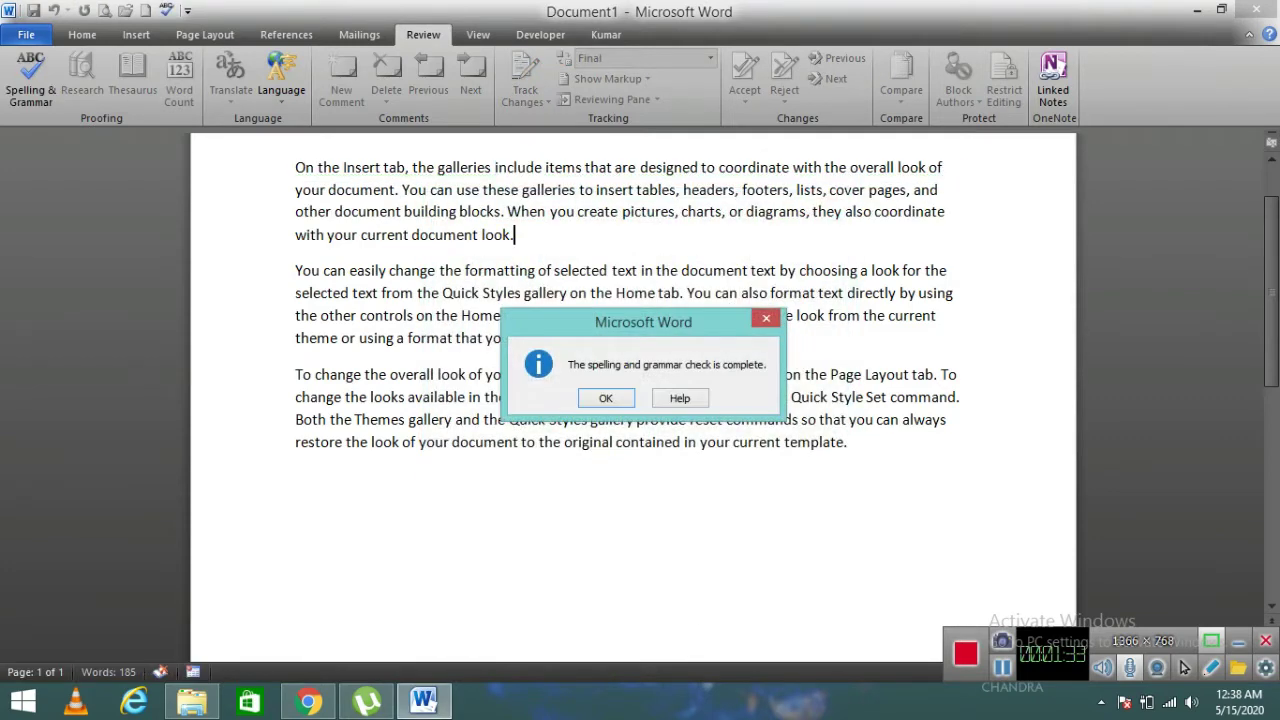
pyautogui.press('Return')
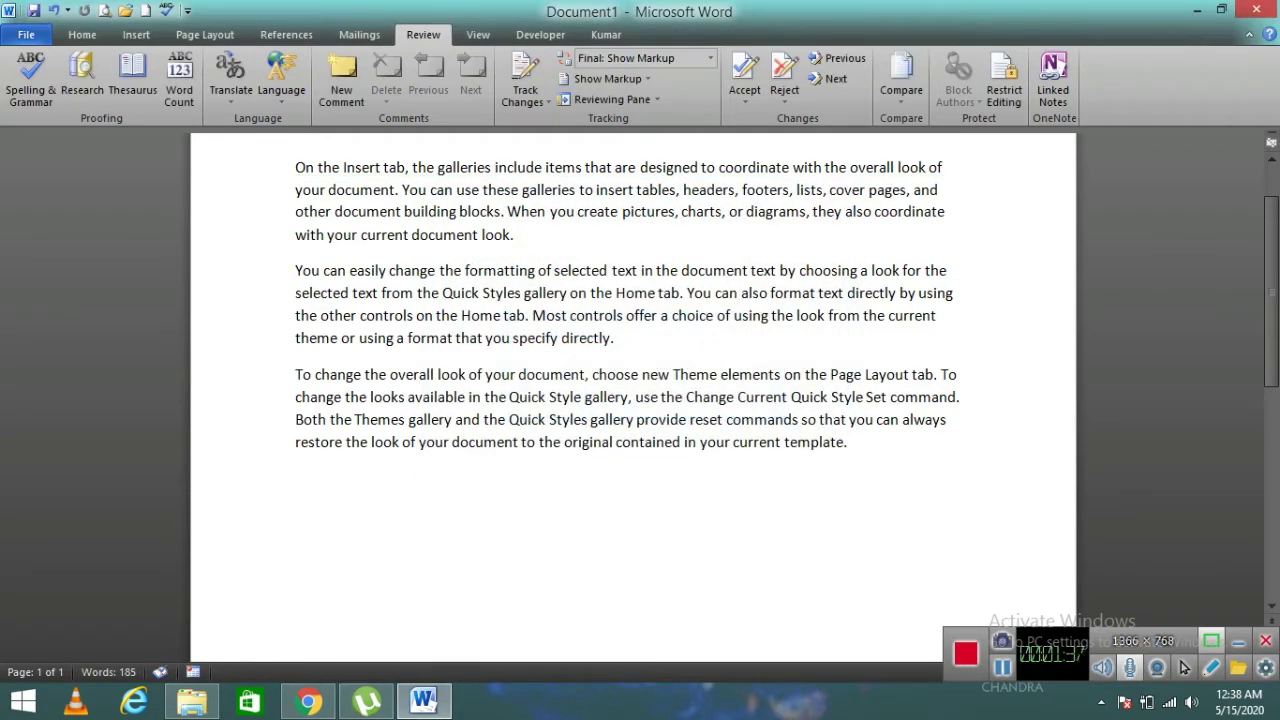
# Misspell 'include' again, fix it from the right-click suggestions, and add a space after 'commands'
pyautogui.click(507, 167)
pyautogui.press('BackSpace')
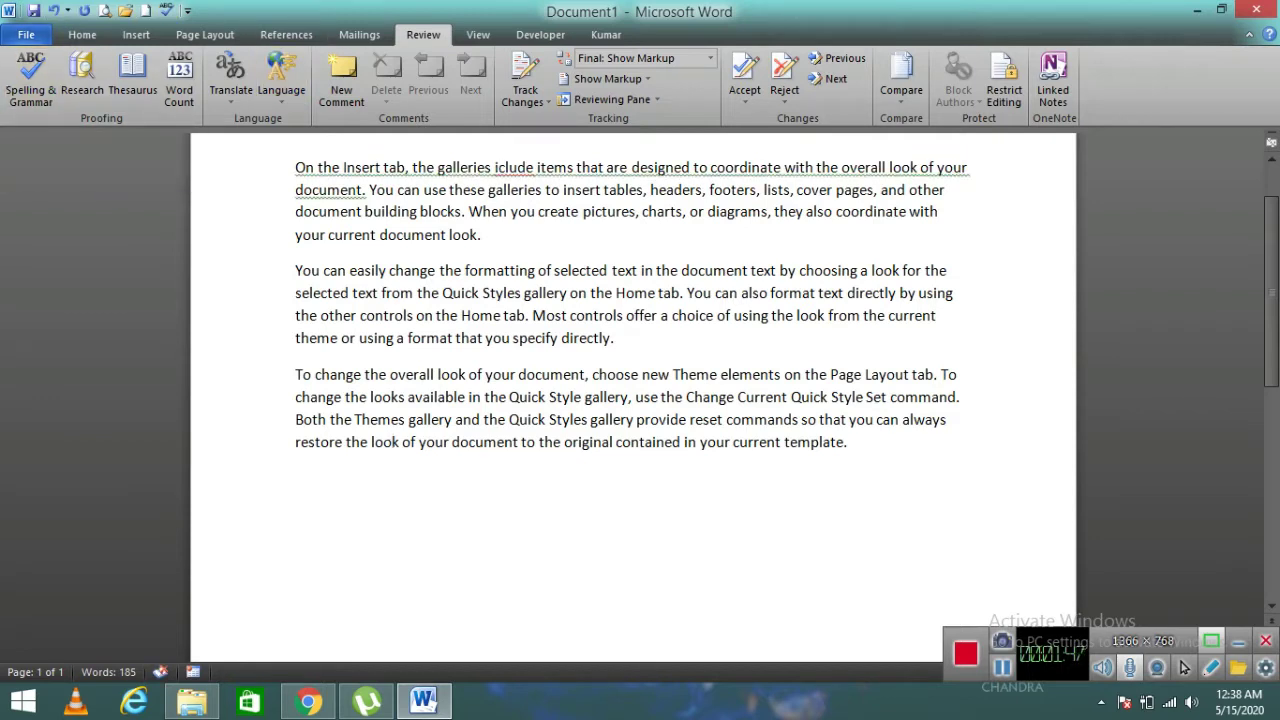
pyautogui.rightClick(518, 168)
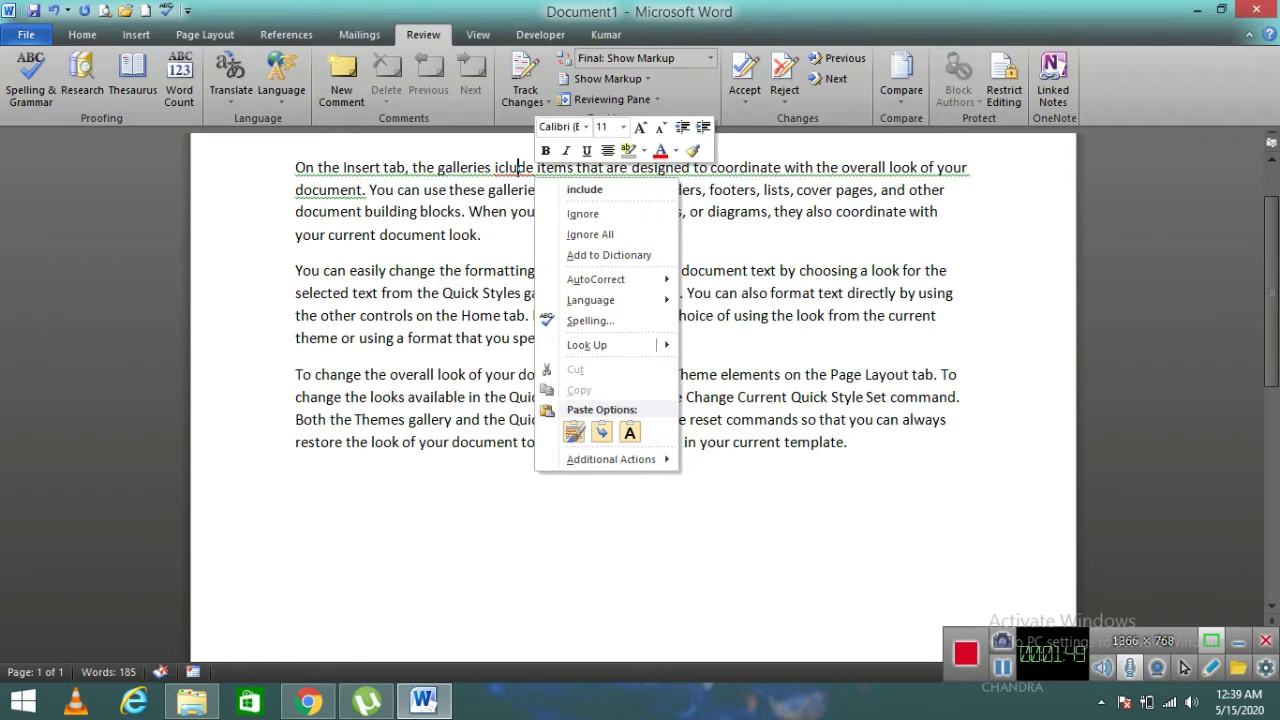
pyautogui.press('Down')
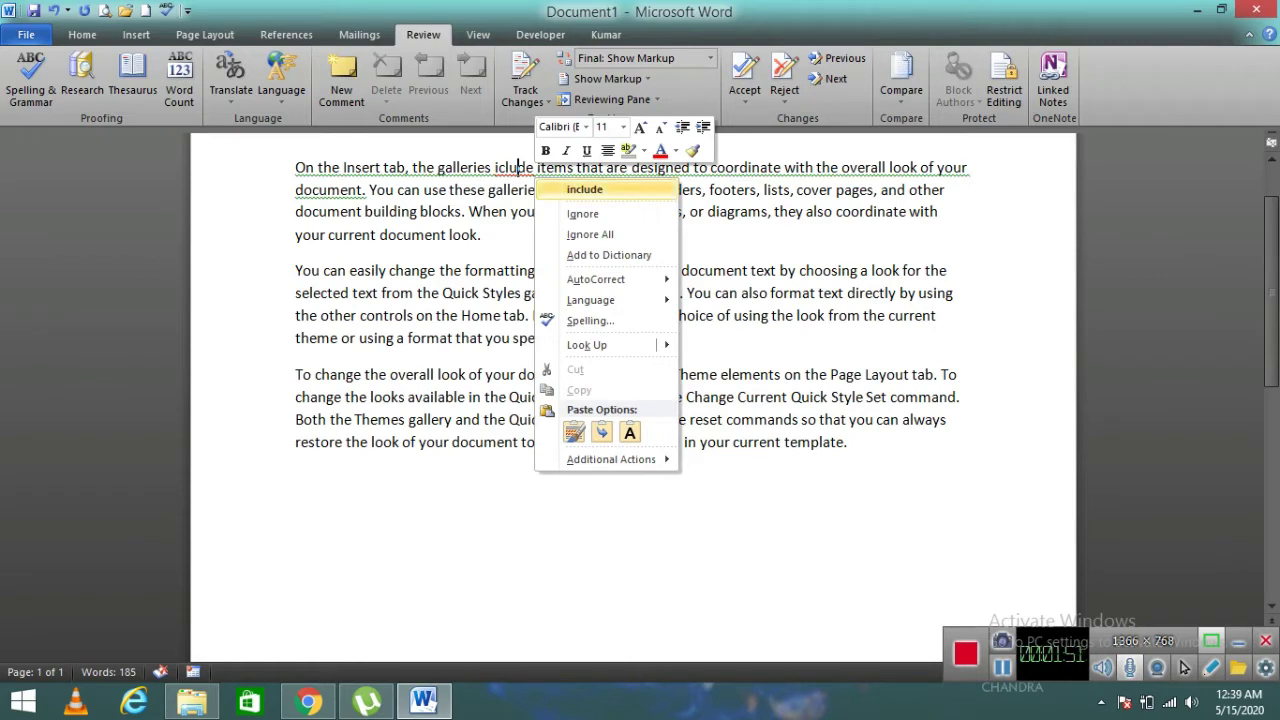
pyautogui.press('Return')
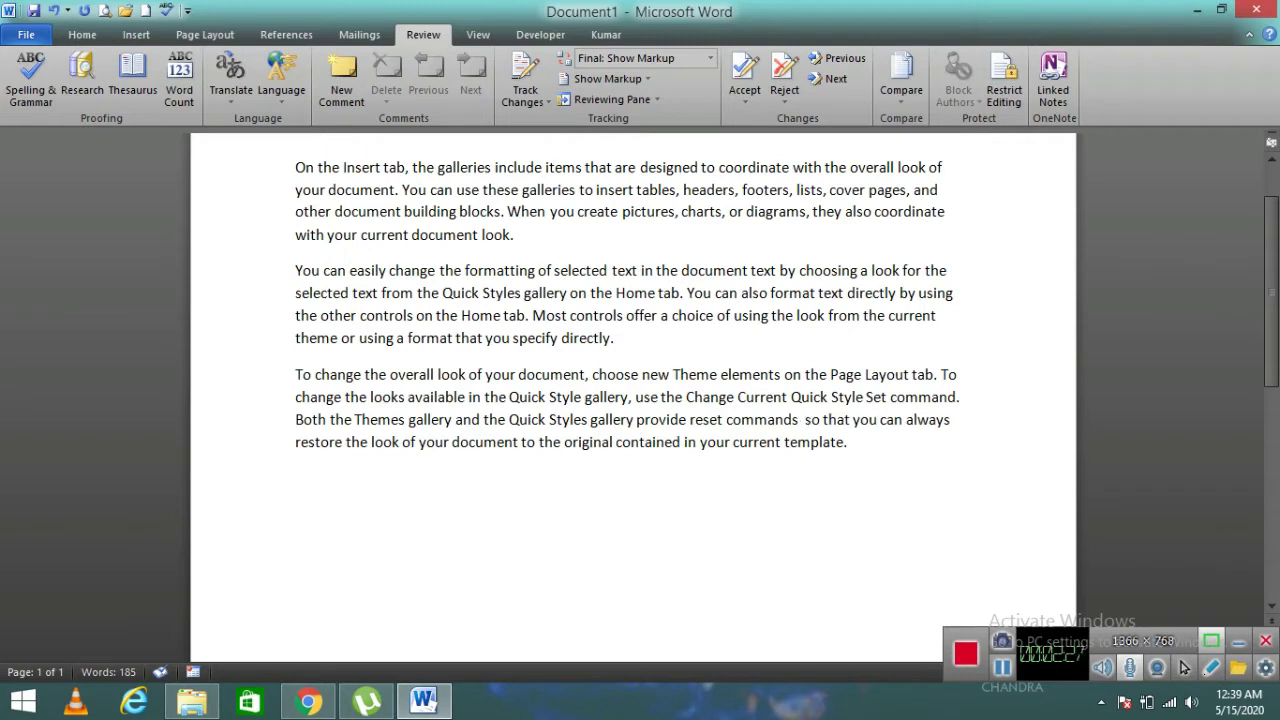
pyautogui.hotkey('ctrl', 'End')
# Apply the 'commands so' grammar suggestion to remove the double space
pyautogui.rightClick(800, 427)
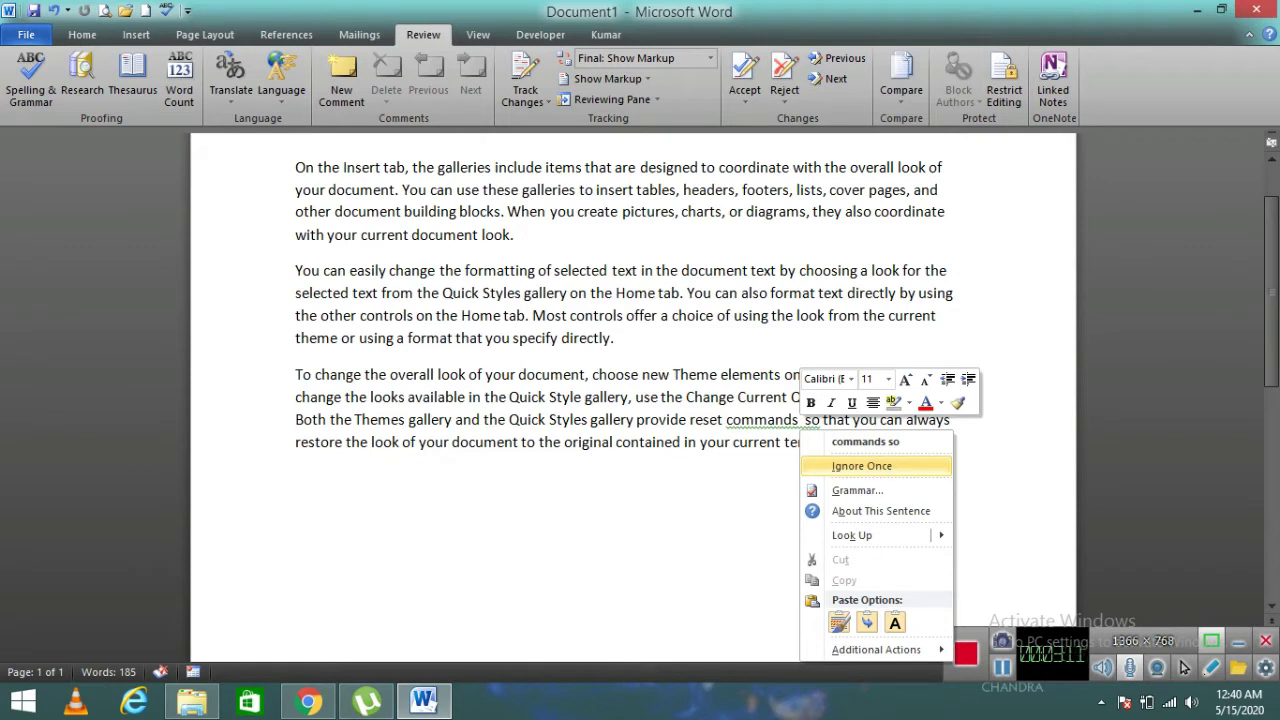
pyautogui.press('Up')
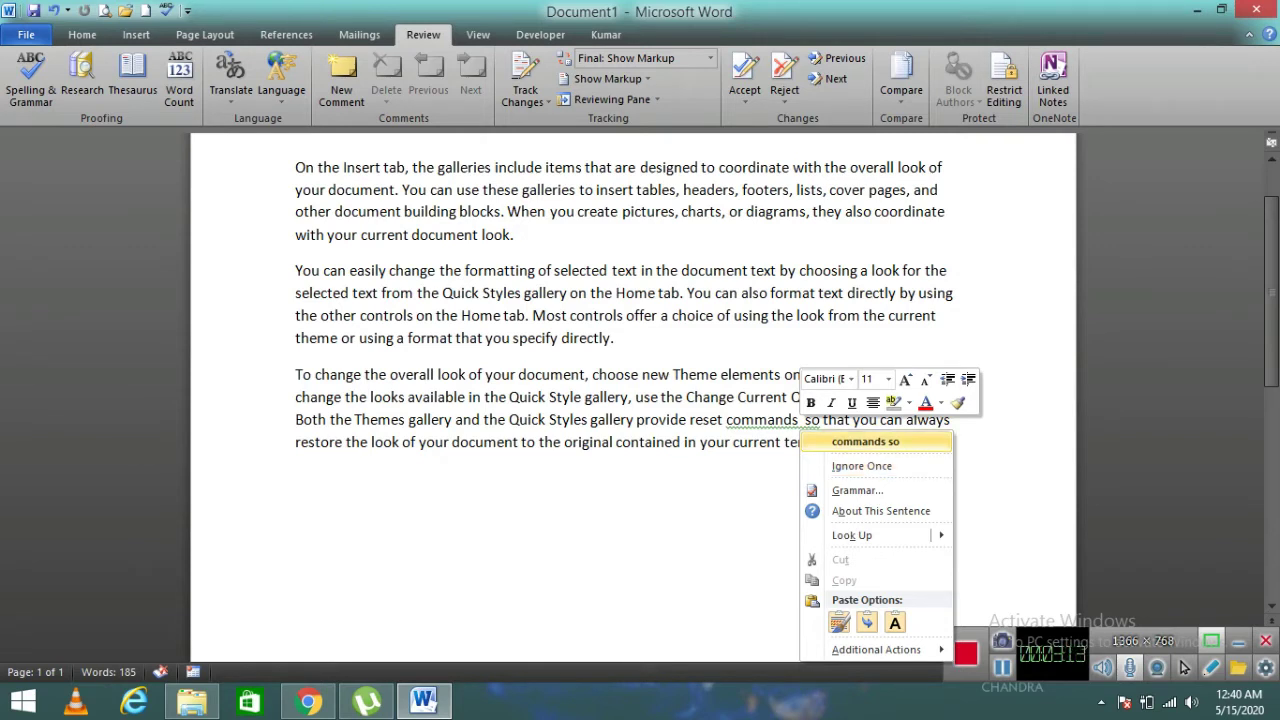
pyautogui.press('Return')
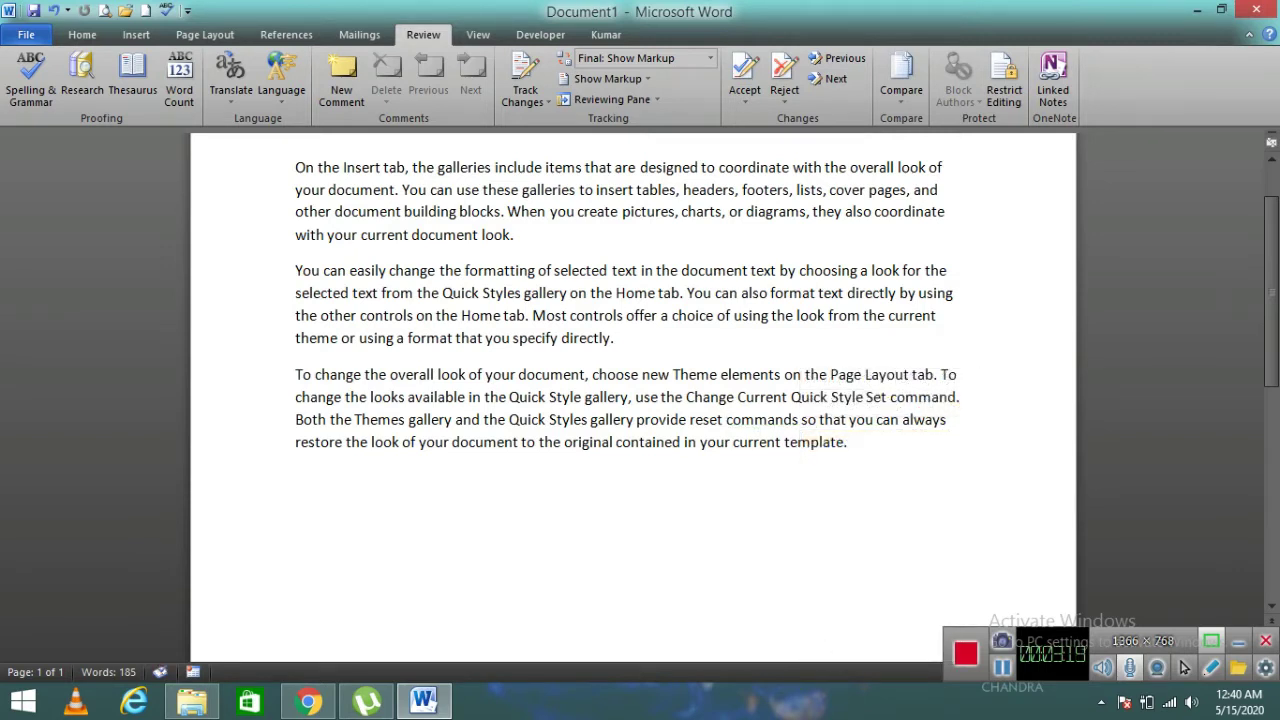
pyautogui.click(848, 442)
# Add a Proofing AutoCorrect entry replacing 'Auto cut' with 'Auto-Cut' and close the options
pyautogui.hotkey('alt', 'f')
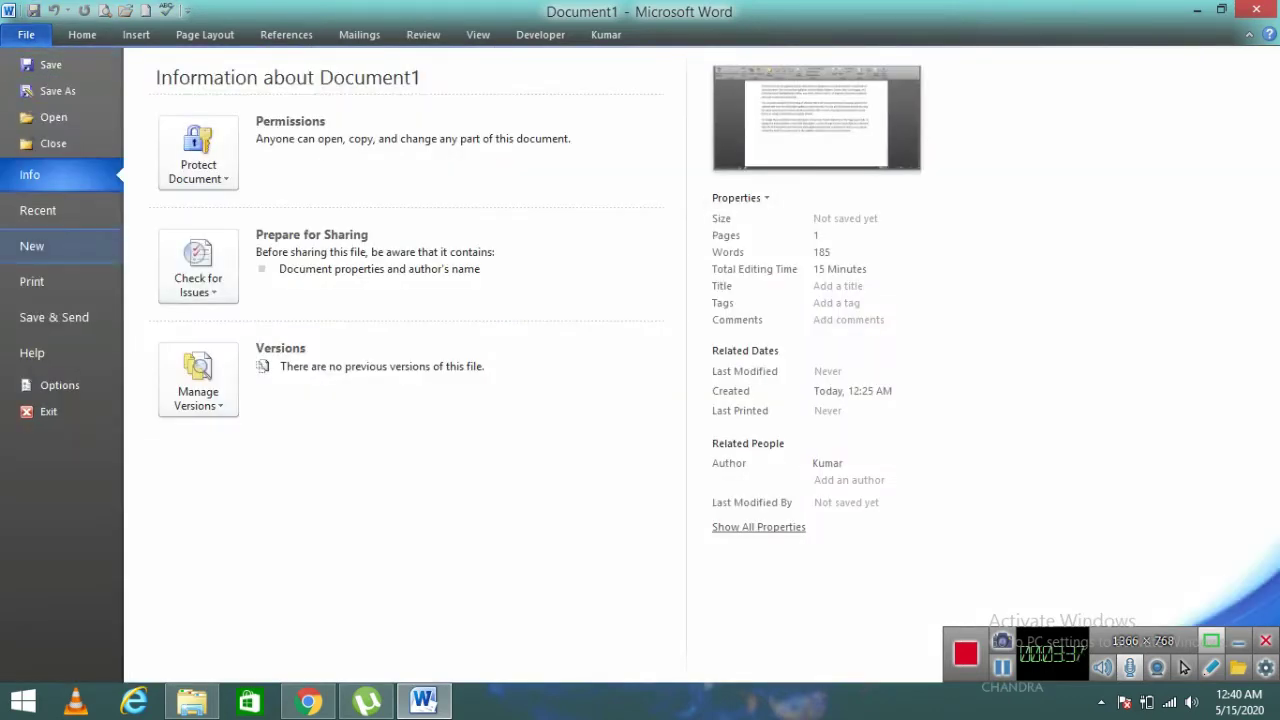
pyautogui.press('Down')
pyautogui.press('Down')
pyautogui.press('Down')
pyautogui.press('Down')
pyautogui.press('Return')
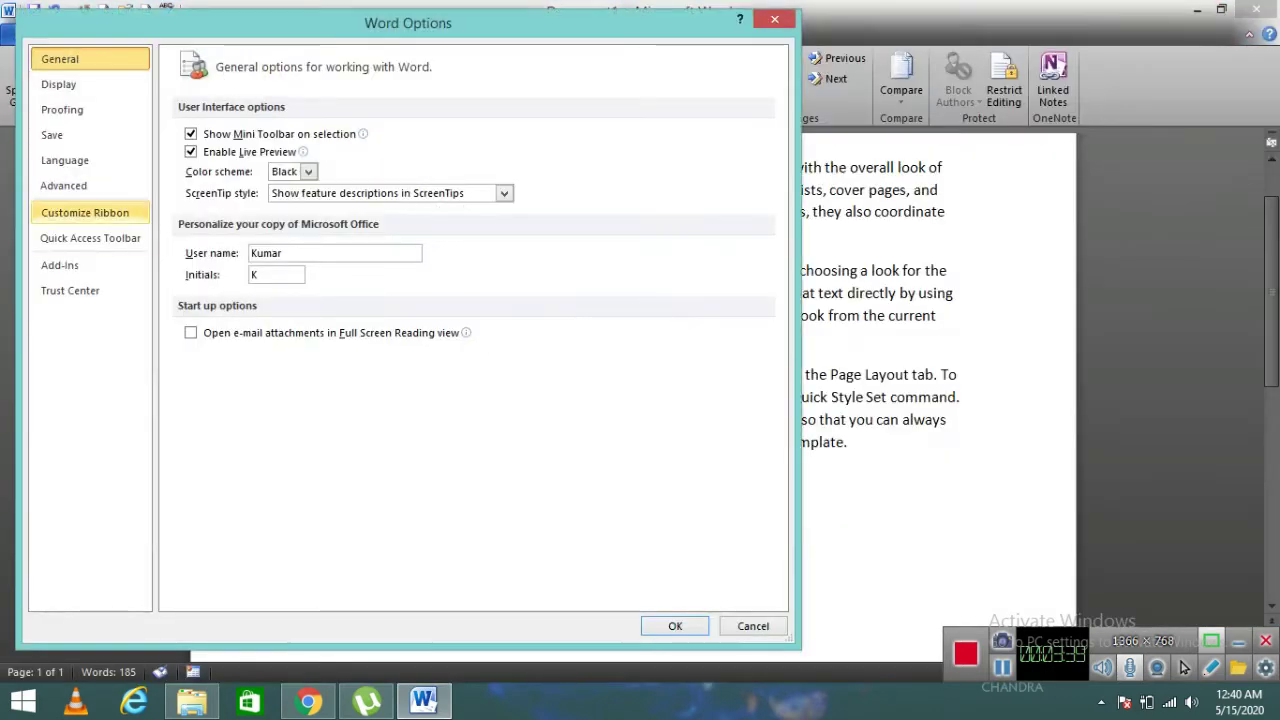
pyautogui.click(62, 109)
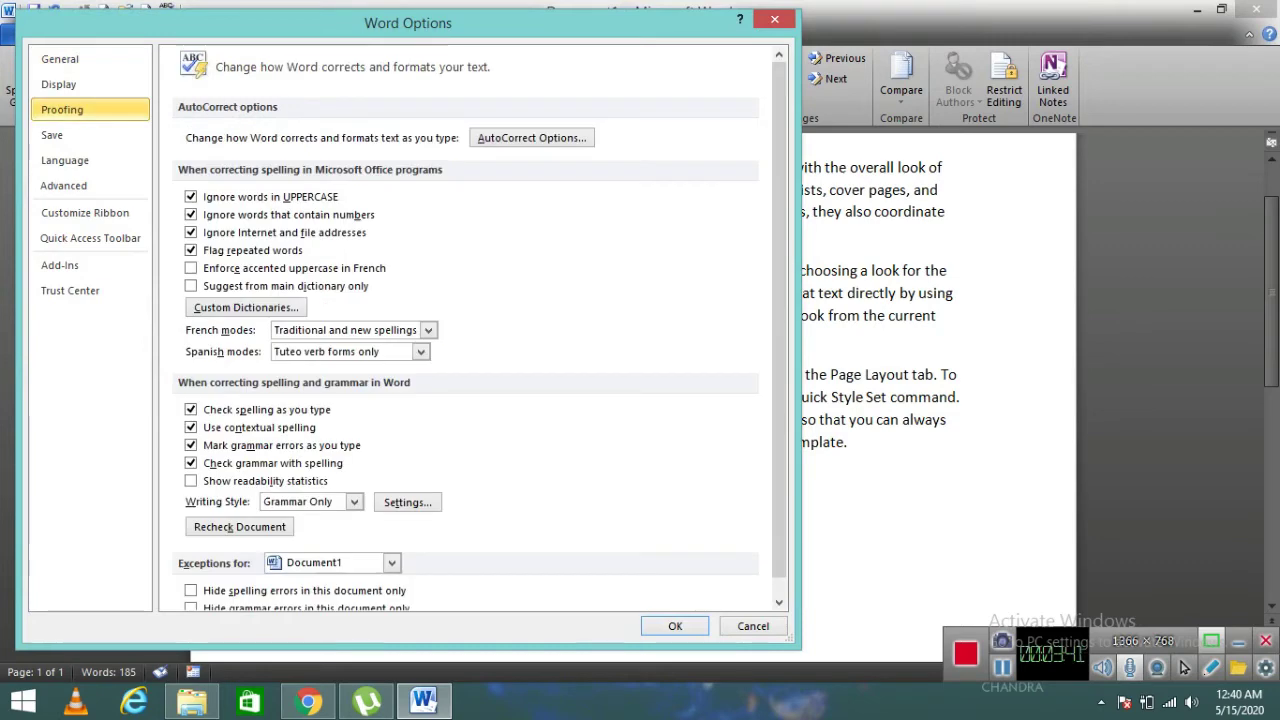
pyautogui.hotkey('alt', 'a')
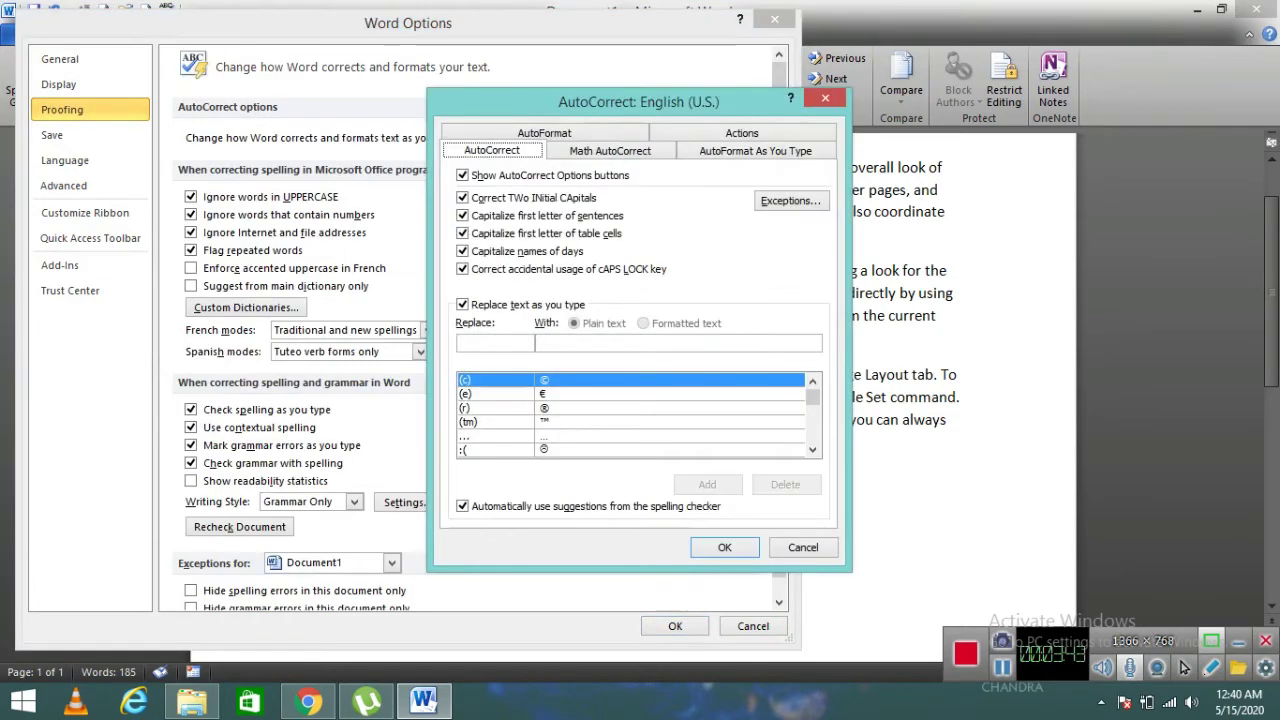
pyautogui.hotkey('alt', 'r')
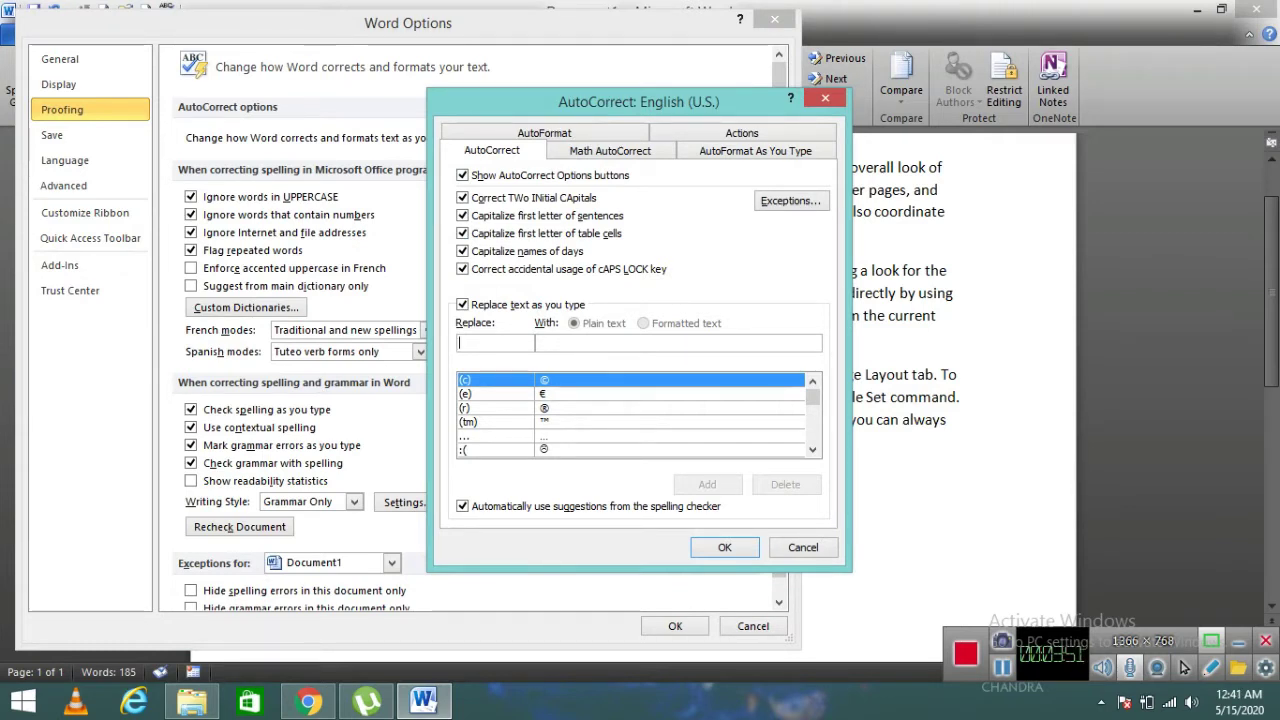
pyautogui.write('Auto ')
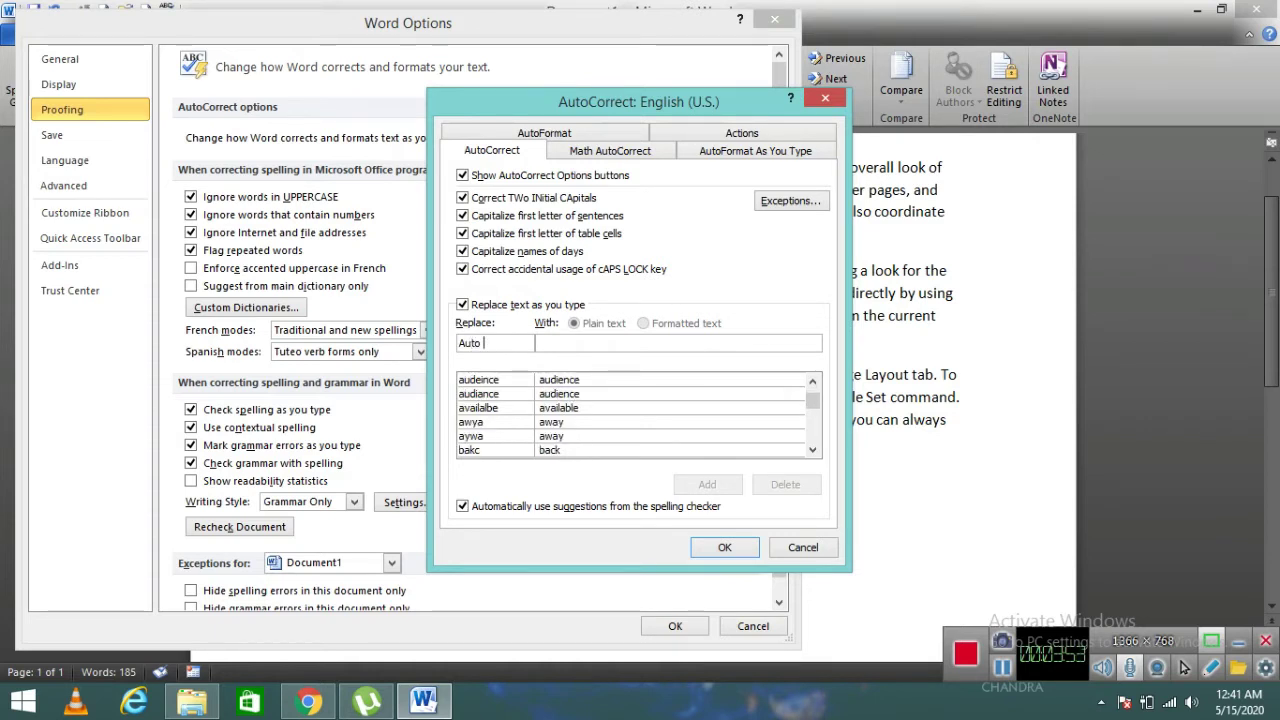
pyautogui.write('cut')
pyautogui.press('Tab')
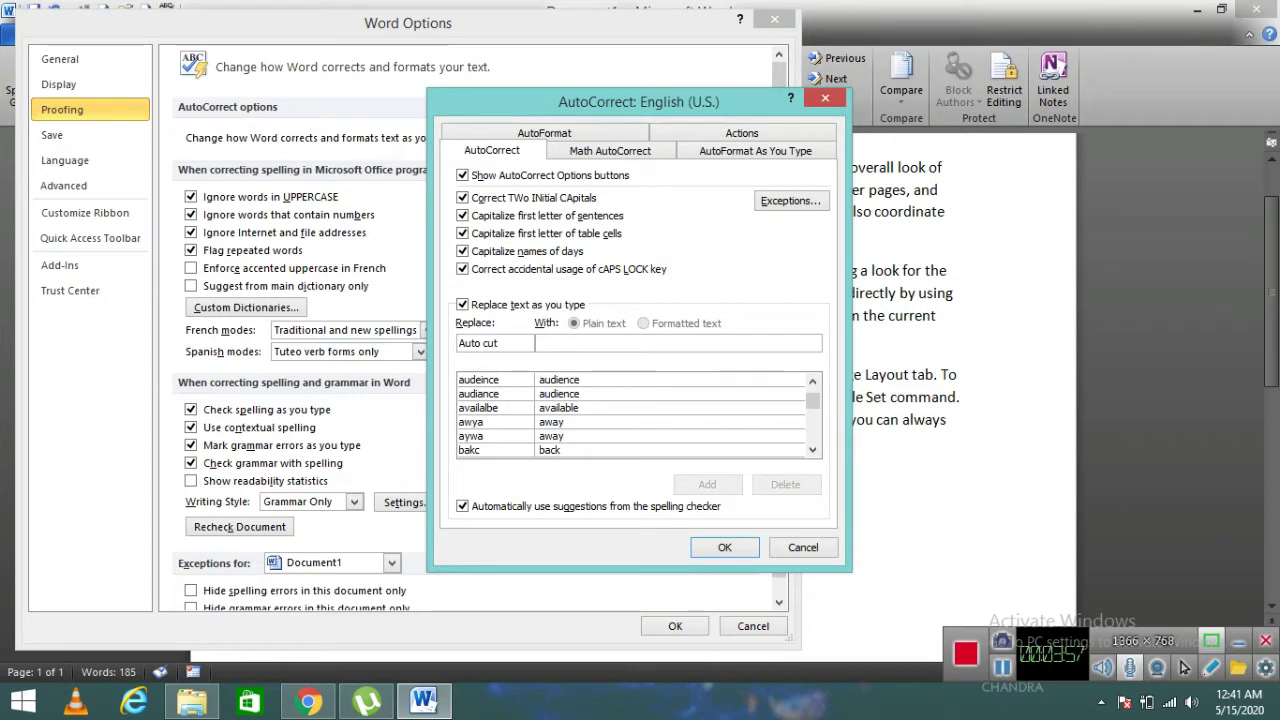
pyautogui.write('Au')
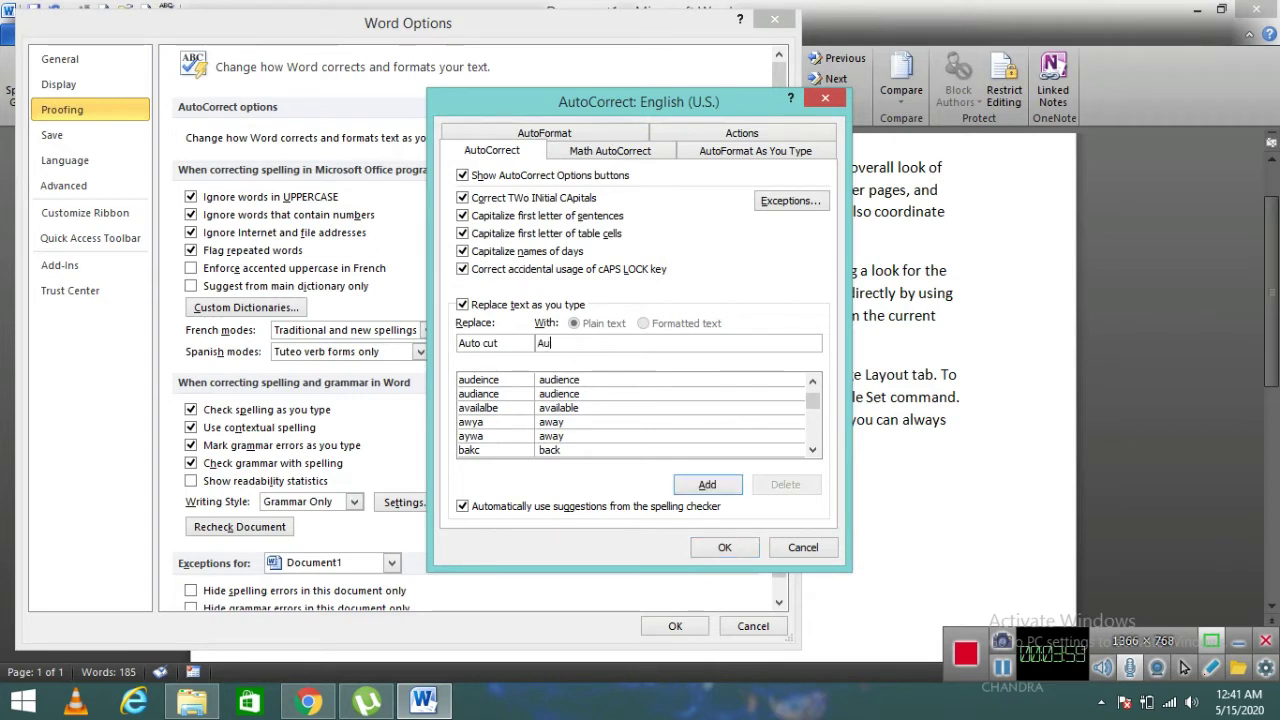
pyautogui.write('to-')
pyautogui.write('Cut')
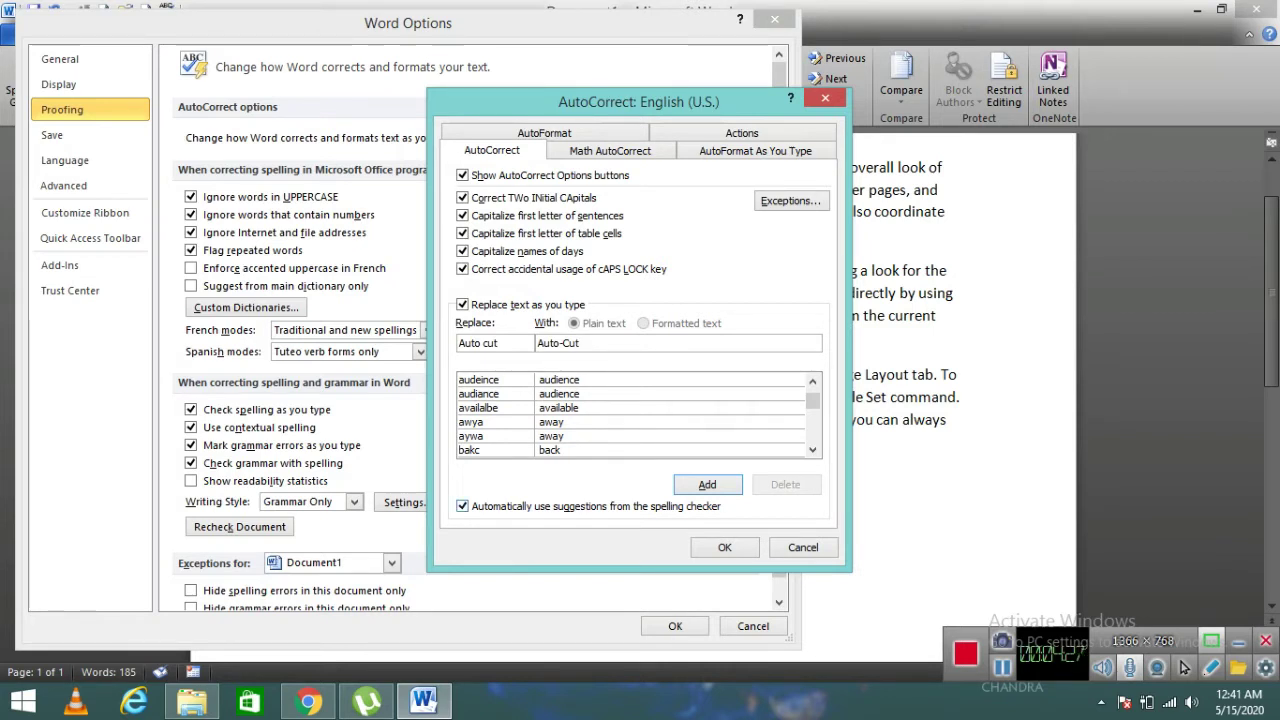
pyautogui.press('Return')
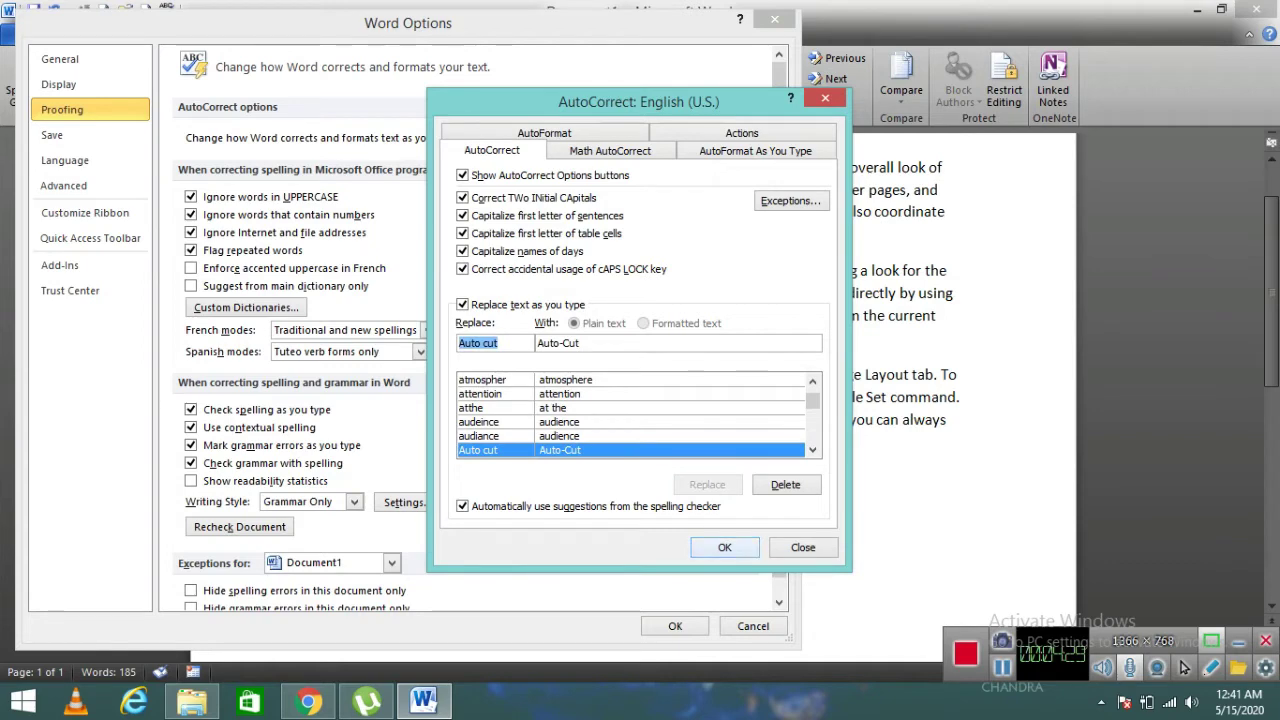
pyautogui.press('Return')
pyautogui.press('Return')
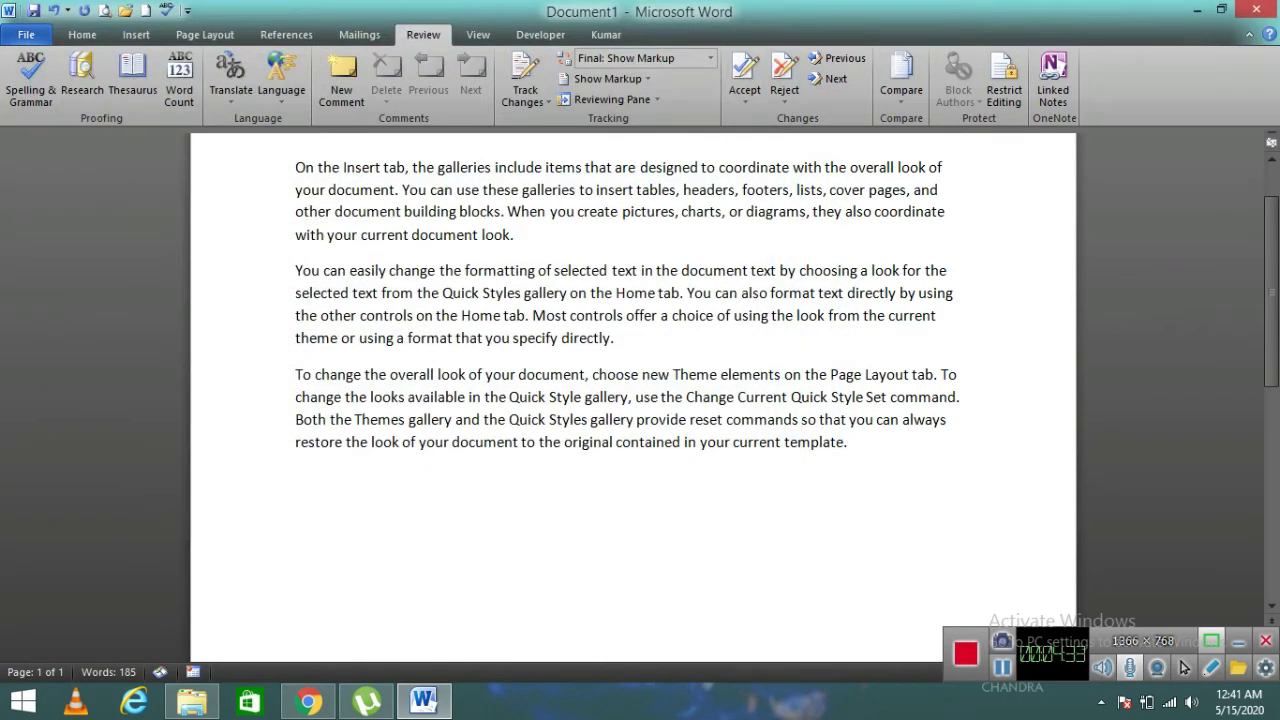
# Type 'Auto cut' on a new line to test AutoCorrect, then select the word 'diagrams'
pyautogui.press('Return')
pyautogui.write('Au')
pyautogui.write('to cu')
pyautogui.write('t')
pyautogui.moveTo(746, 211); pyautogui.dragTo(806, 212)
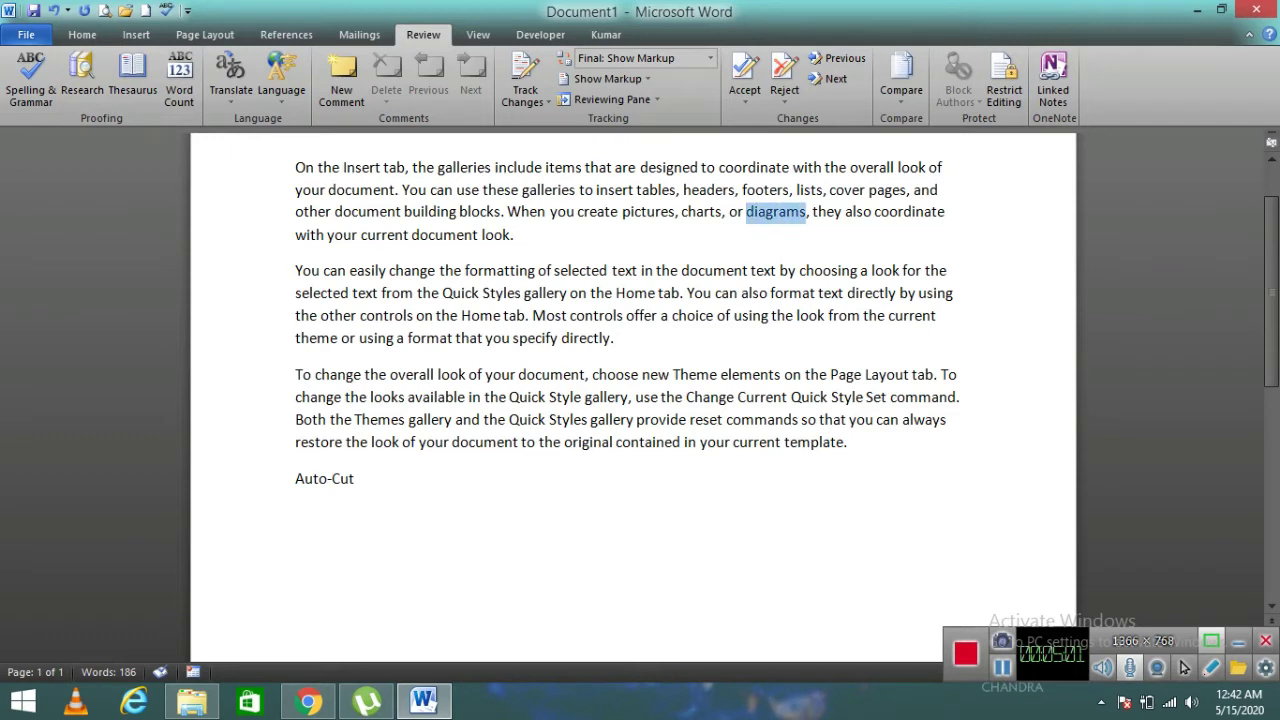
pyautogui.click(806, 212)
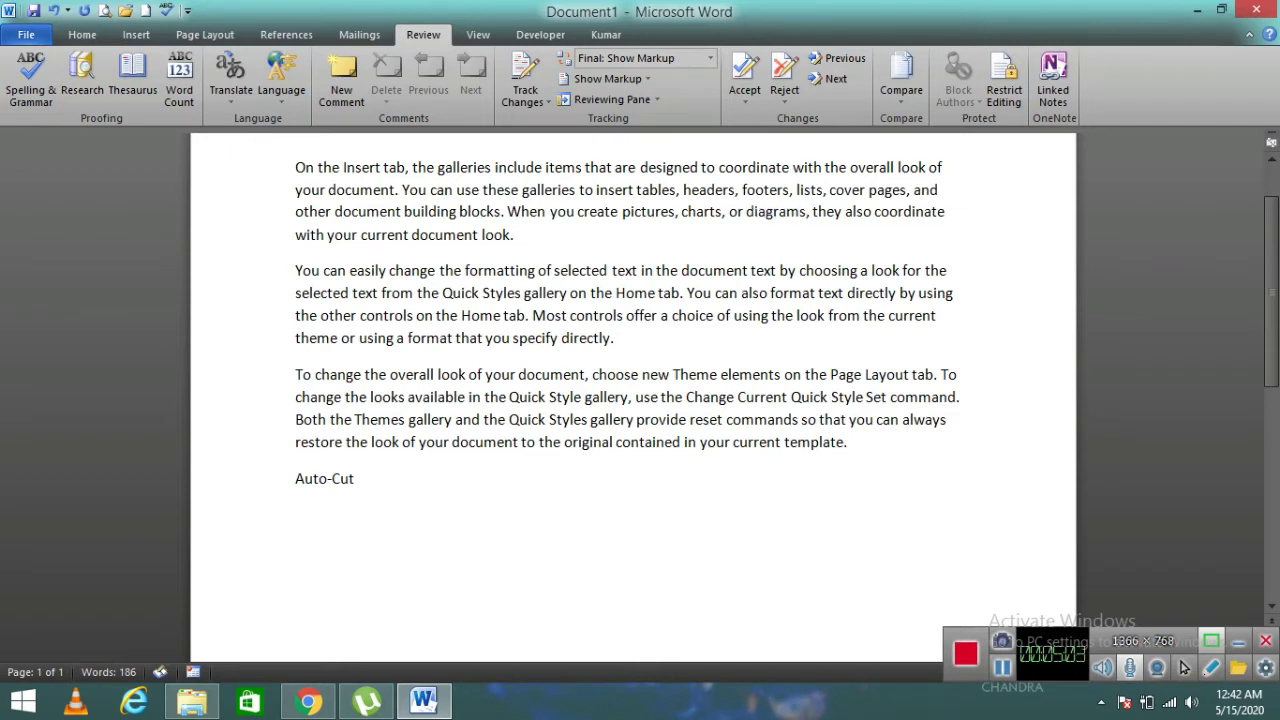
pyautogui.keyDown('shift'); pyautogui.click(729, 212); pyautogui.keyUp('shift')
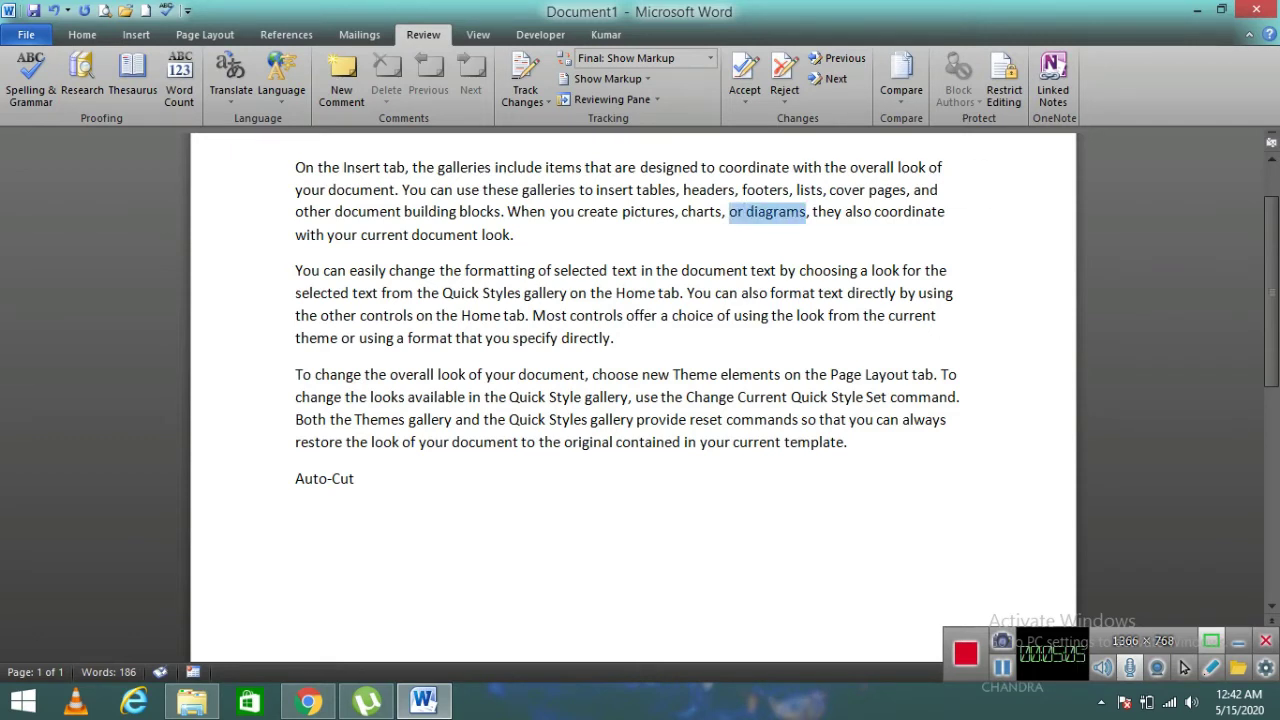
pyautogui.click(777, 212)
pyautogui.click(746, 212)
pyautogui.hotkey('ctrl', 'shift', 'Down')
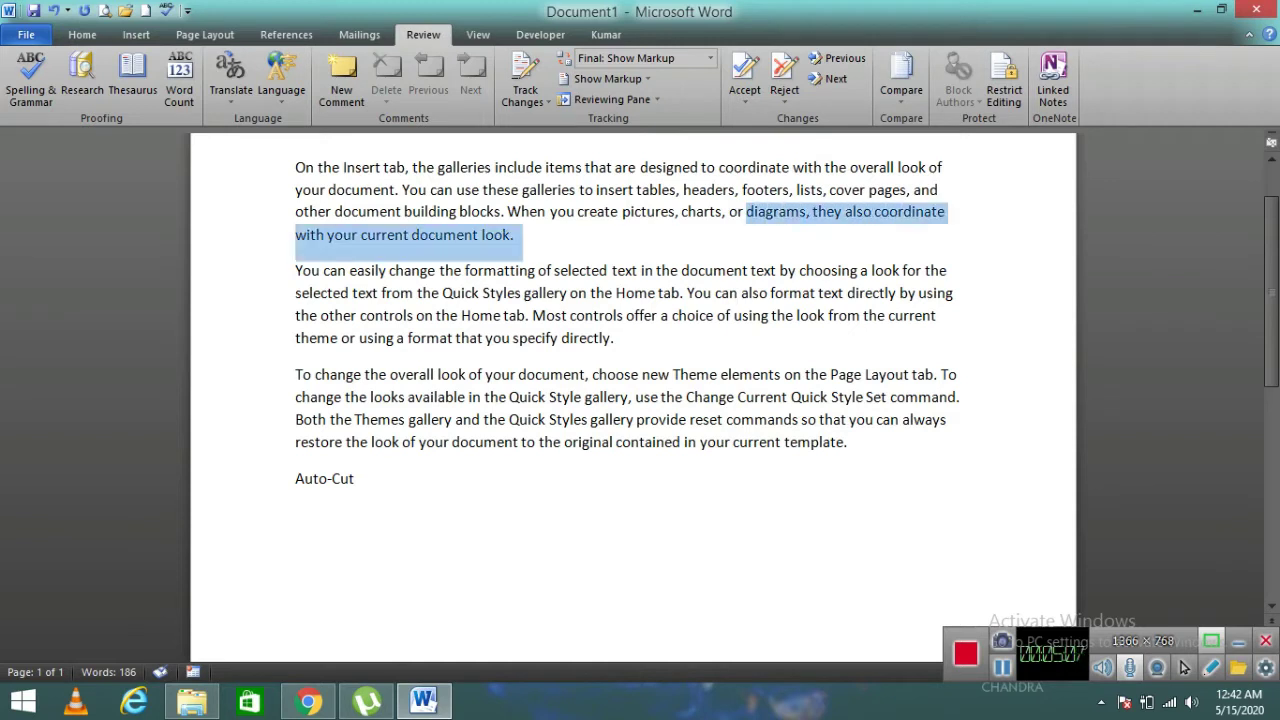
pyautogui.doubleClick(775, 212)
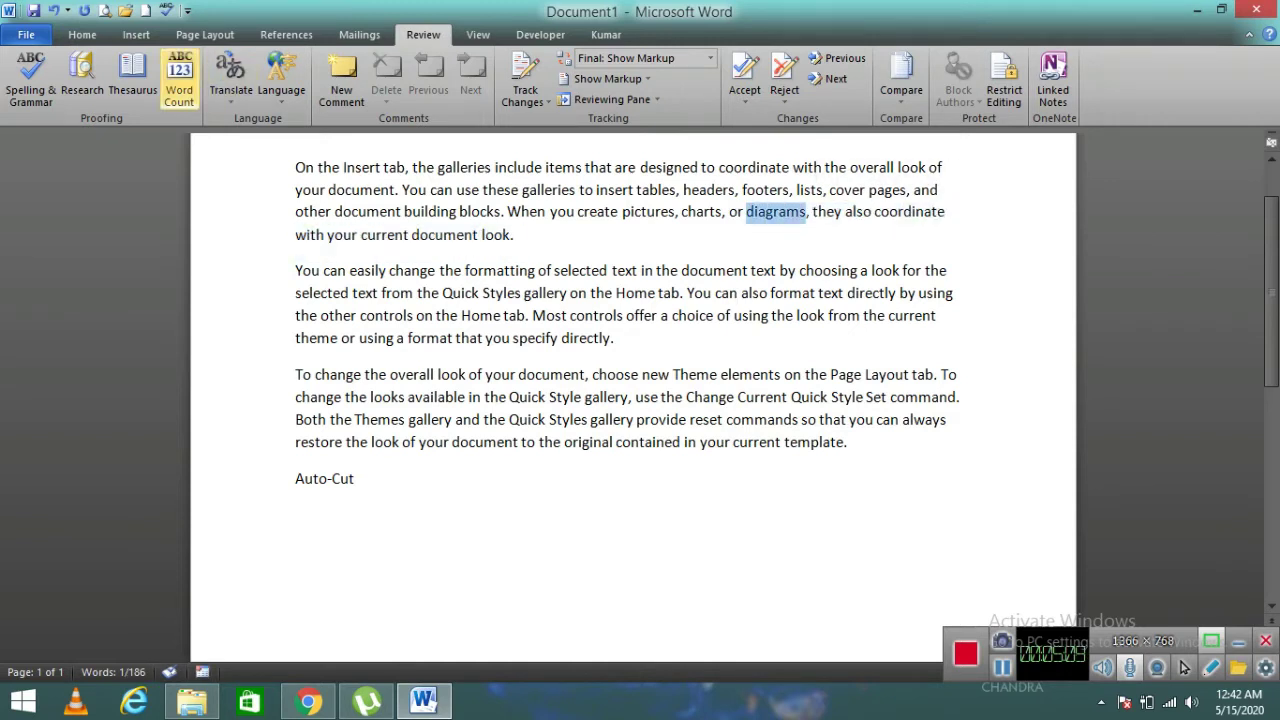
# Look up 'diagrams' in the Research pane's Encarta dictionary and read its meanings
pyautogui.click(82, 72)
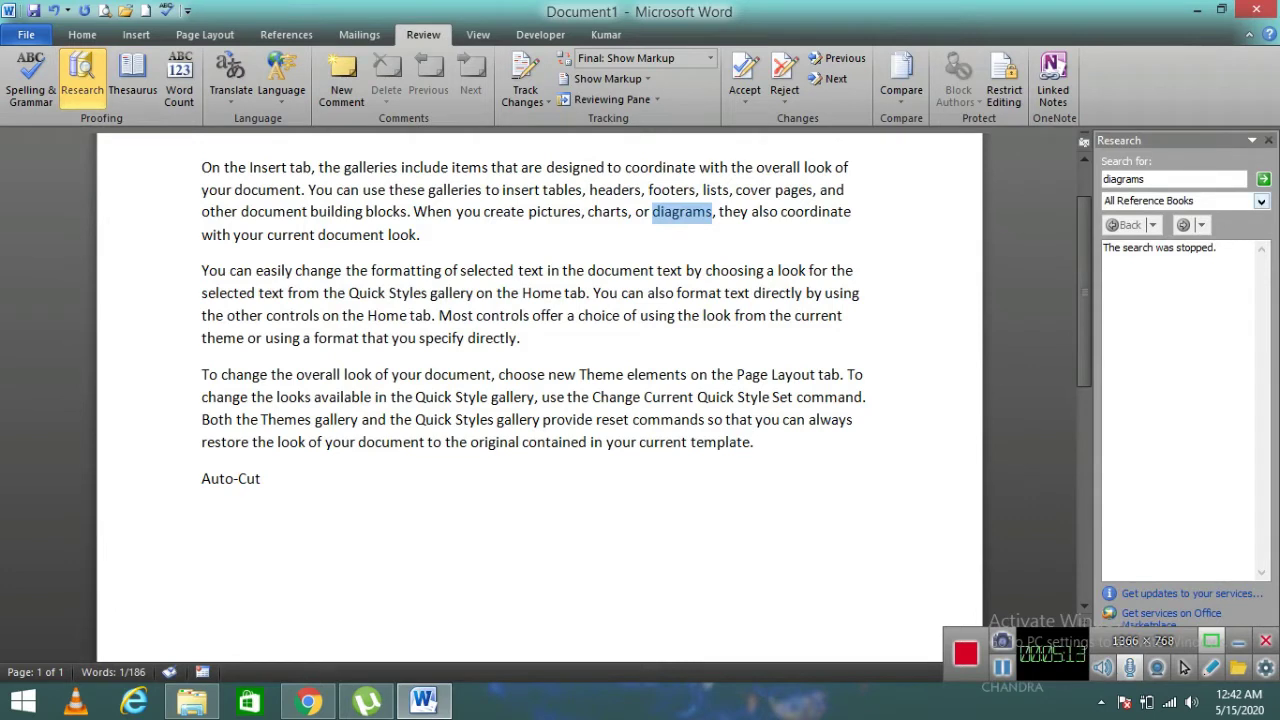
pyautogui.click(1263, 179)
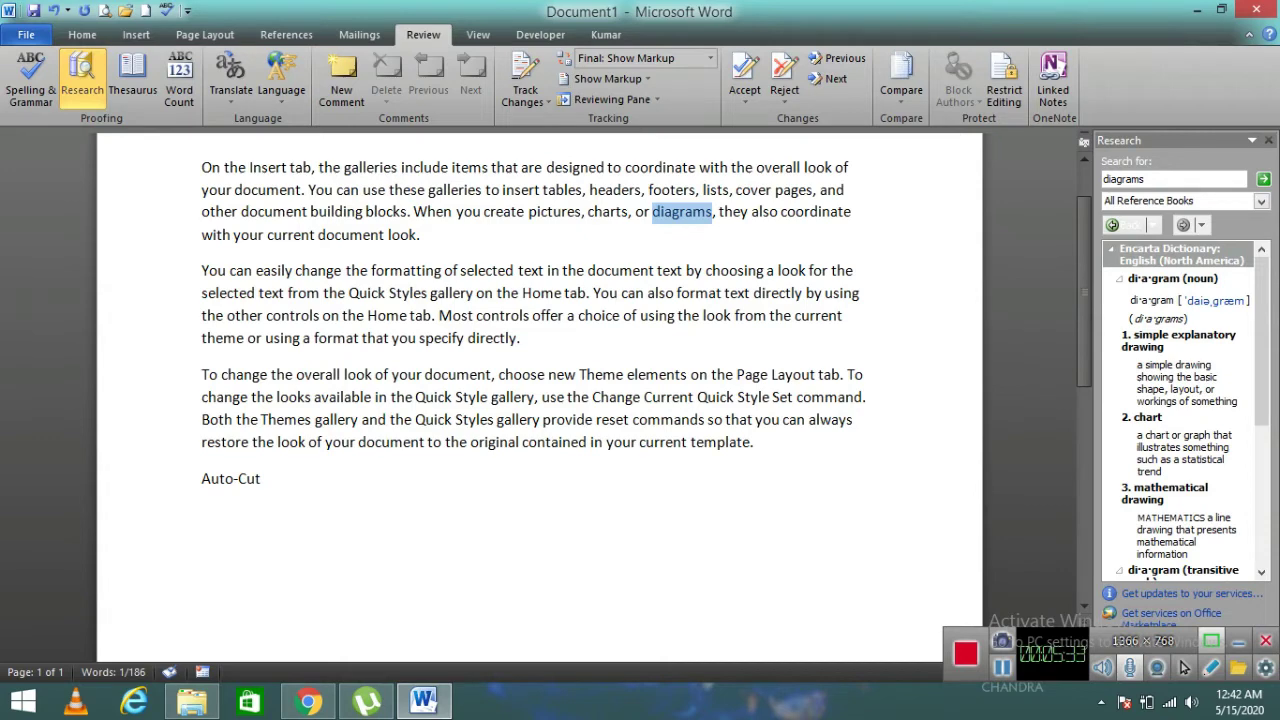
pyautogui.scroll(-3, 540, 400)
pyautogui.scroll(3, 540, 400)
pyautogui.scroll(2, 540, 400)
pyautogui.scroll(-3, 1180, 410)
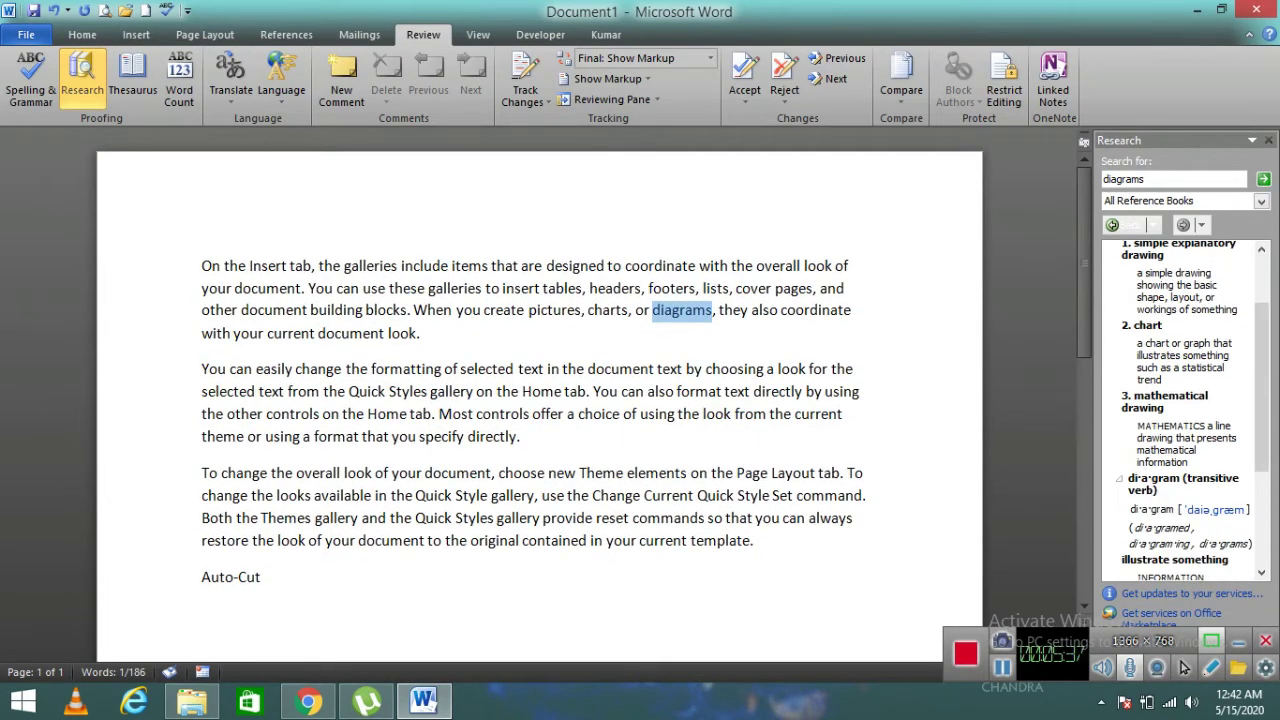
pyautogui.scroll(1, 1180, 410)
pyautogui.scroll(-2, 1180, 410)
pyautogui.scroll(-1, 1180, 410)
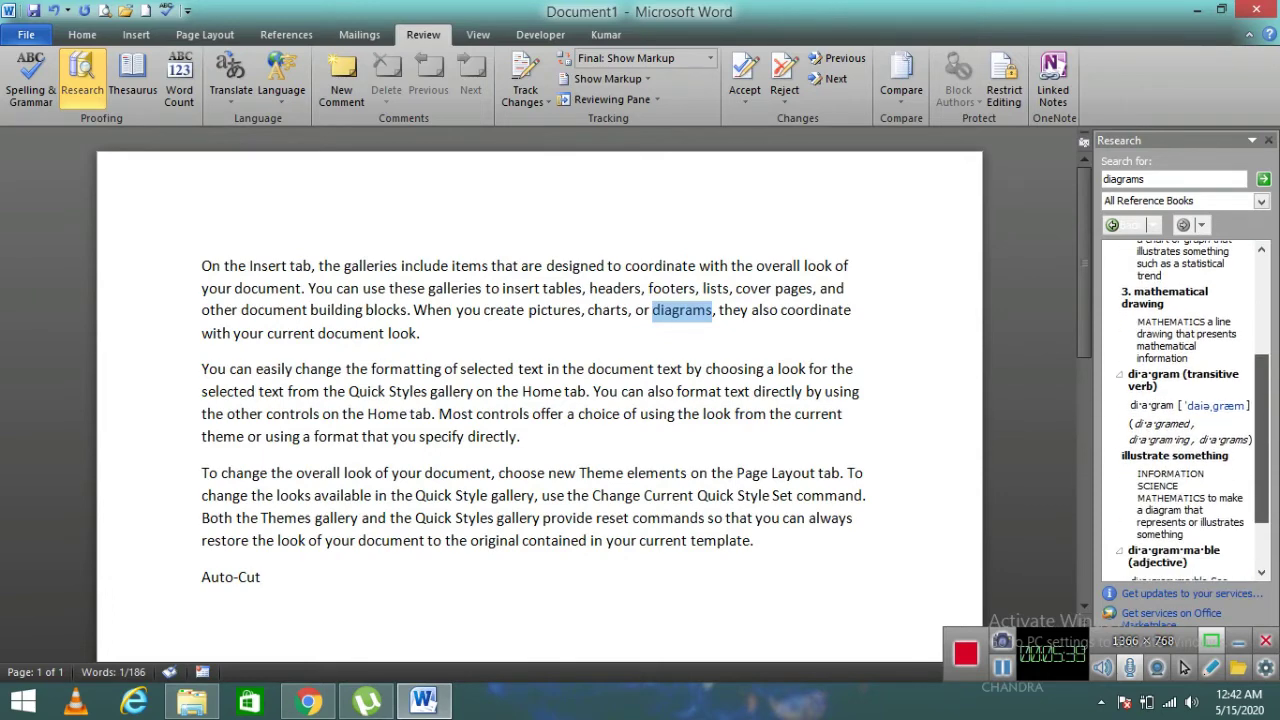
pyautogui.scroll(-1, 1180, 410)
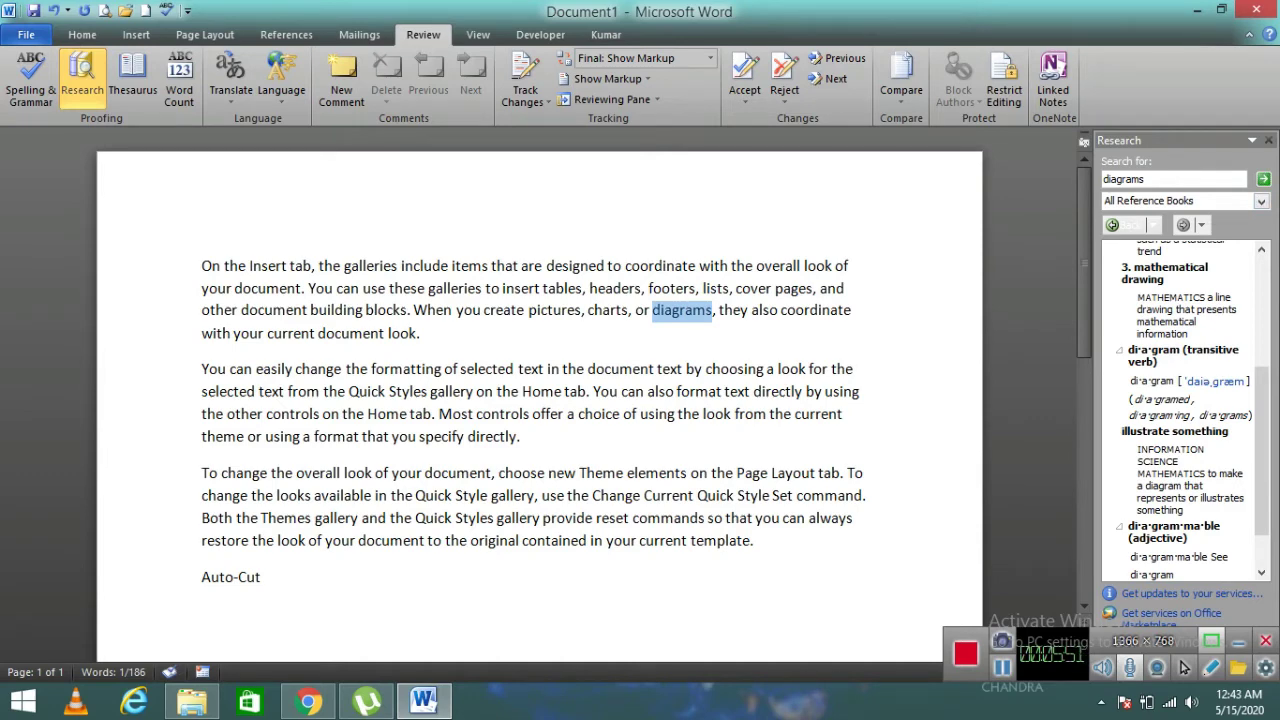
pyautogui.click(421, 333)
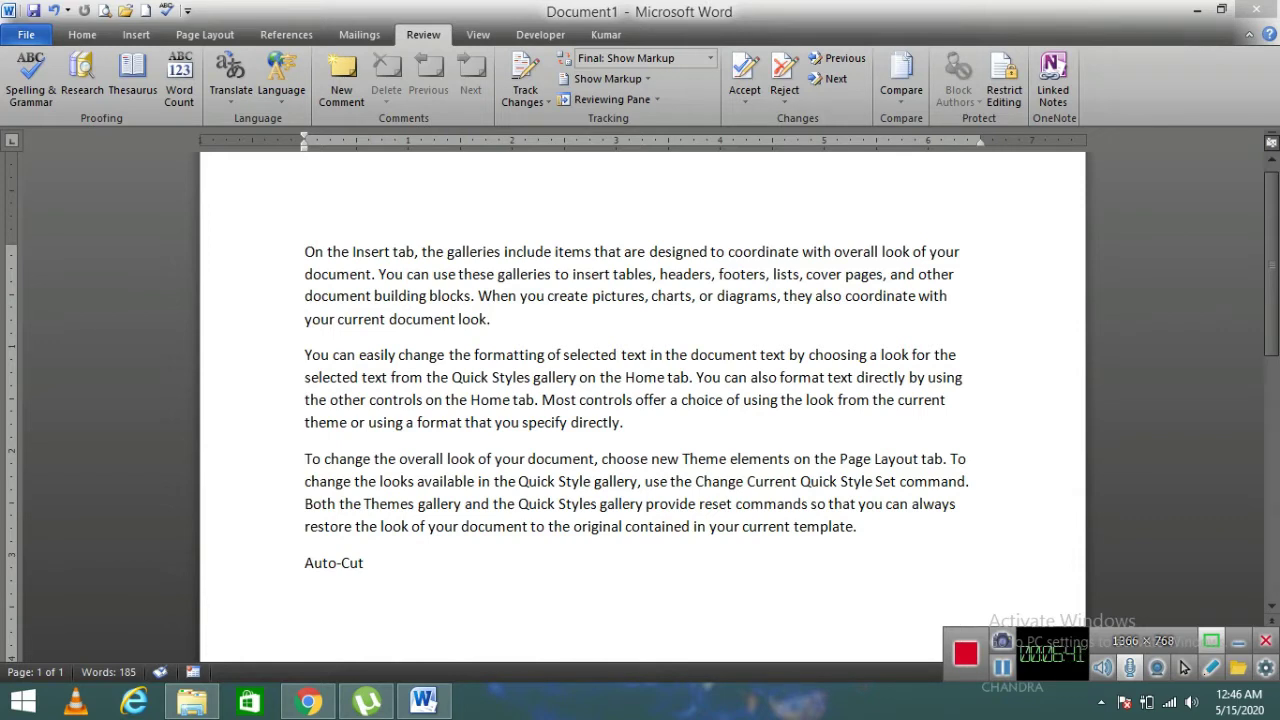
# Get English thesaurus synonyms for 'diagrams' and list the other reference sources
pyautogui.doubleClick(746, 296)
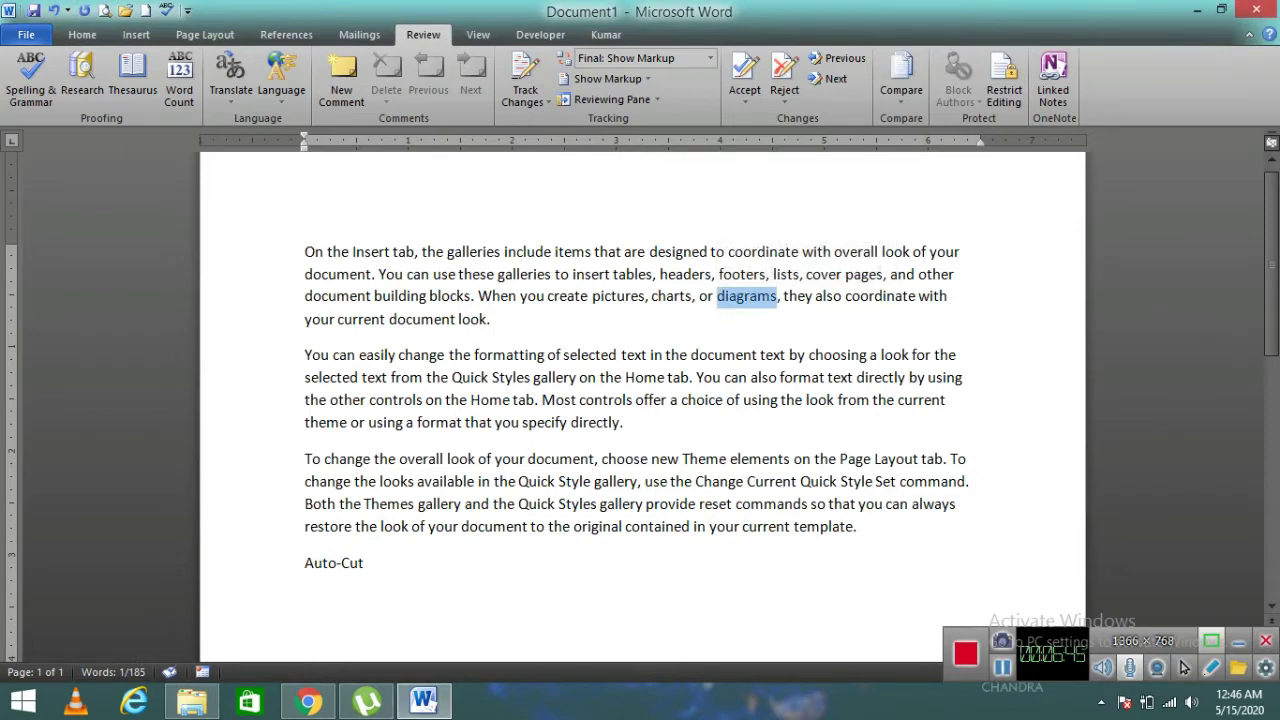
pyautogui.click(82, 78)
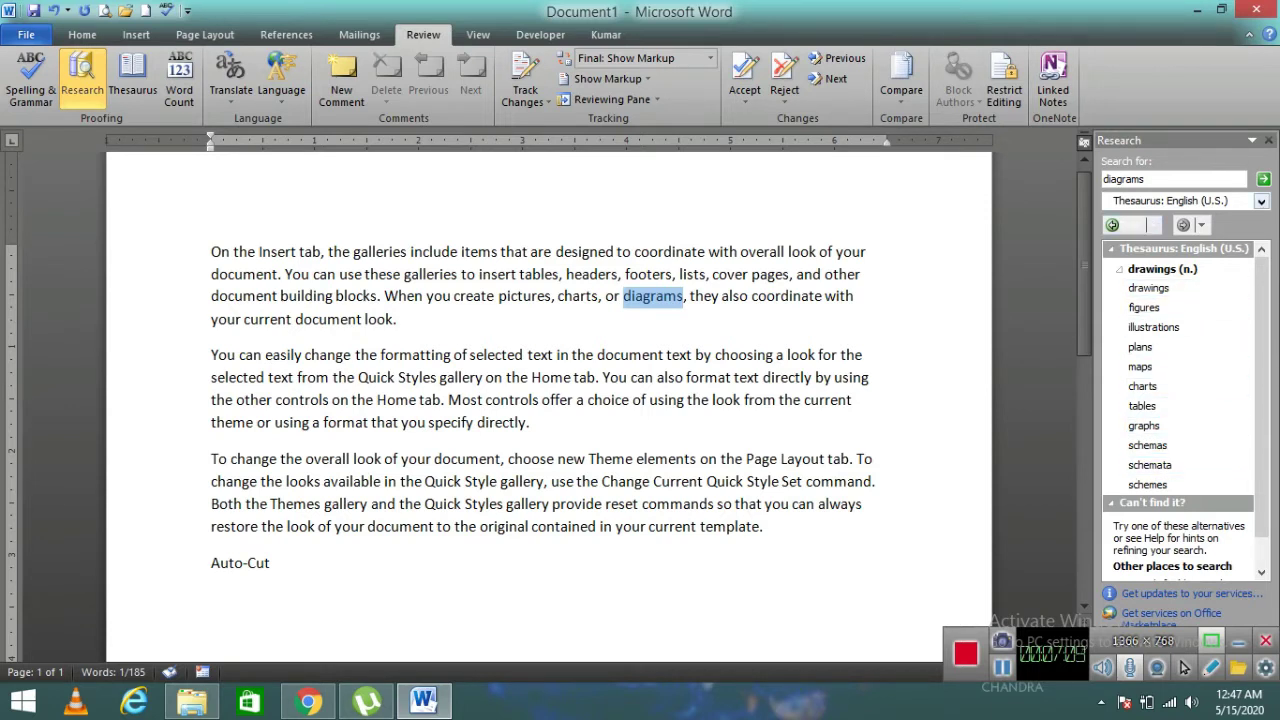
pyautogui.click(1261, 201)
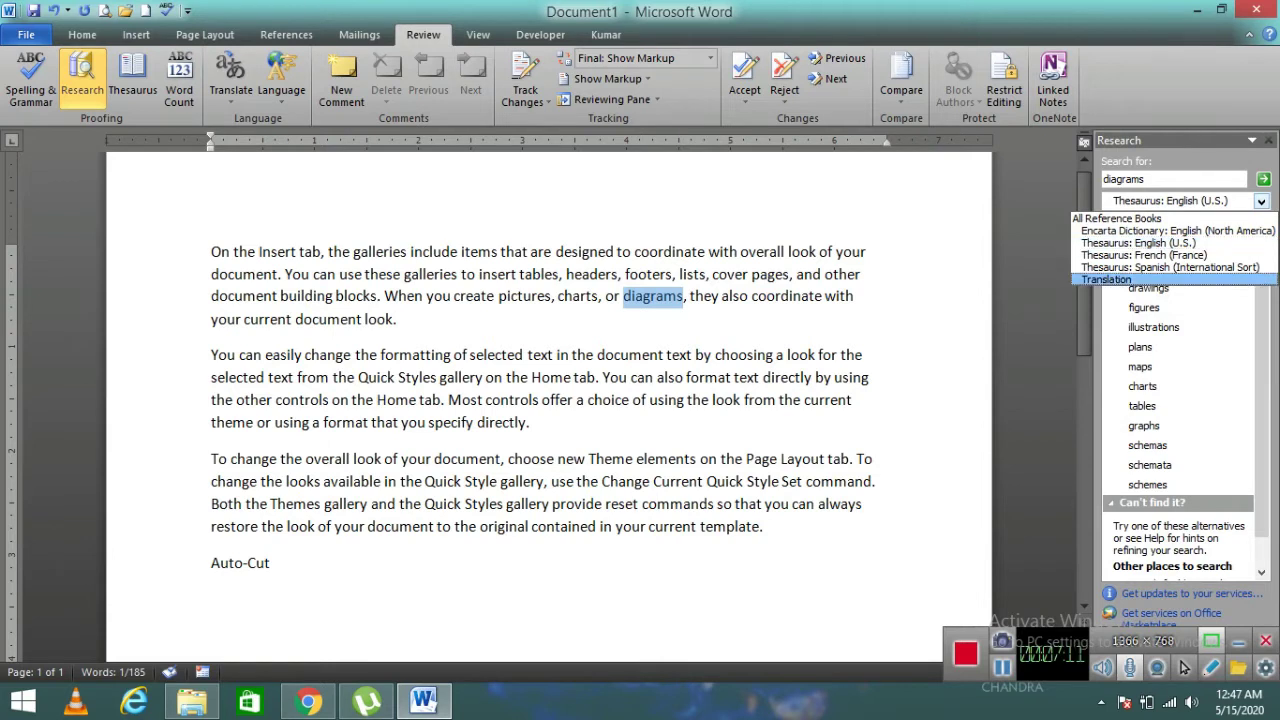
# Translate 'diagrams' from English into Persian, then Urdu, and close the Research pane
pyautogui.press('Return')
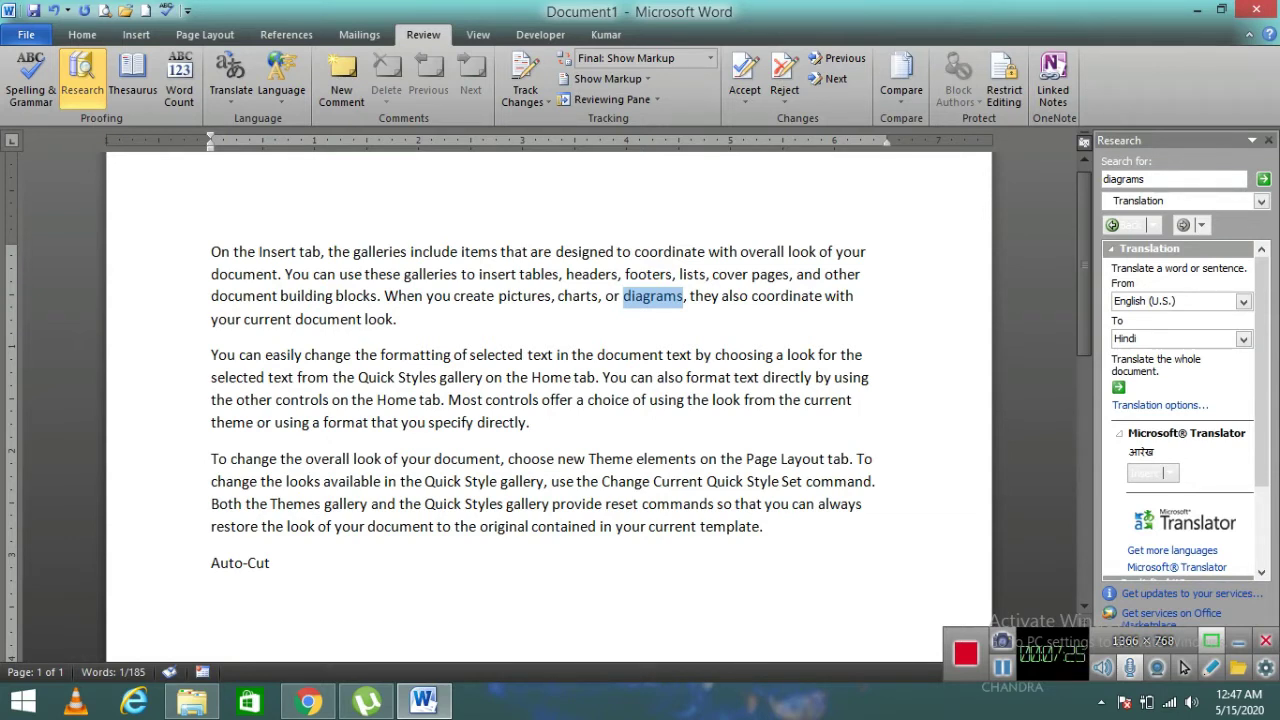
pyautogui.click(1243, 338)
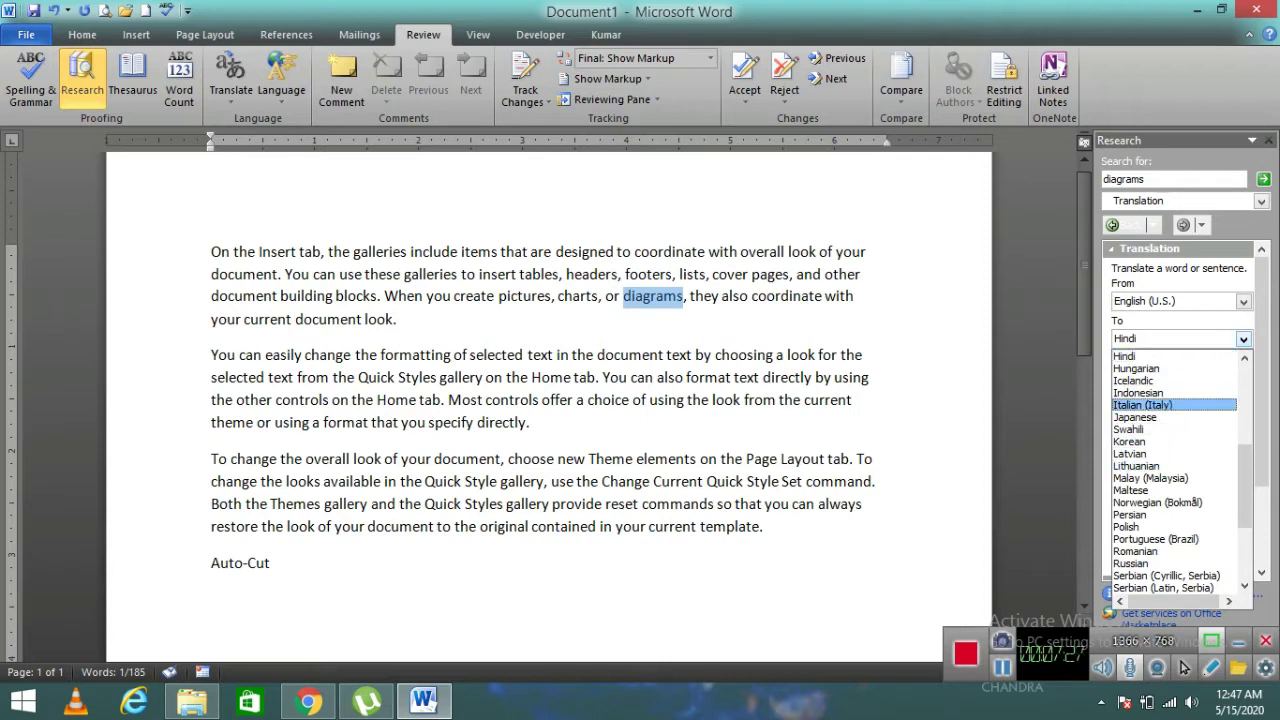
pyautogui.click(1130, 514)
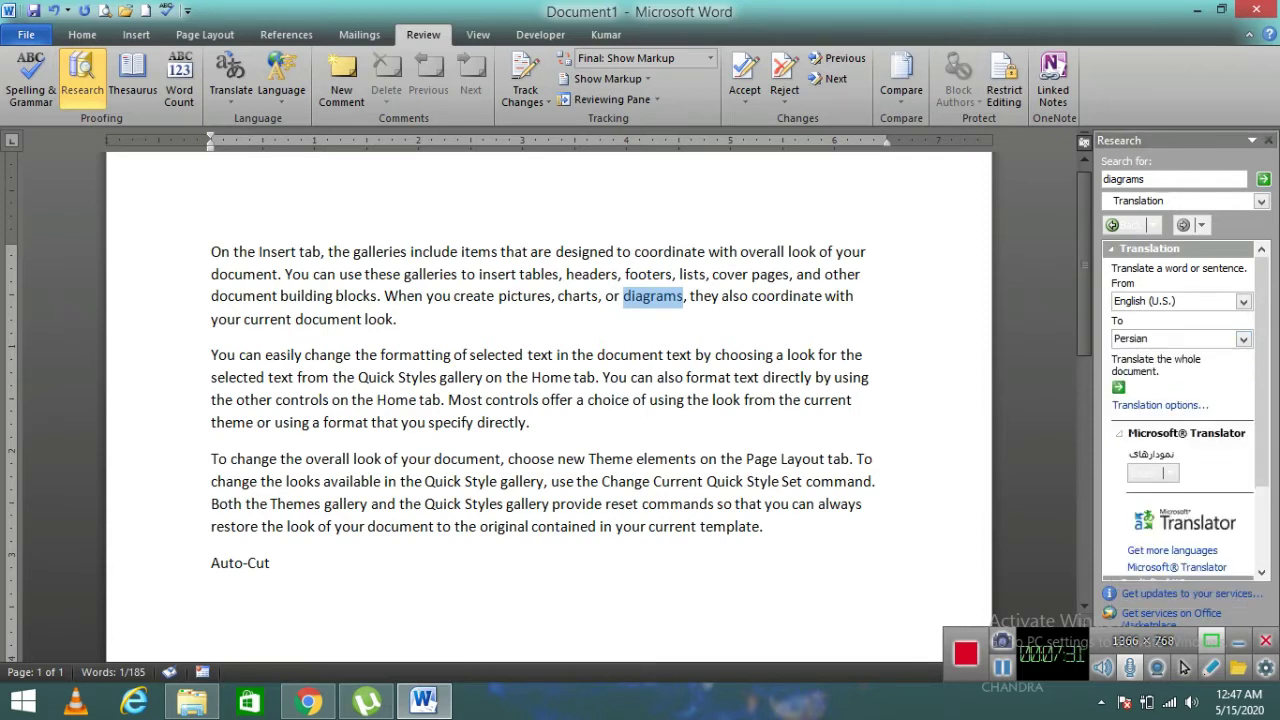
pyautogui.click(1243, 338)
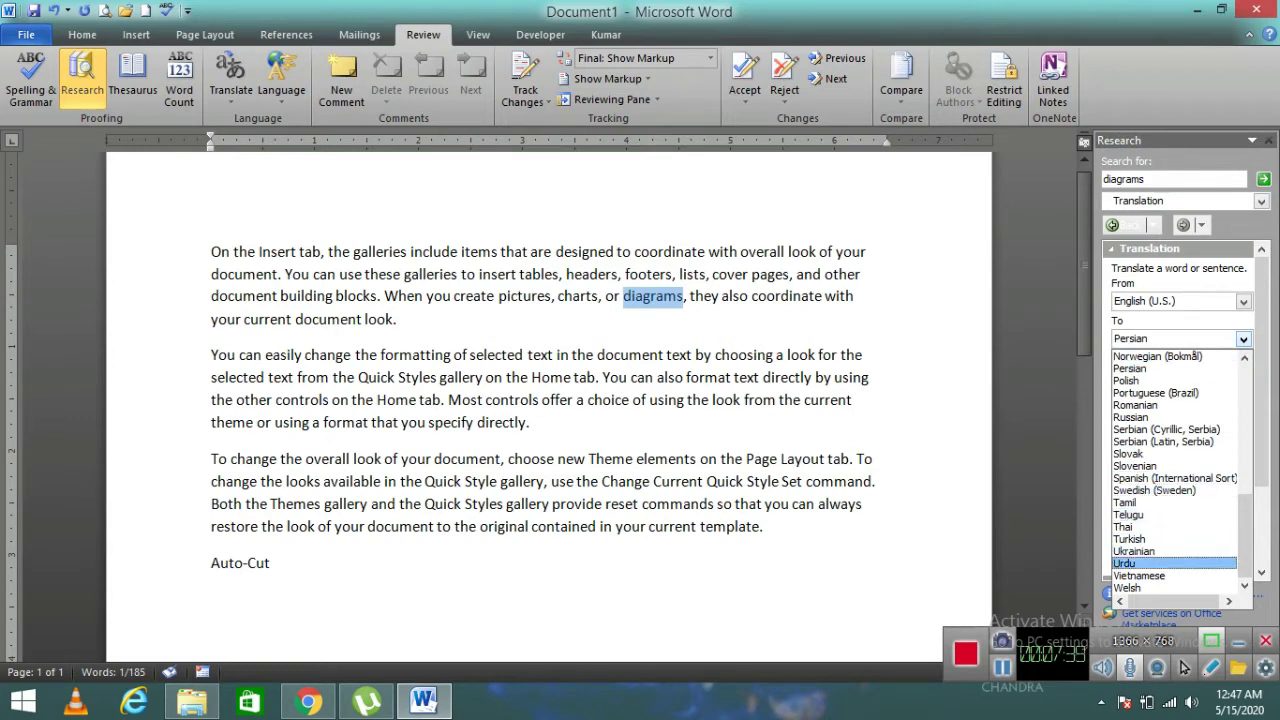
pyautogui.click(1124, 563)
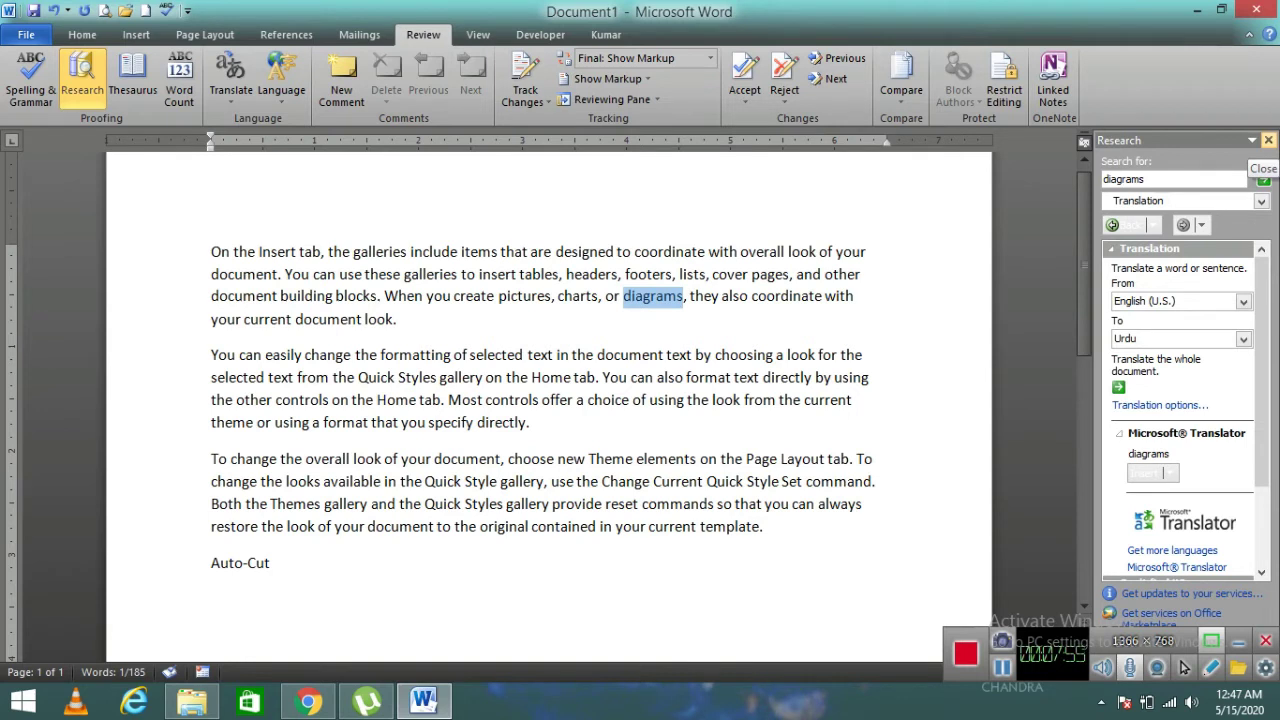
pyautogui.click(1268, 140)
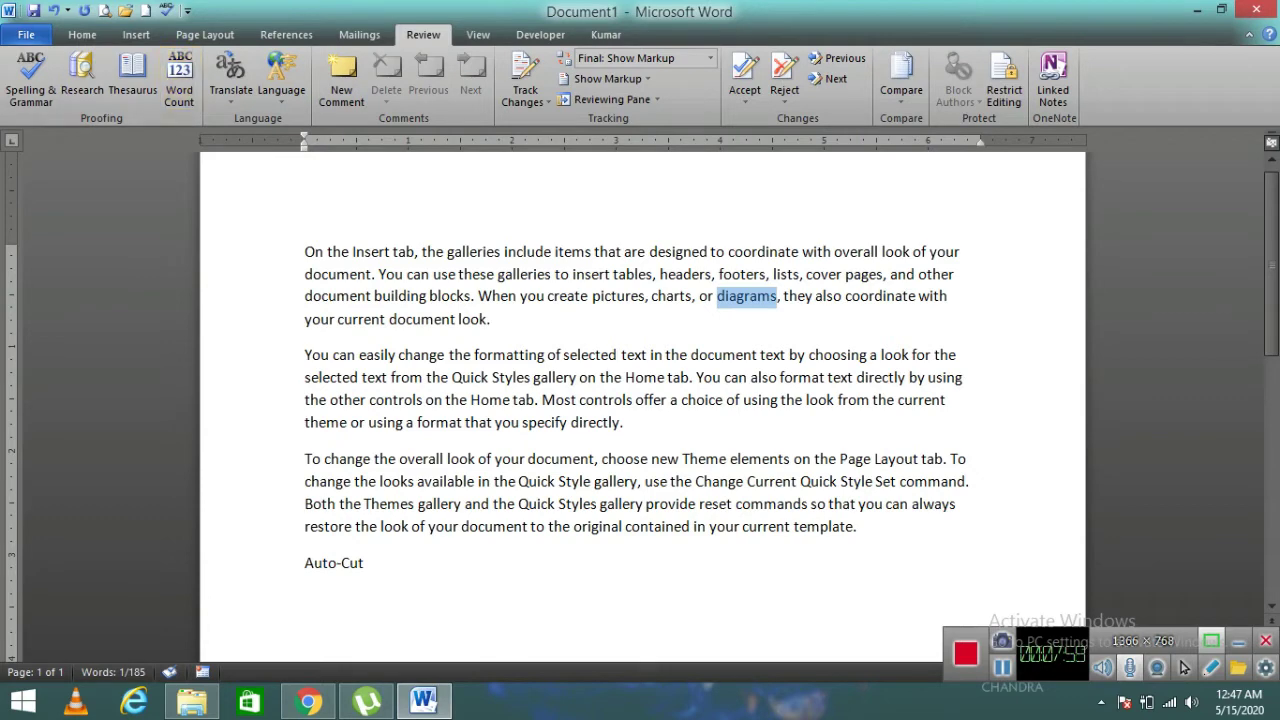
pyautogui.hotkey('ctrl', 'a')
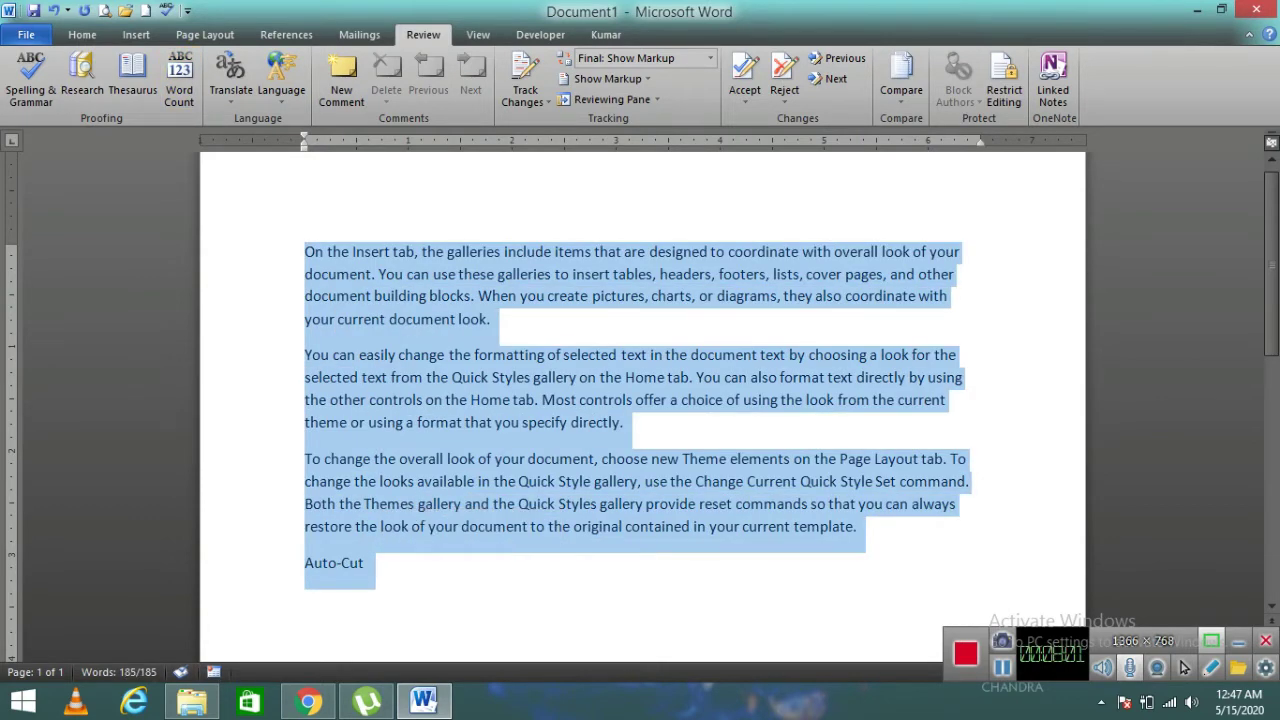
pyautogui.click(179, 80)
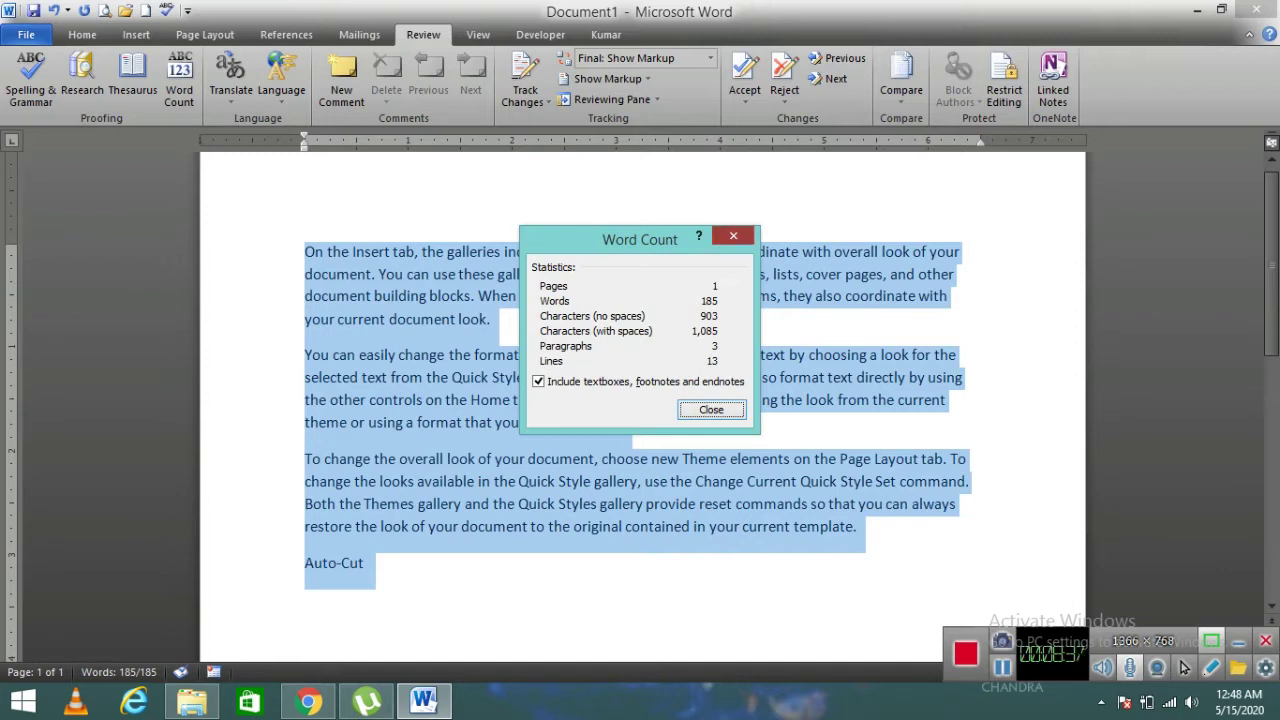
pyautogui.click(733, 235)
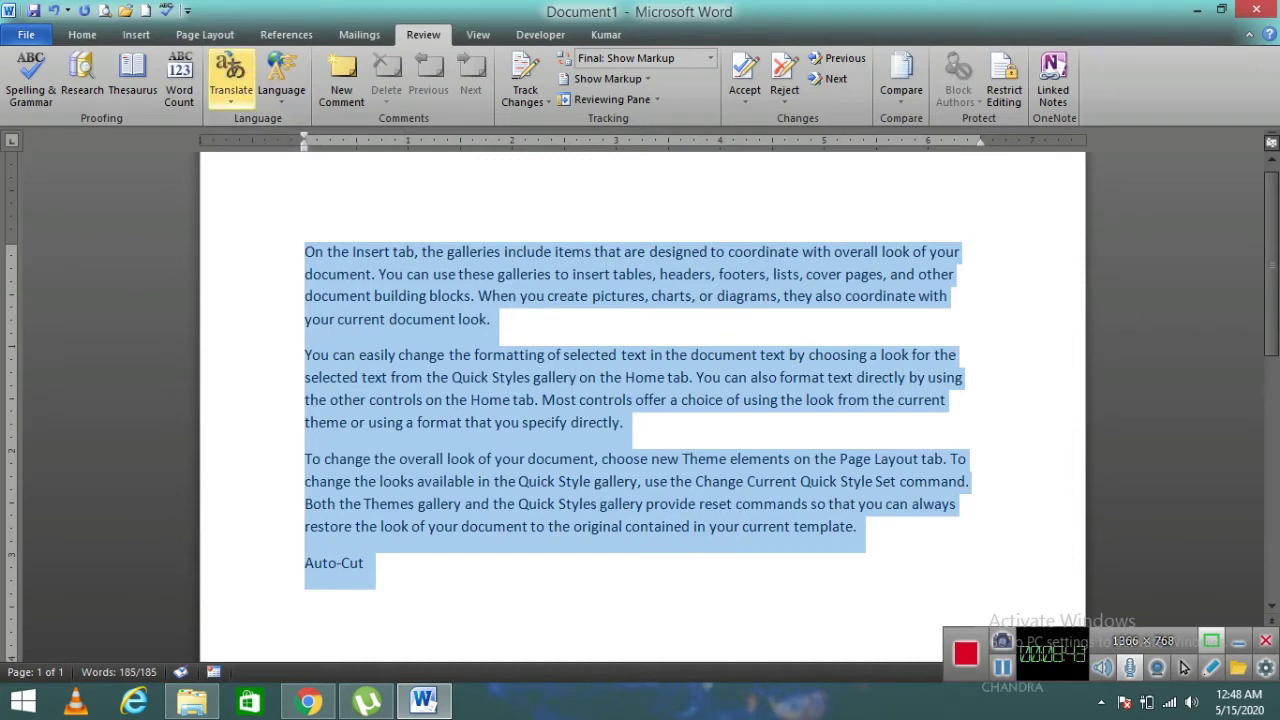
pyautogui.click(231, 90)
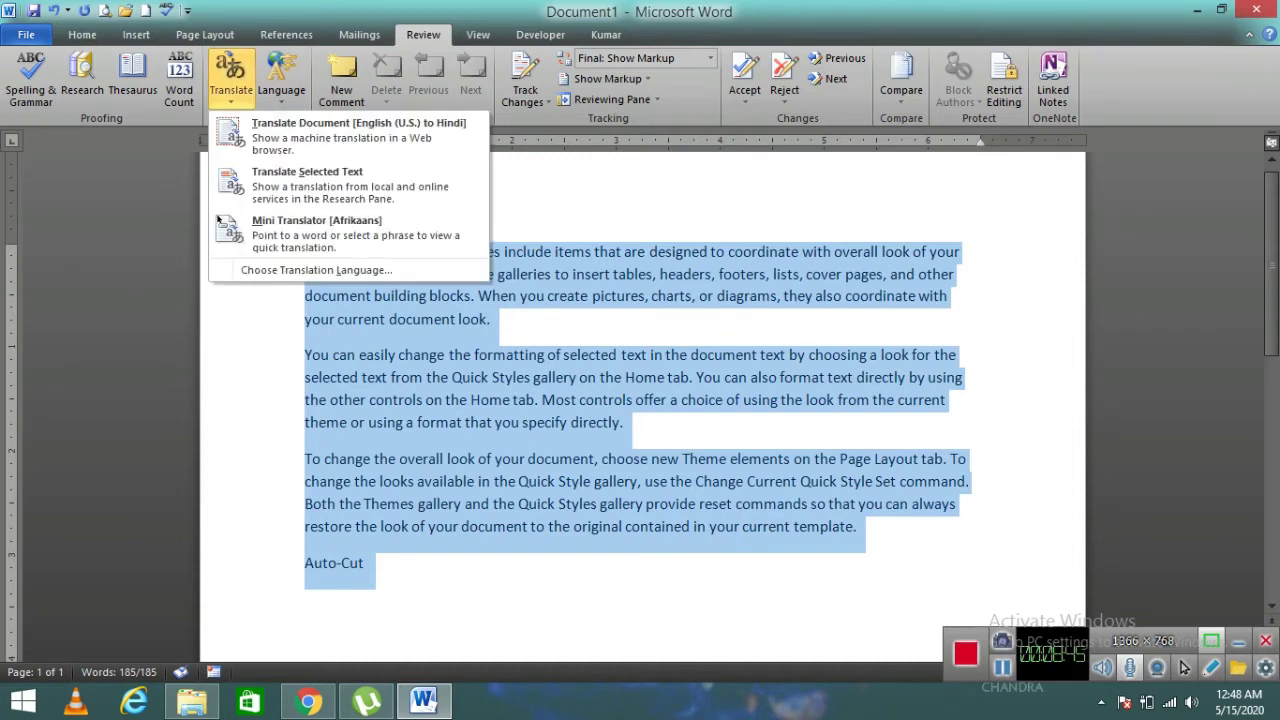
pyautogui.press('Down')
pyautogui.press('Down')
pyautogui.press('Up')
pyautogui.click(281, 80)
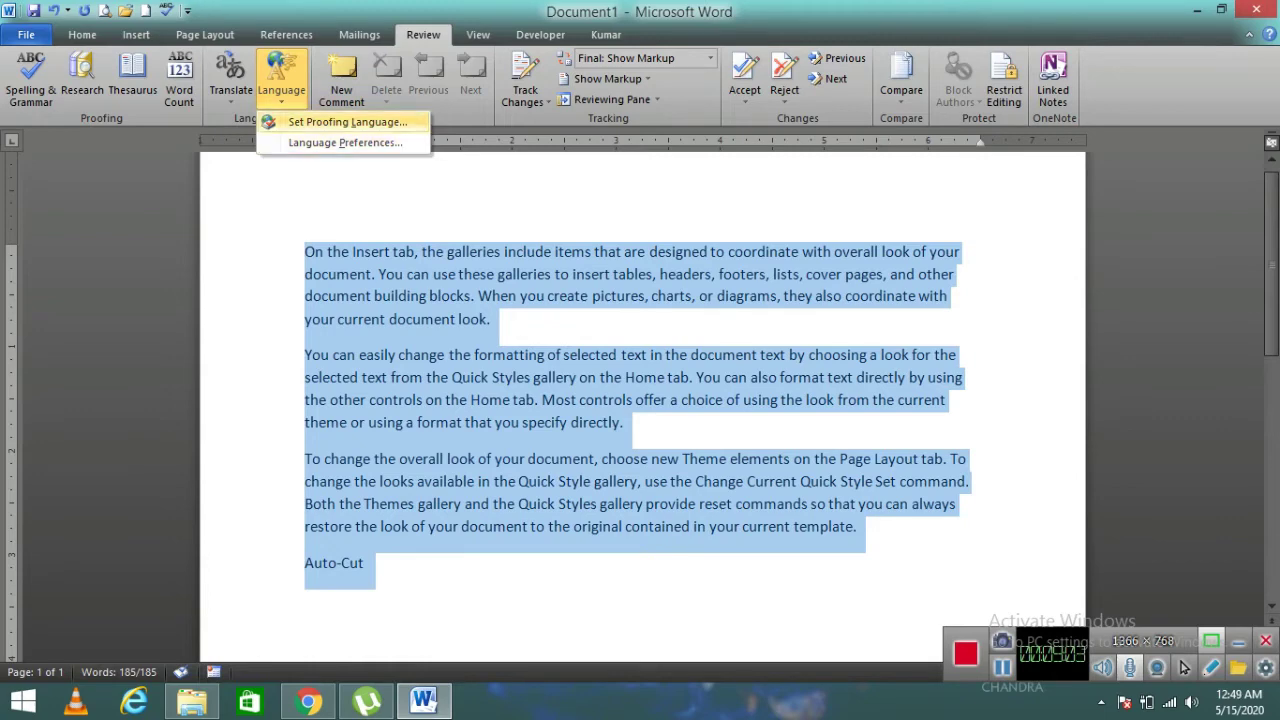
pyautogui.press('Escape')
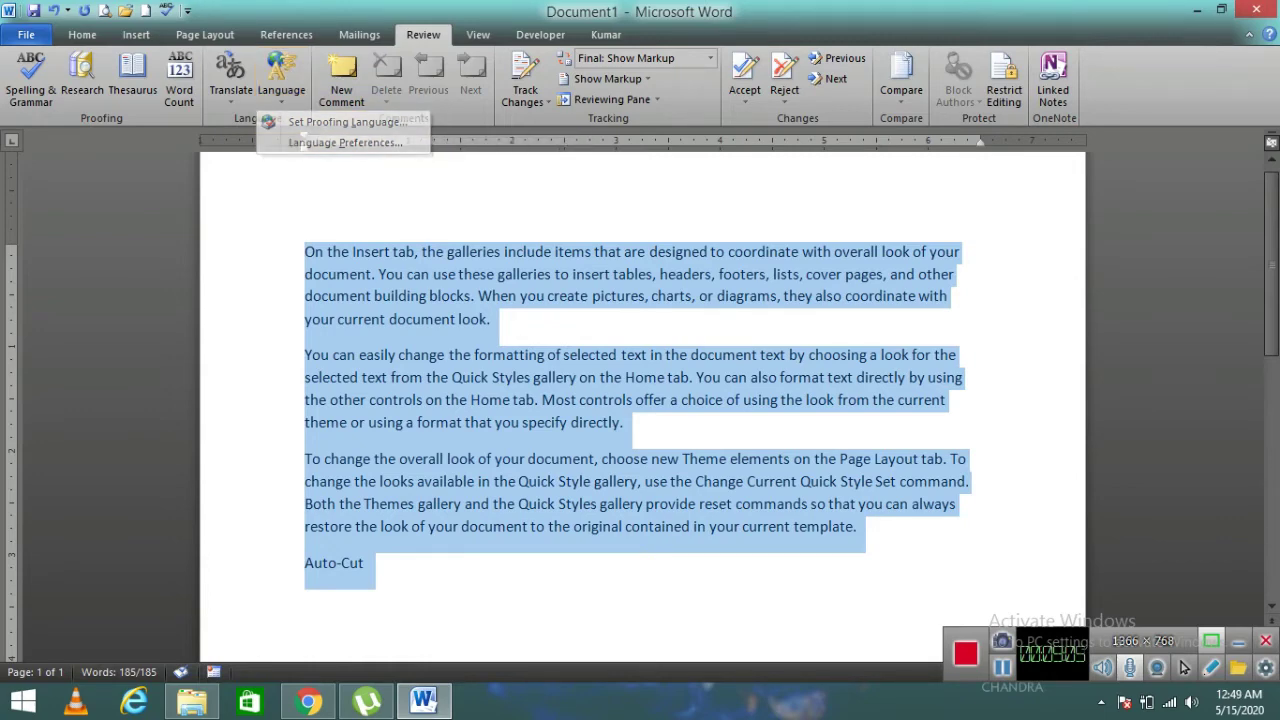
pyautogui.click(341, 252)
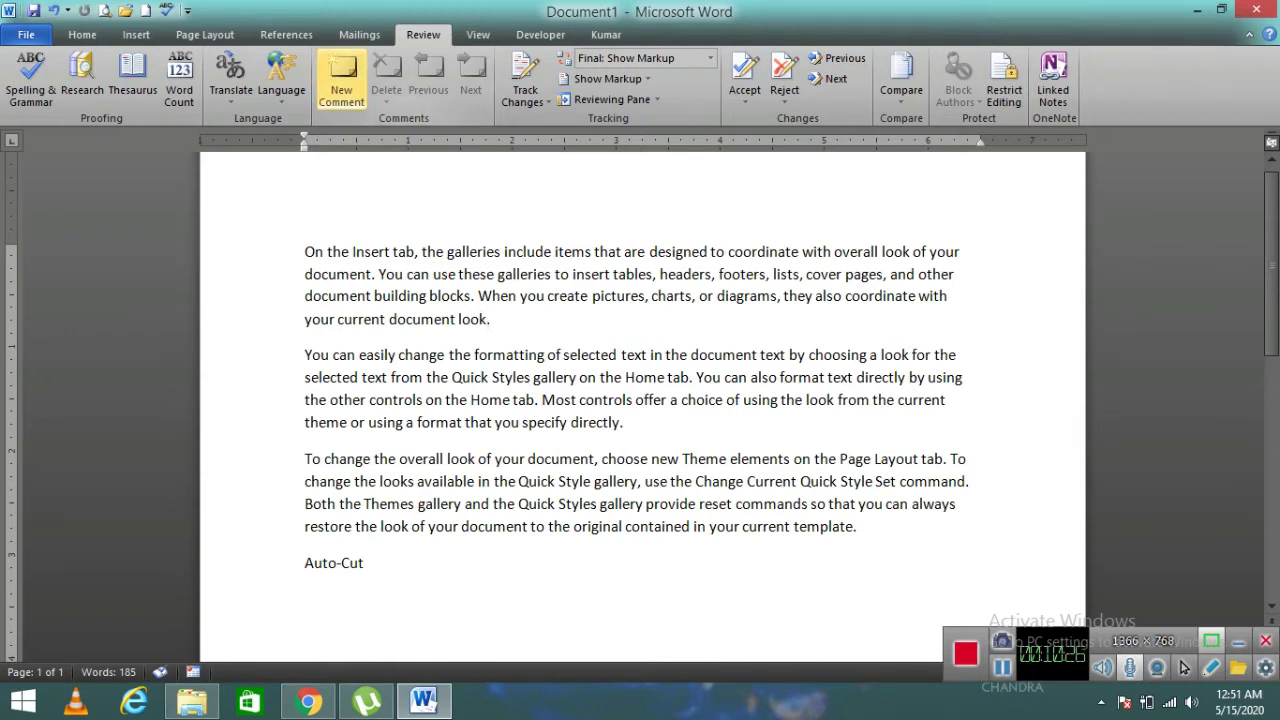
# Add the comment 'NICE' to the word look
pyautogui.click(341, 80)
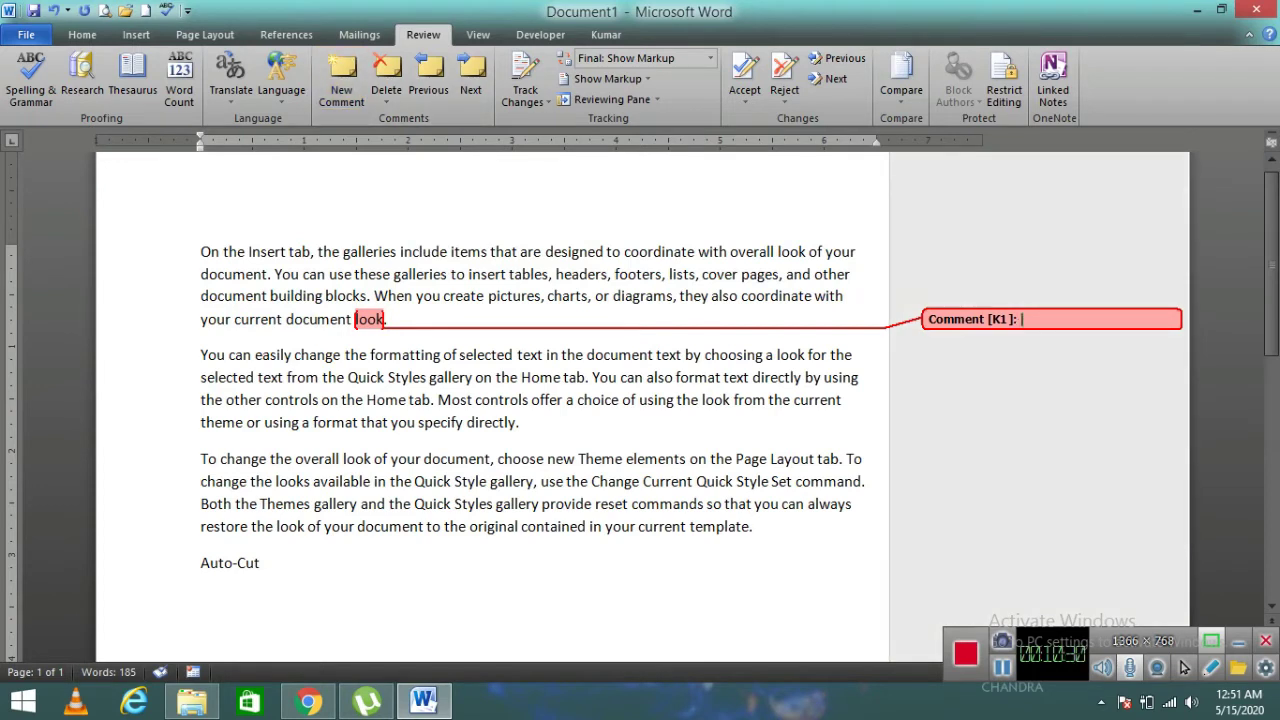
pyautogui.write('Ni')
pyautogui.write('CE')
pyautogui.click(790, 400)
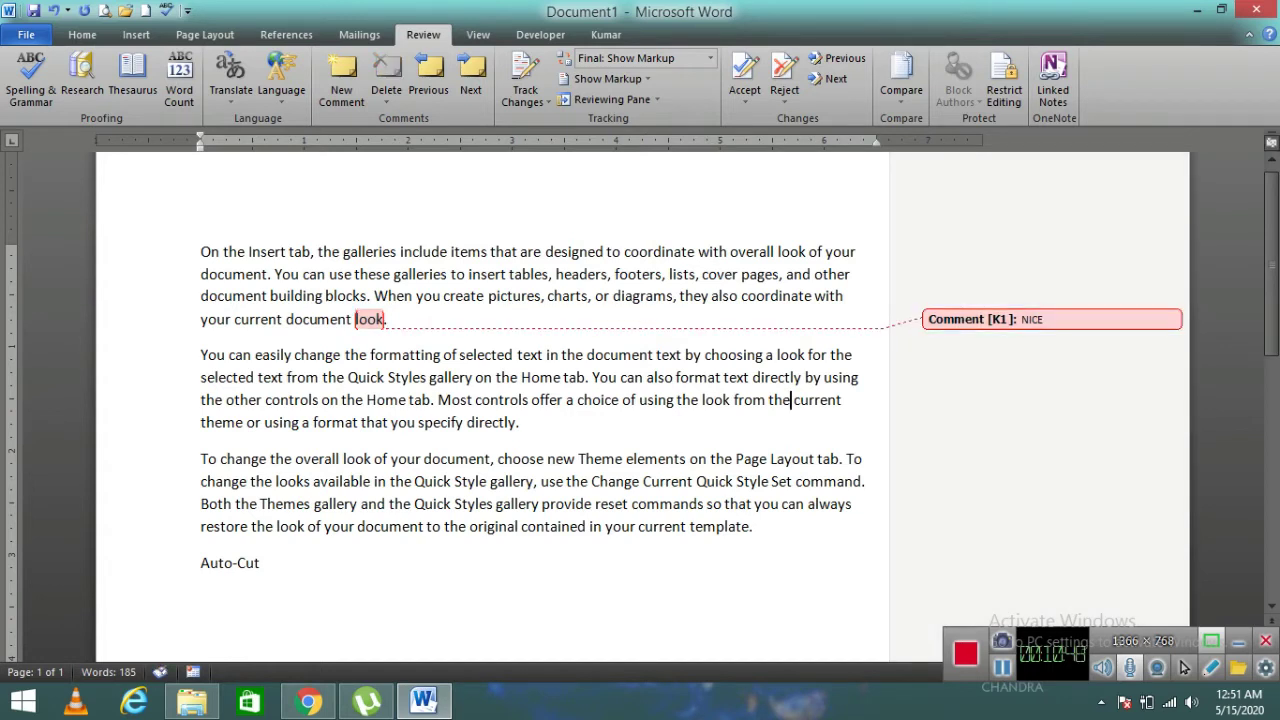
# Add the comment 'U WILL MEET ME DIRECTLY' to the word directly
pyautogui.click(520, 422)
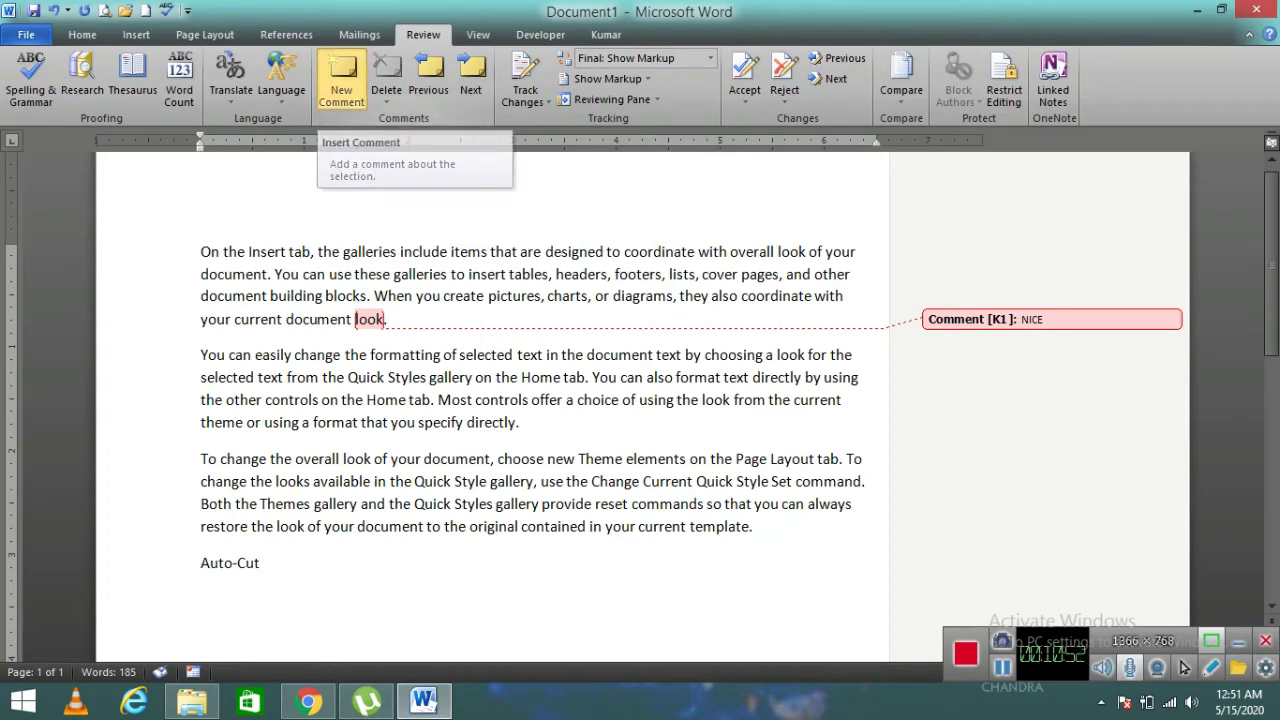
pyautogui.click(341, 80)
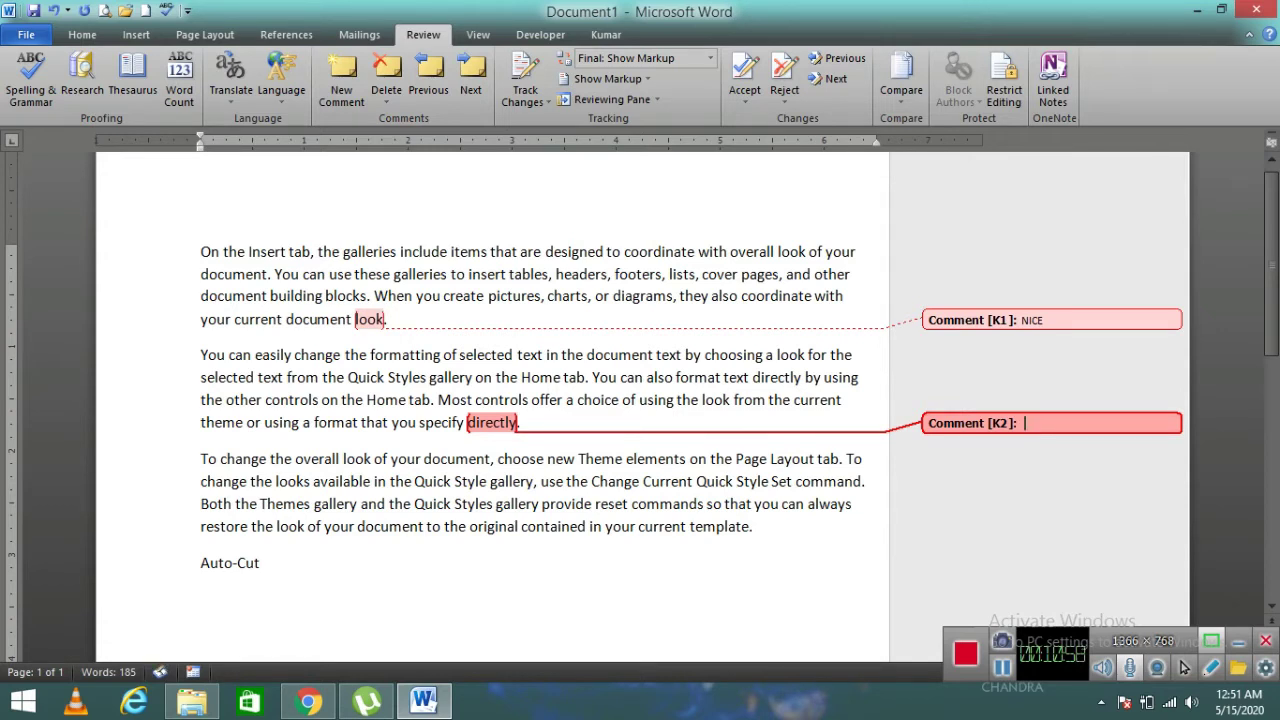
pyautogui.write('Y')
pyautogui.press('BackSpace')
pyautogui.write('U WIL')
pyautogui.write('L MEET')
pyautogui.write(' ME')
pyautogui.write(' DIRE')
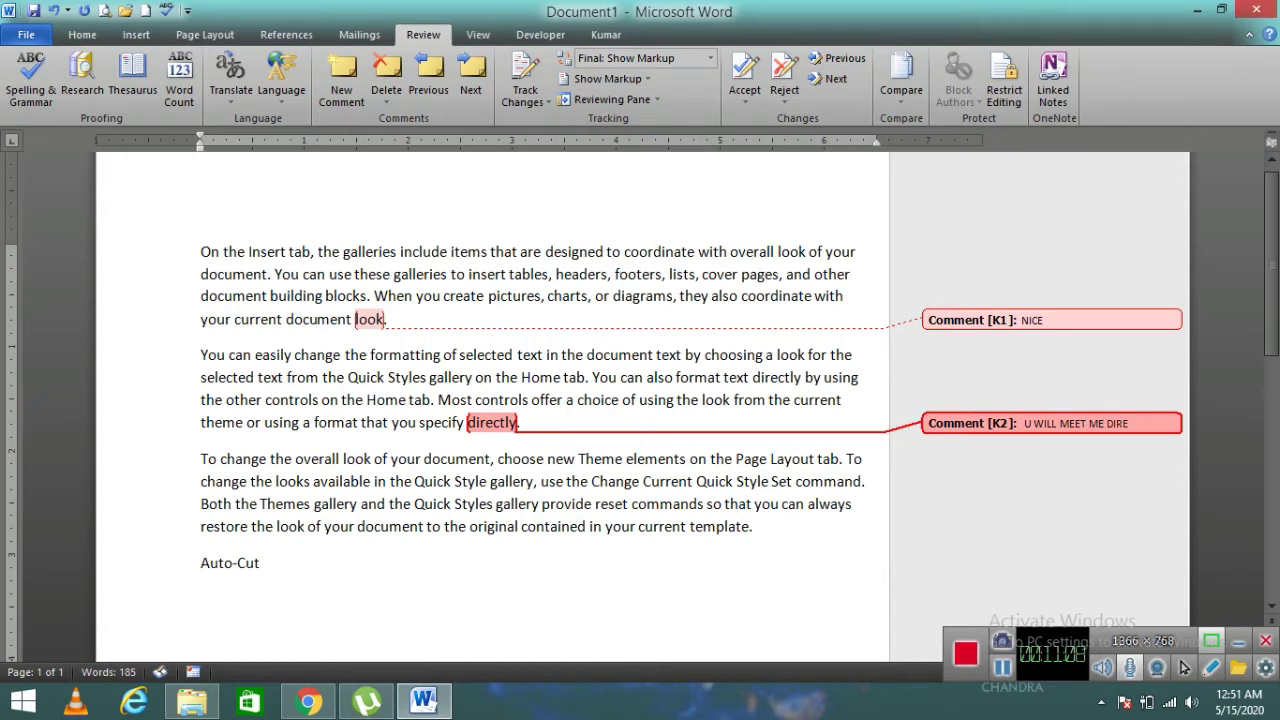
pyautogui.write('CTLY')
pyautogui.click(753, 526)
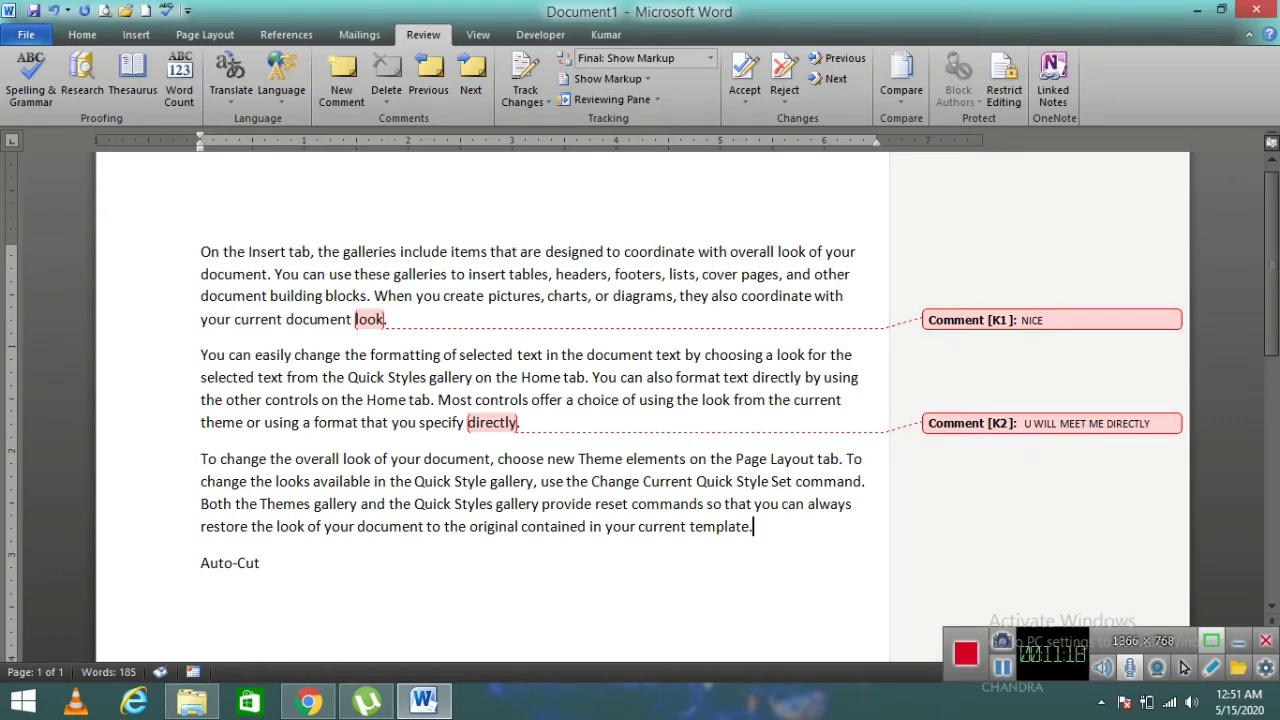
# Edit the comment on look so it reads 'NICE ONE'
pyautogui.click(1045, 320)
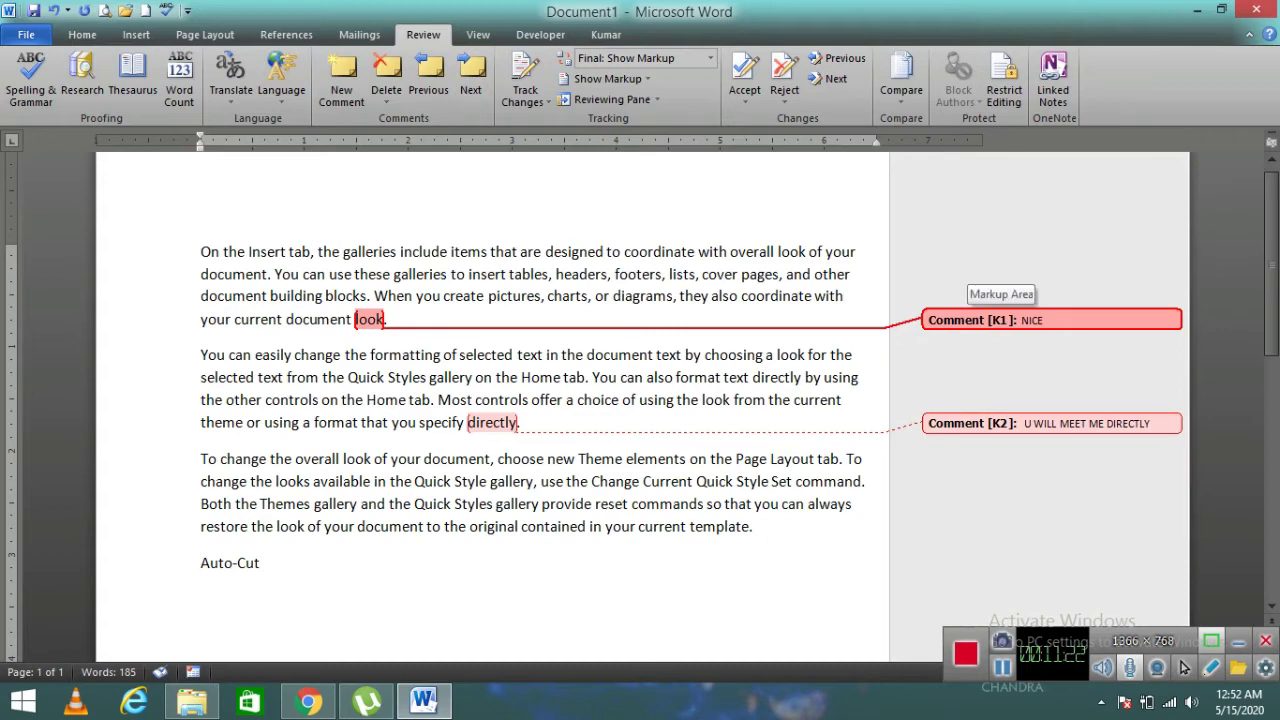
pyautogui.click(471, 72)
pyautogui.click(471, 72)
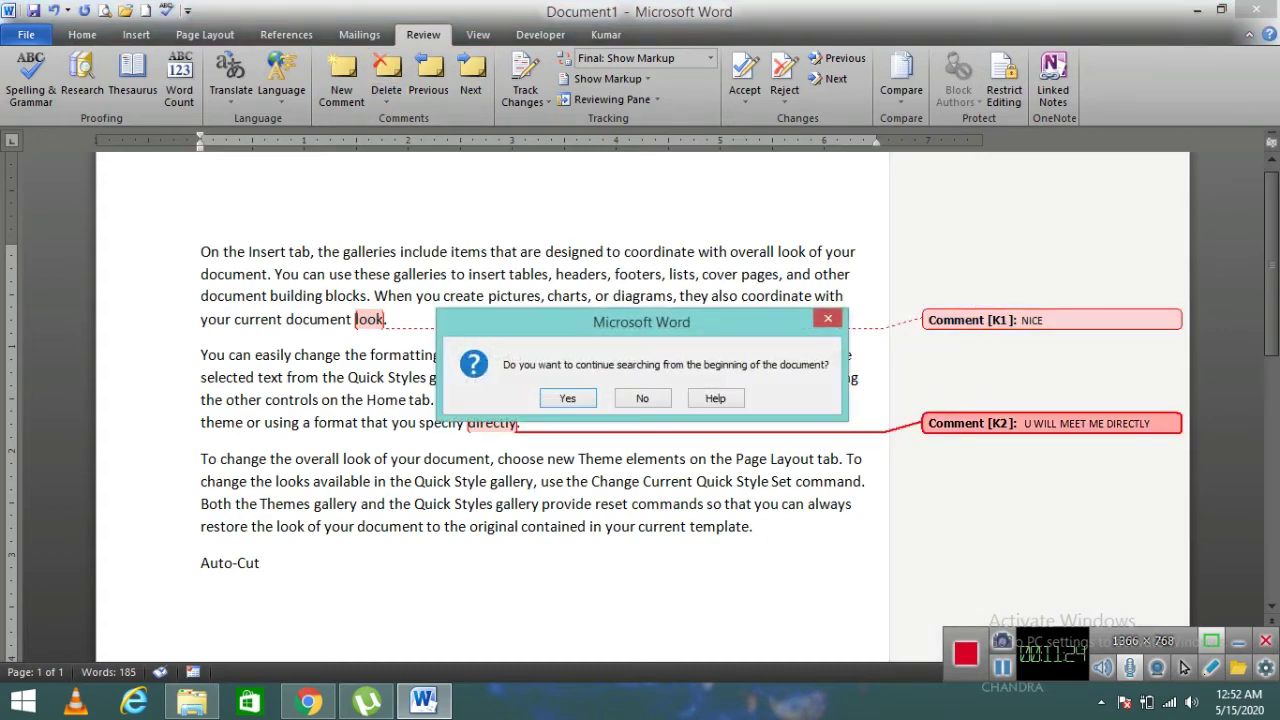
pyautogui.press('Return')
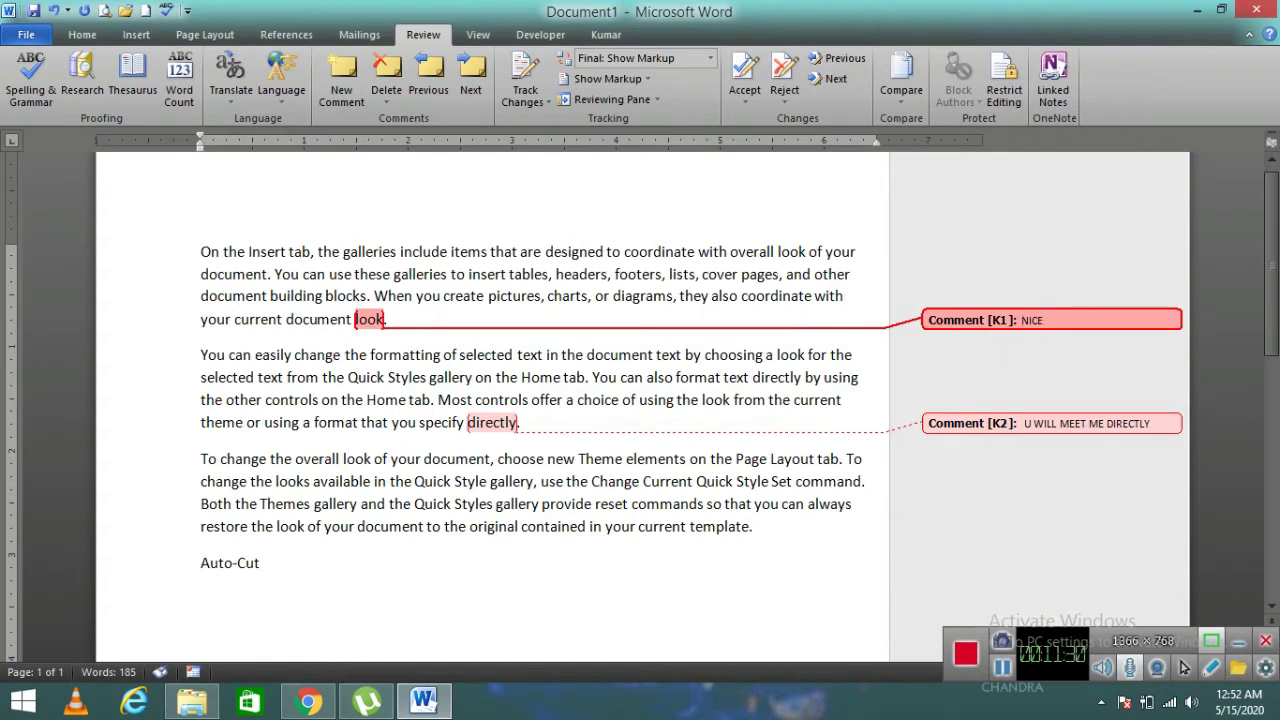
pyautogui.write('ONE')
pyautogui.doubleClick(828, 481)
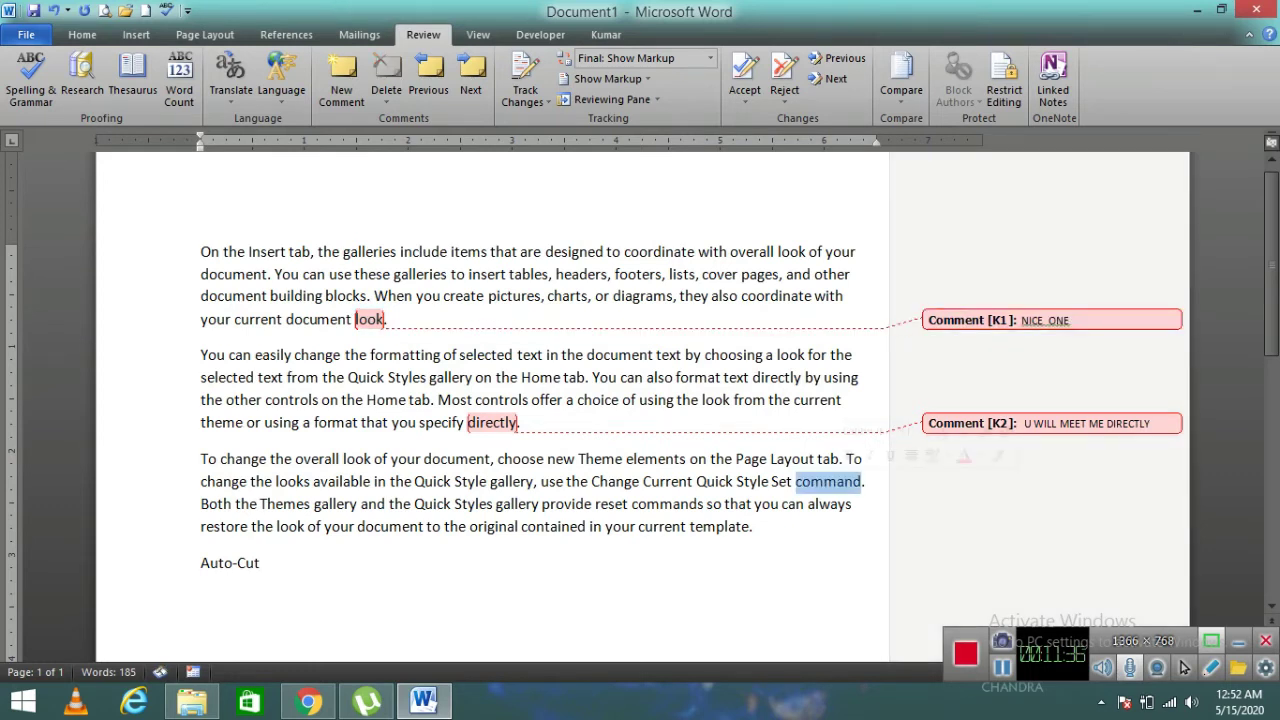
pyautogui.click(753, 526)
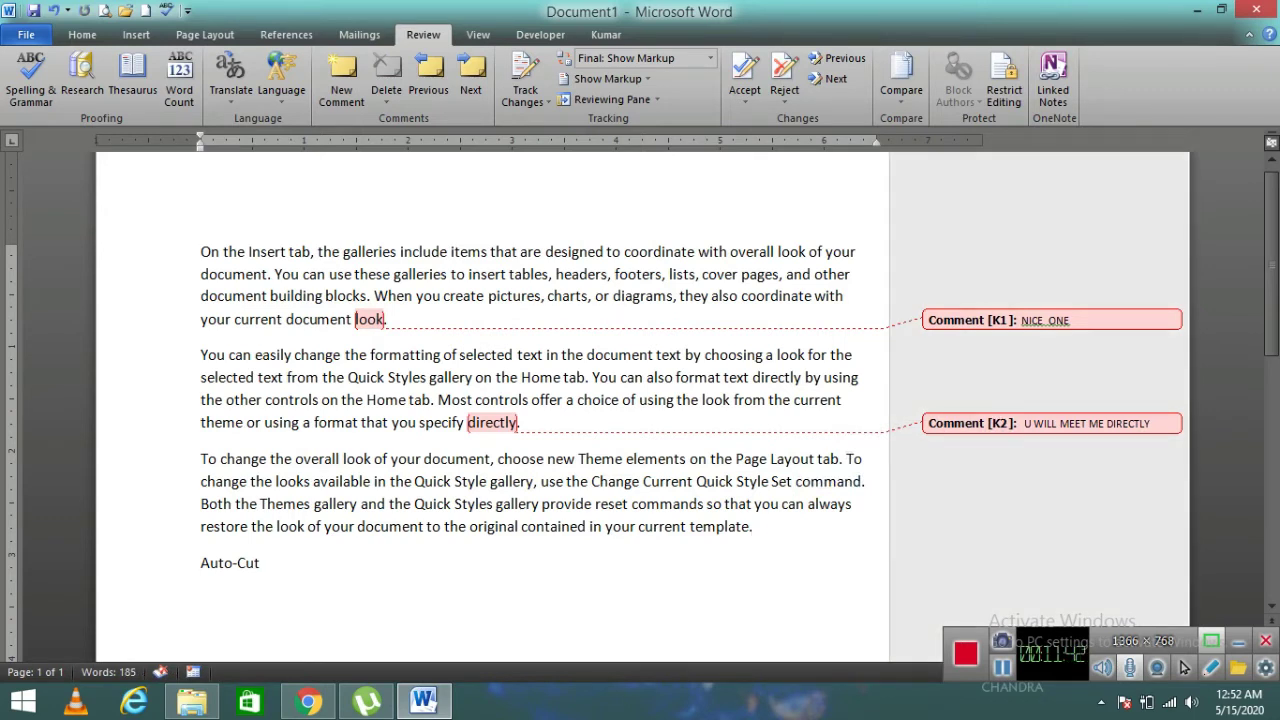
# Delete the 'NICE ONE' comment on look, then start a new line after Auto-Cut
pyautogui.click(1070, 320)
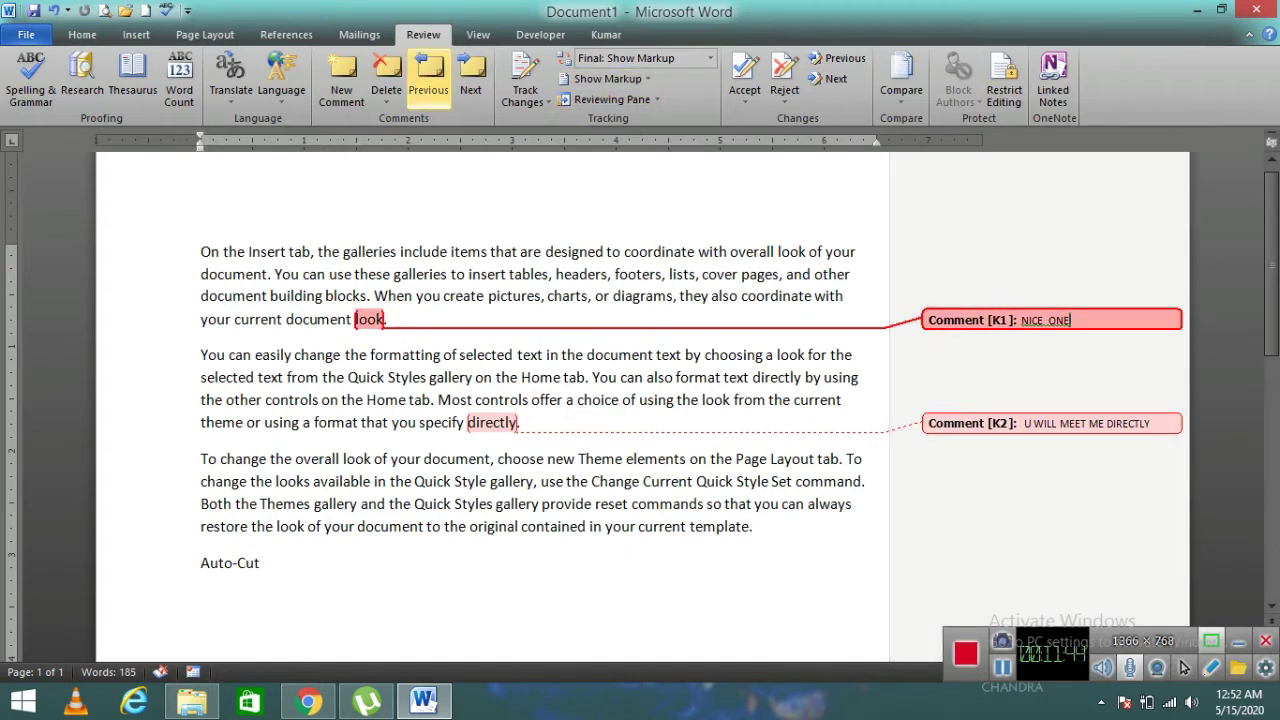
pyautogui.click(386, 70)
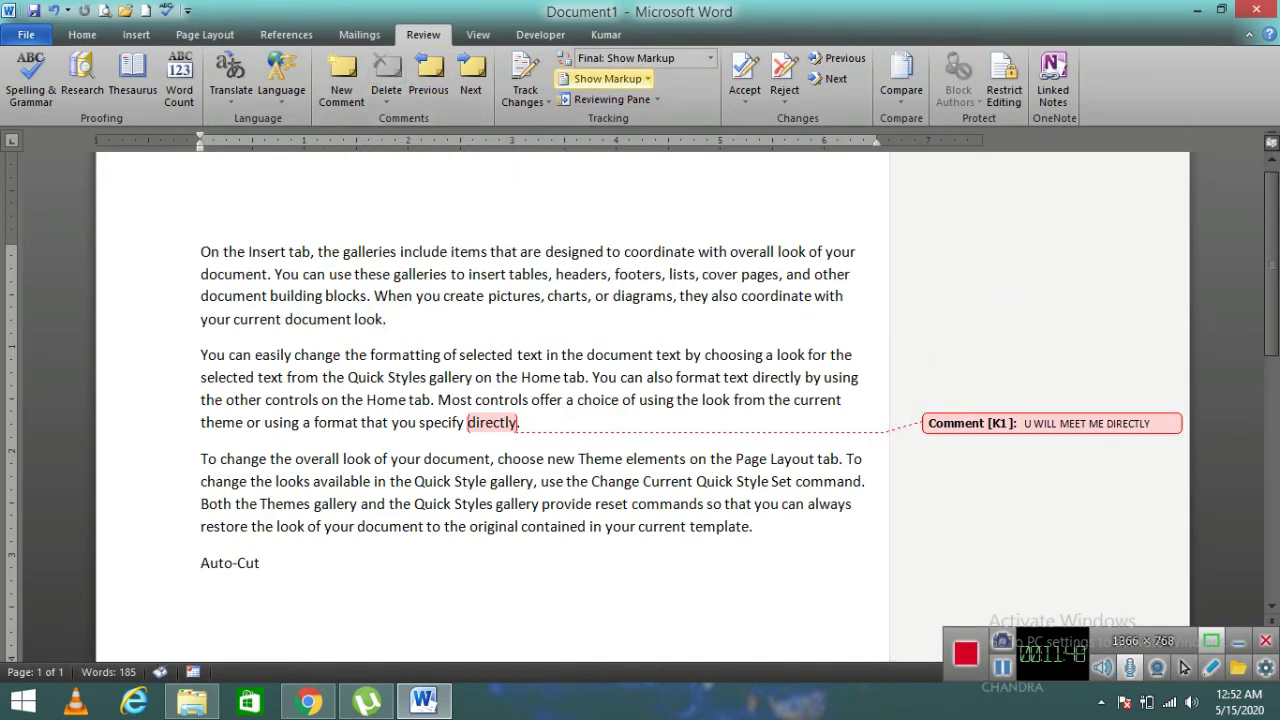
pyautogui.click(429, 72)
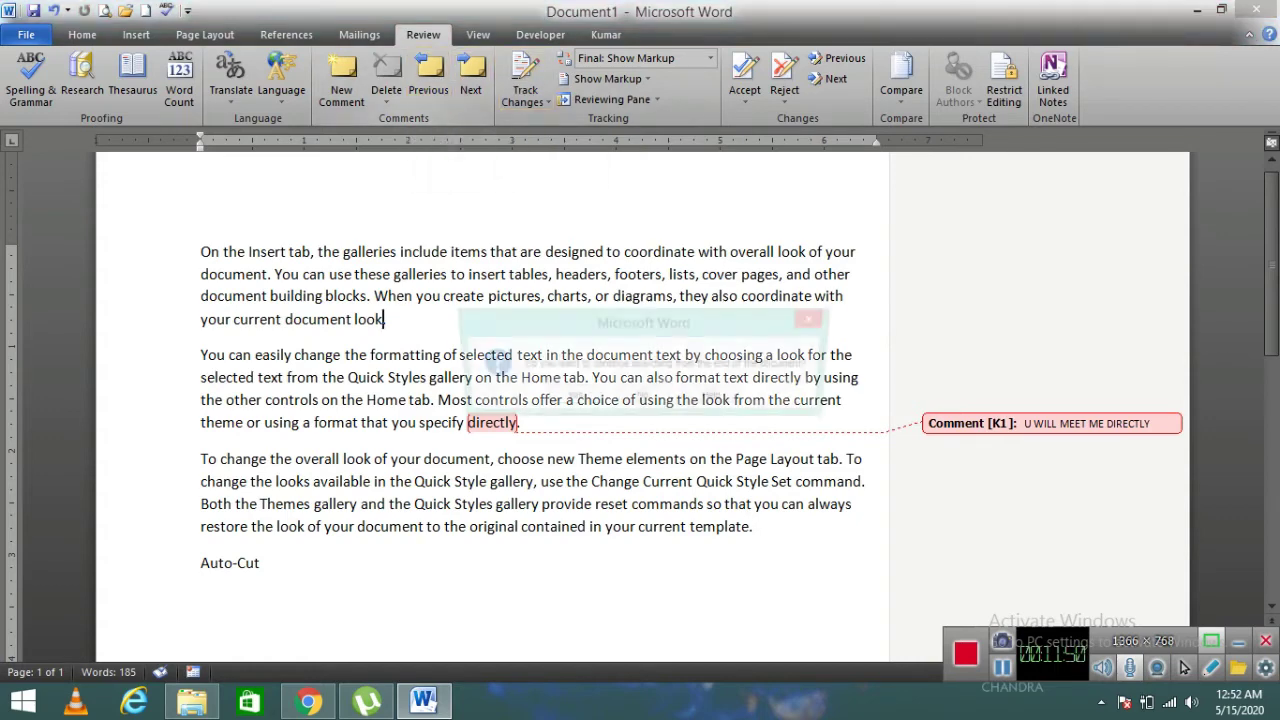
pyautogui.press('Return')
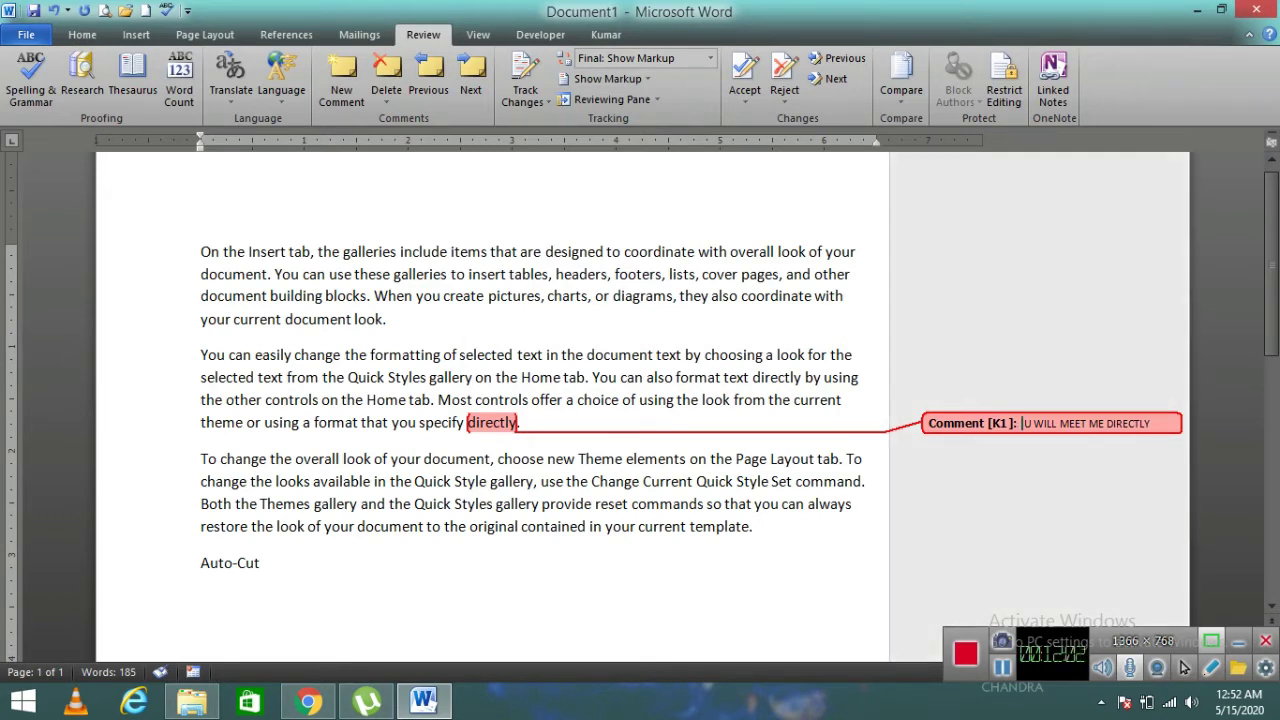
pyautogui.click(752, 526)
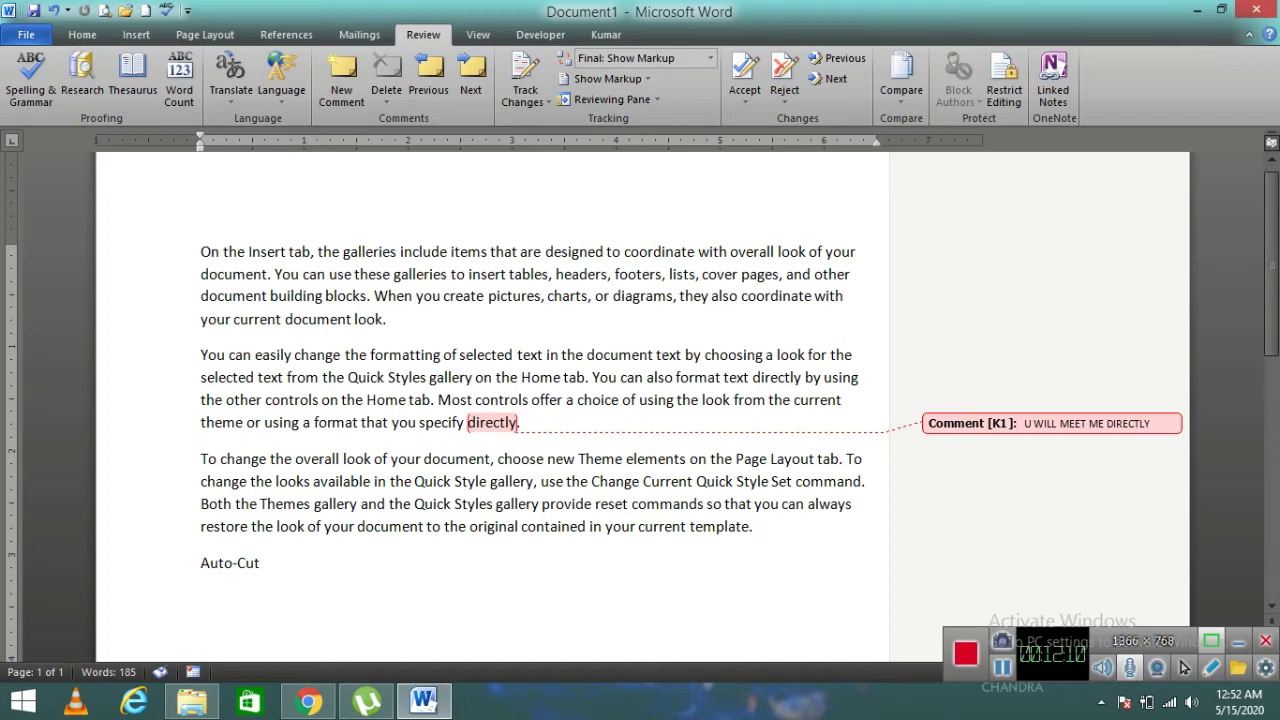
pyautogui.click(263, 563)
pyautogui.press('Return')
# Turn on Track Changes and enter the Delhi High Court NAPA-order headline below Auto-Cut
pyautogui.click(530, 100)
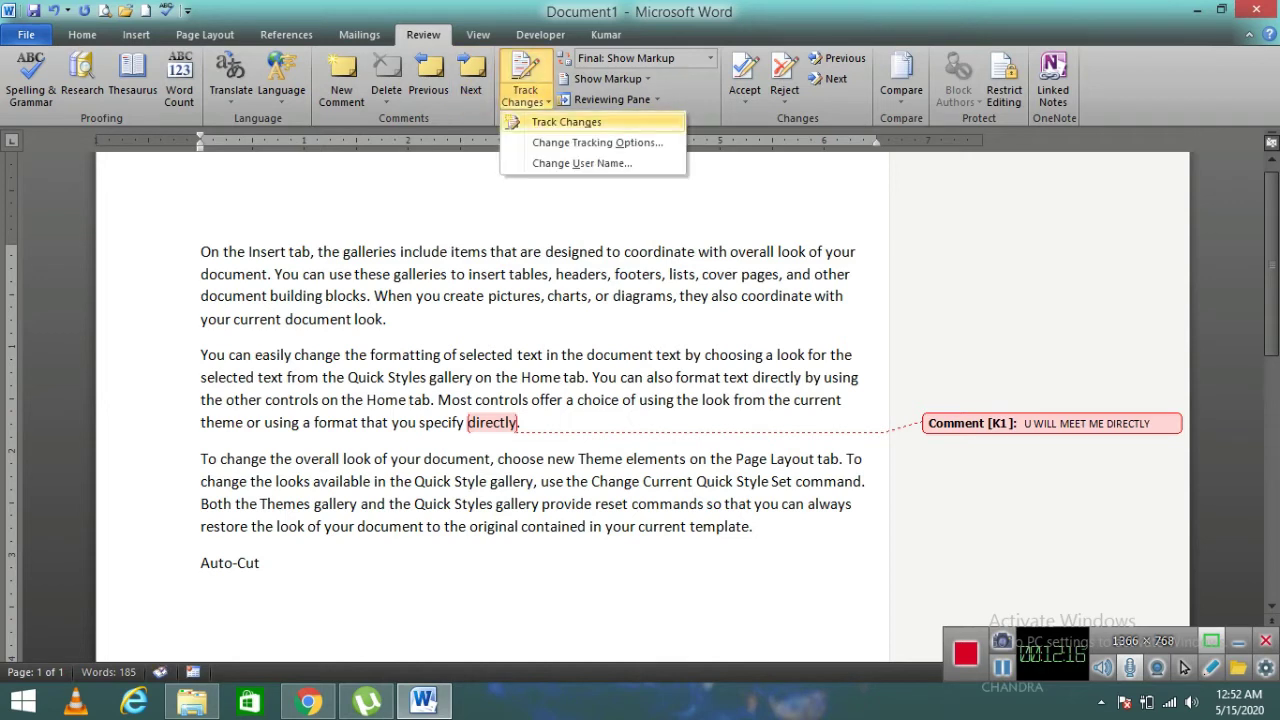
pyautogui.click(566, 121)
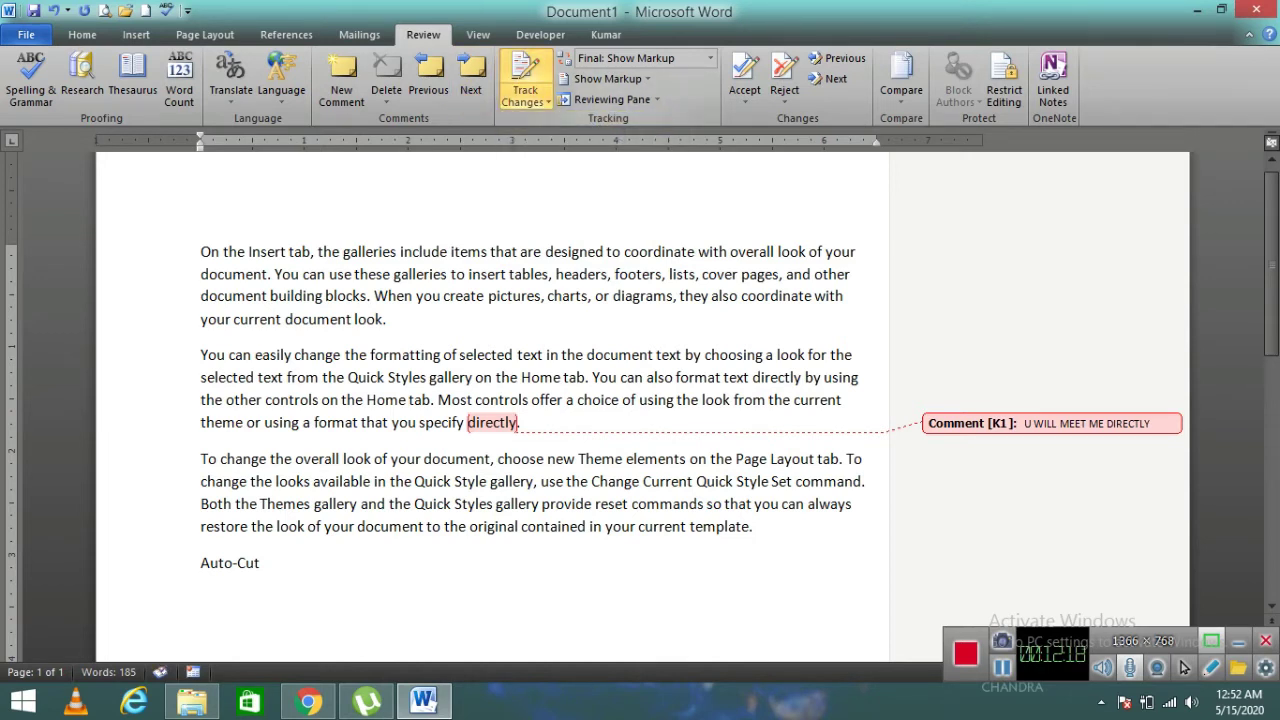
pyautogui.moveTo(1279, 5)
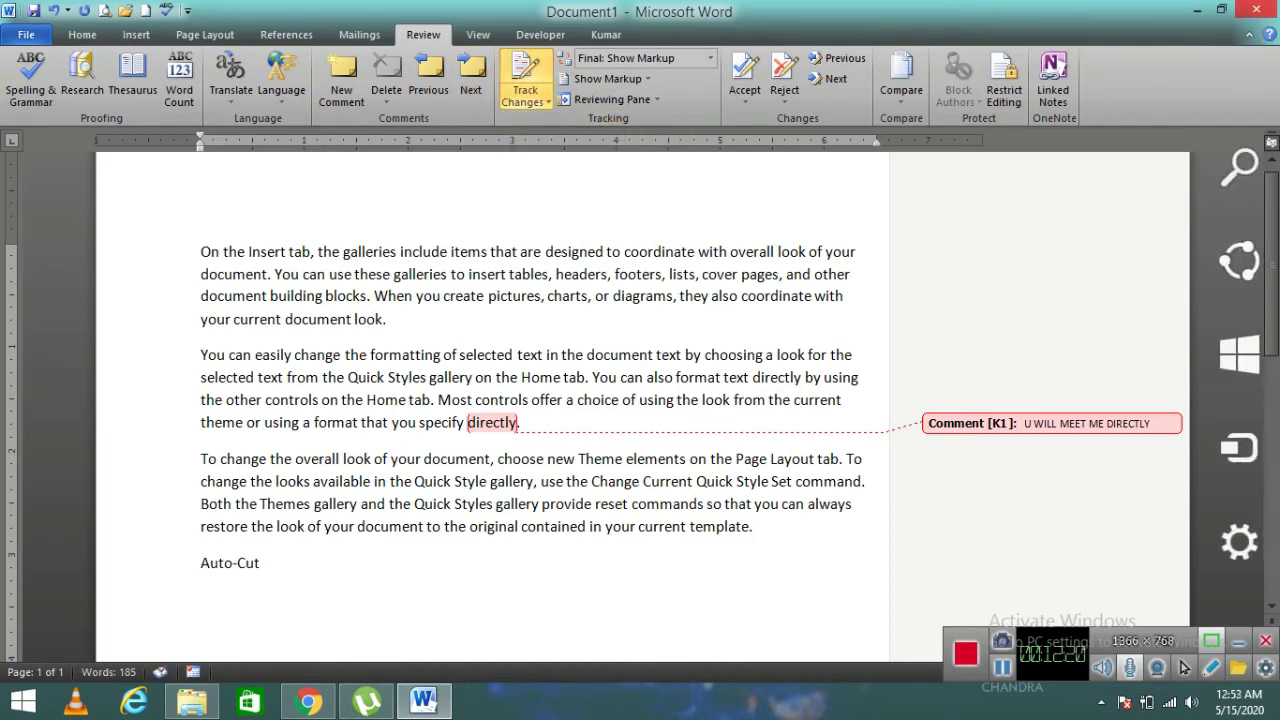
pyautogui.press('Return')
pyautogui.write('THE')
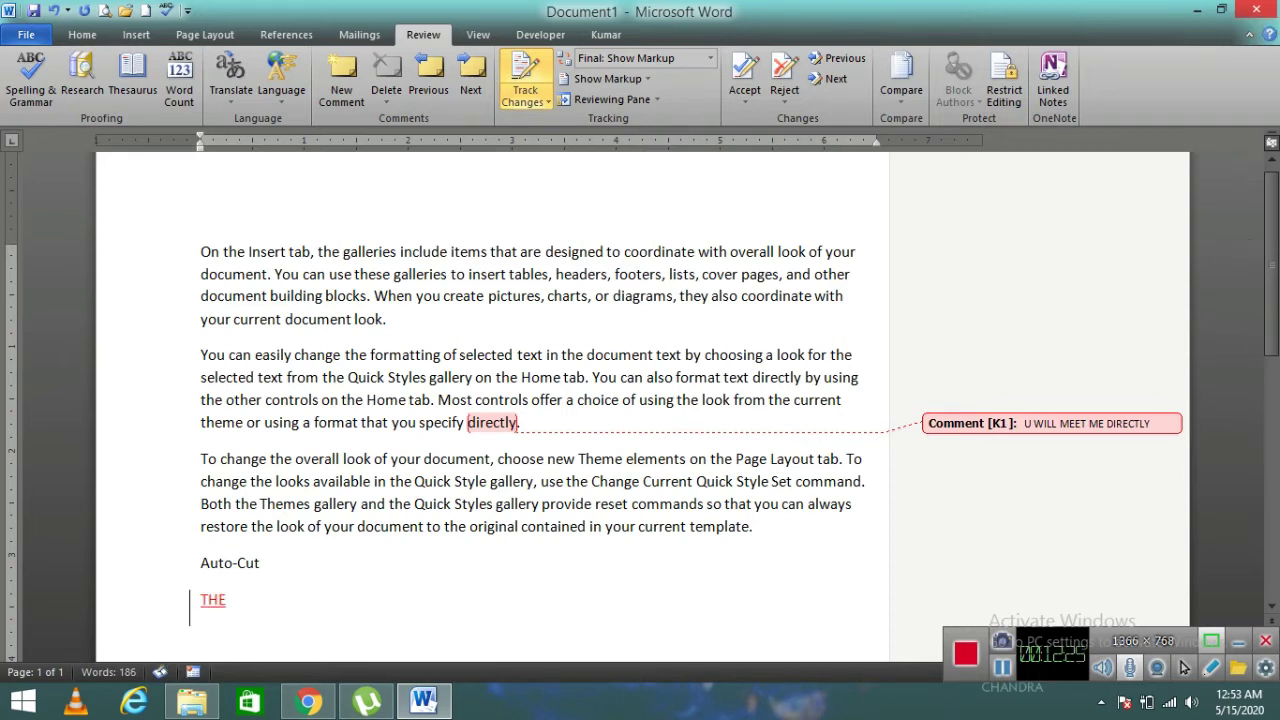
pyautogui.write(' DELHI')
pyautogui.write(' HIGH')
pyautogui.write(' COURT')
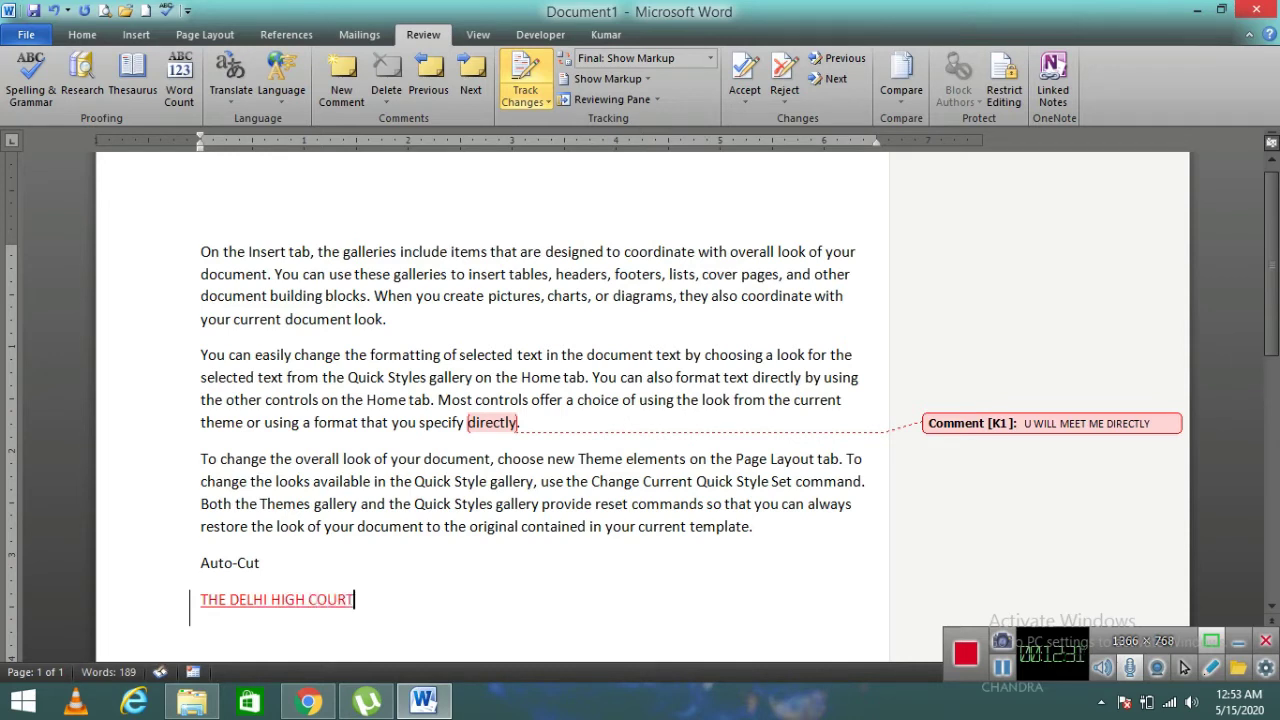
pyautogui.write(' ON WE')
pyautogui.write('DNESDAY STAYED THE NAPA ORDER DIRECTING JOHNSON & JOHNSON TO DEPOSIT')
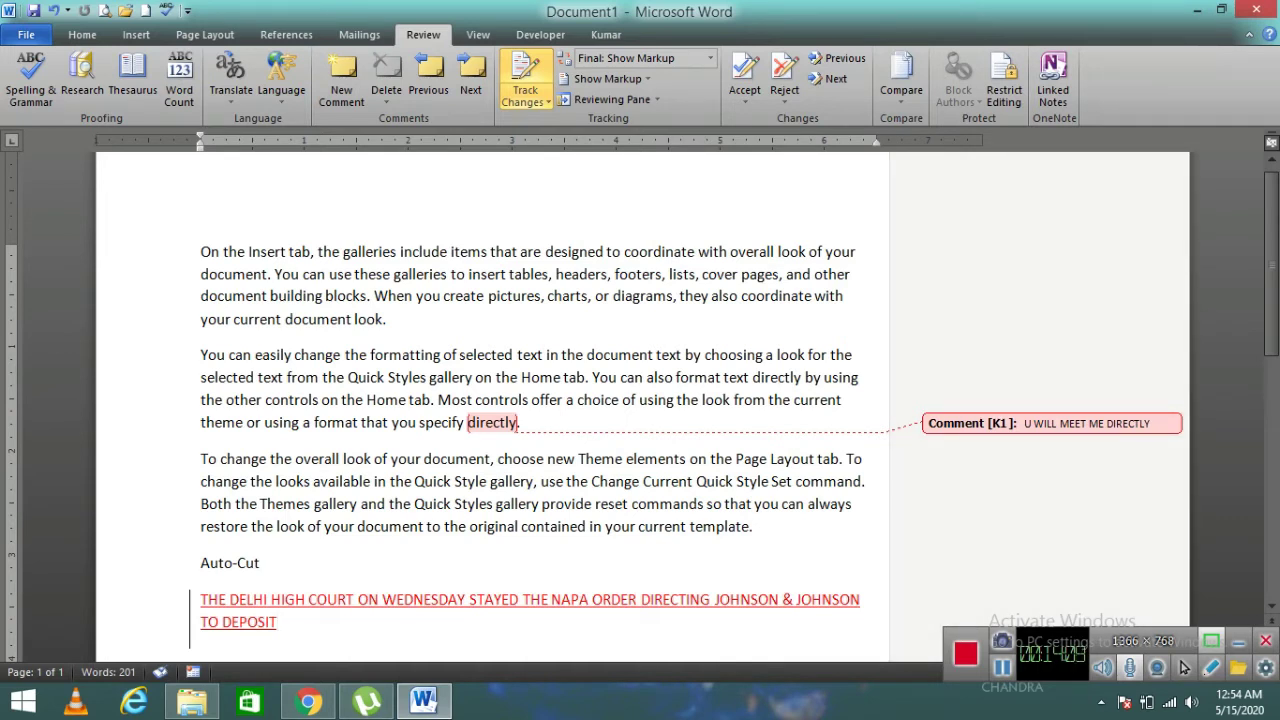
# Accept the Delhi High Court paragraph with Accept and Move to Next, then reselect it for rejection
pyautogui.tripleClick(215, 600)
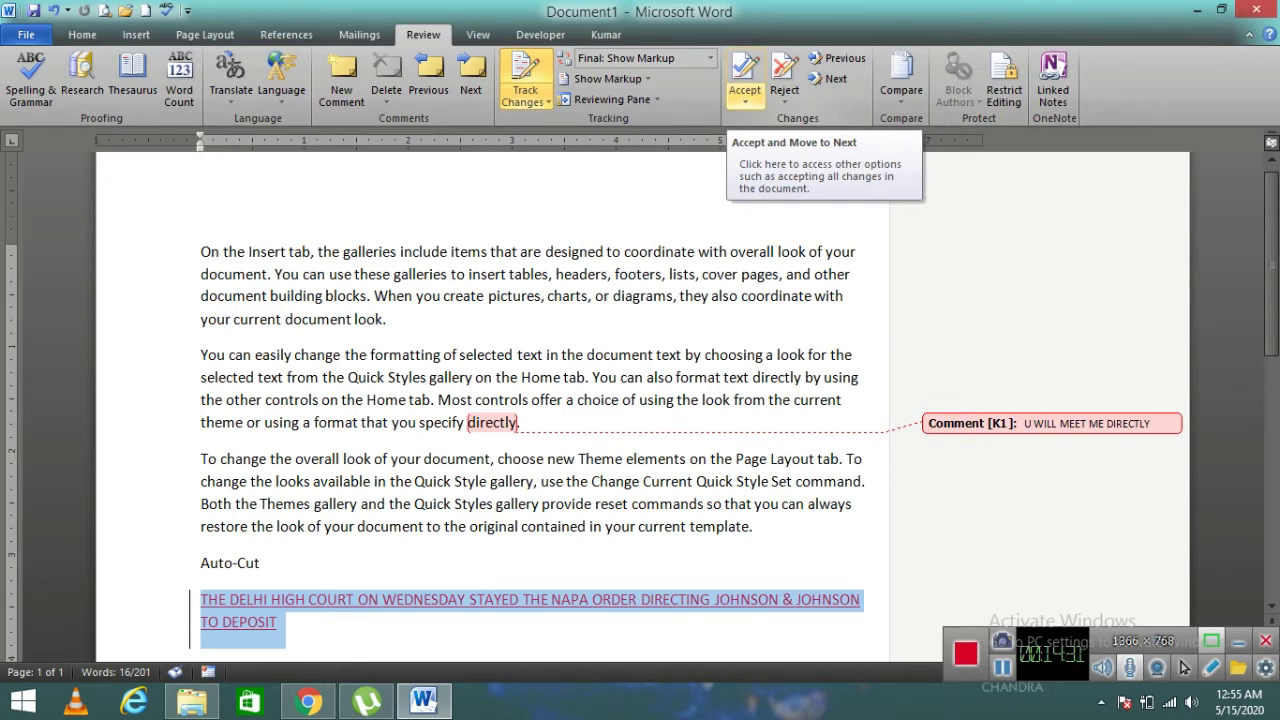
pyautogui.click(745, 95)
pyautogui.click(818, 121)
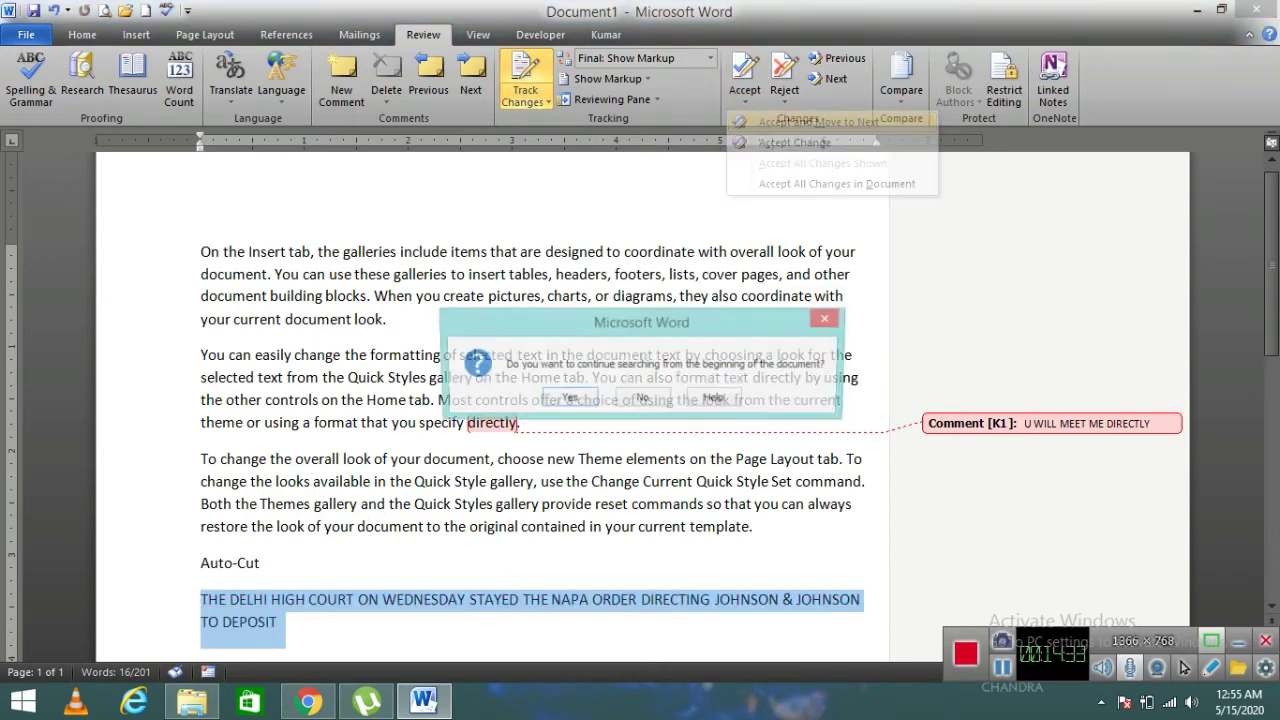
pyautogui.press('Return')
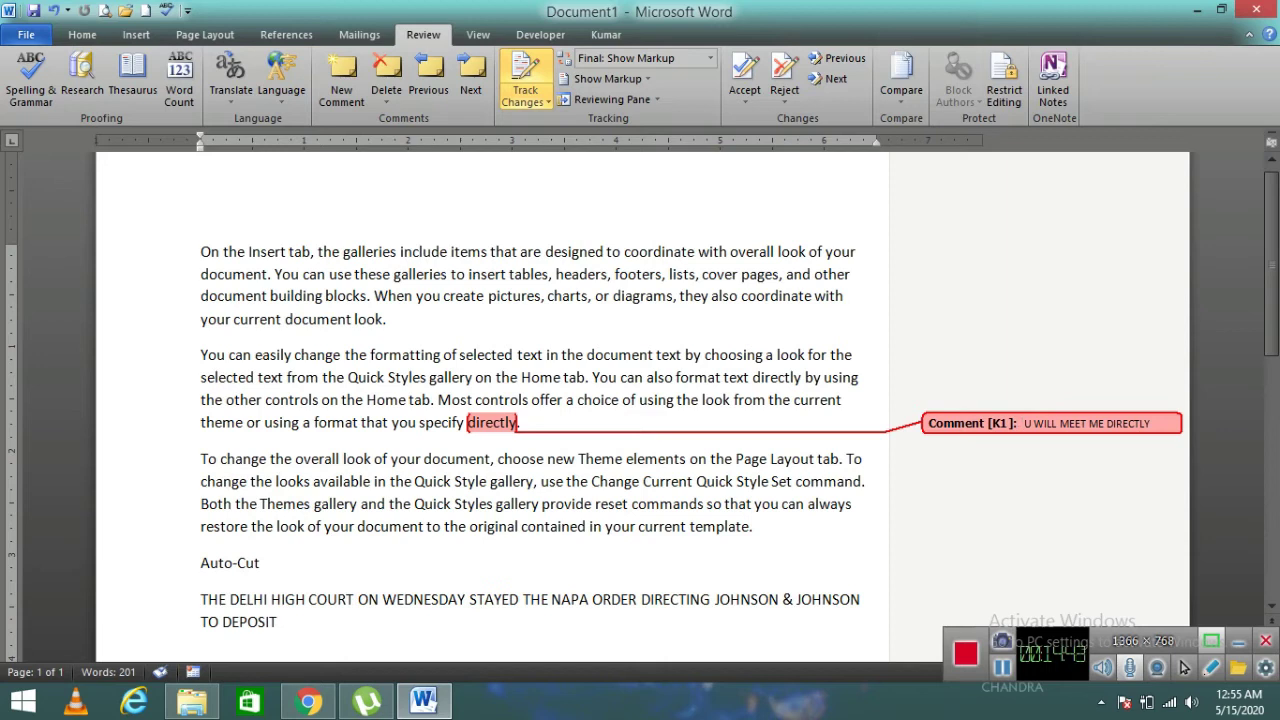
pyautogui.tripleClick(530, 599)
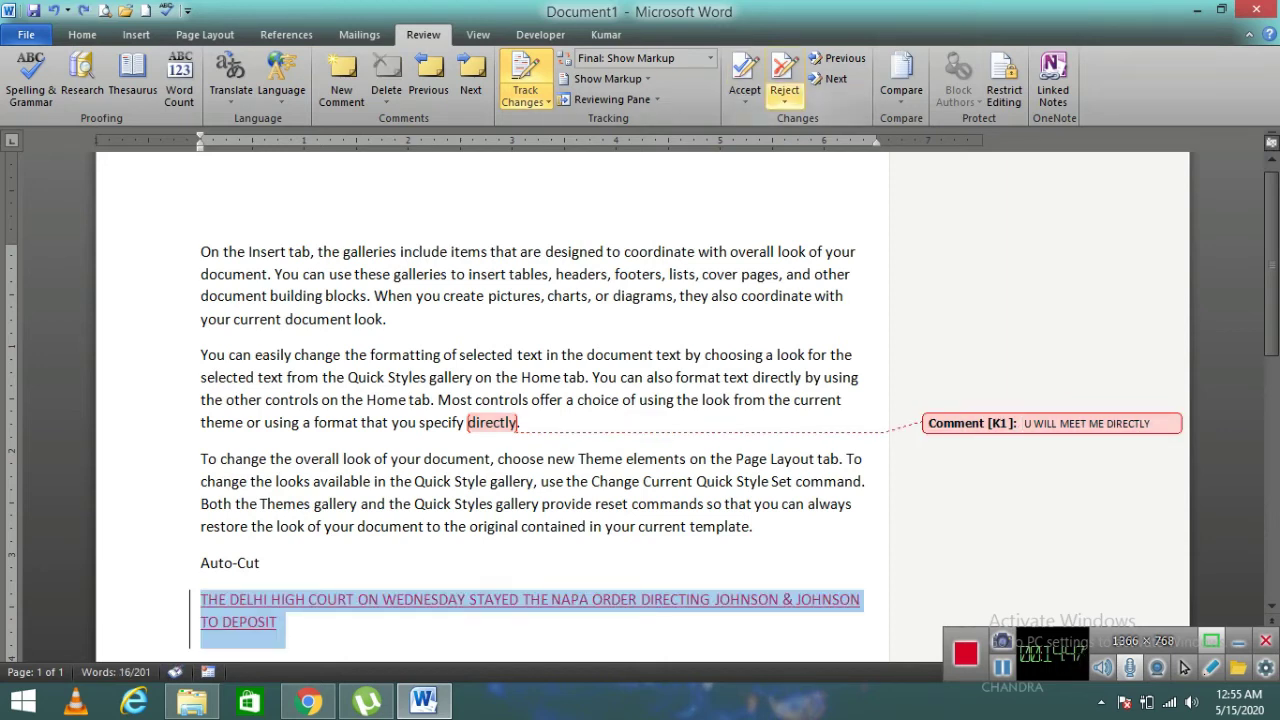
pyautogui.click(784, 95)
# Reject the Delhi High Court insertion and add an empty line below Auto-Cut
pyautogui.click(856, 121)
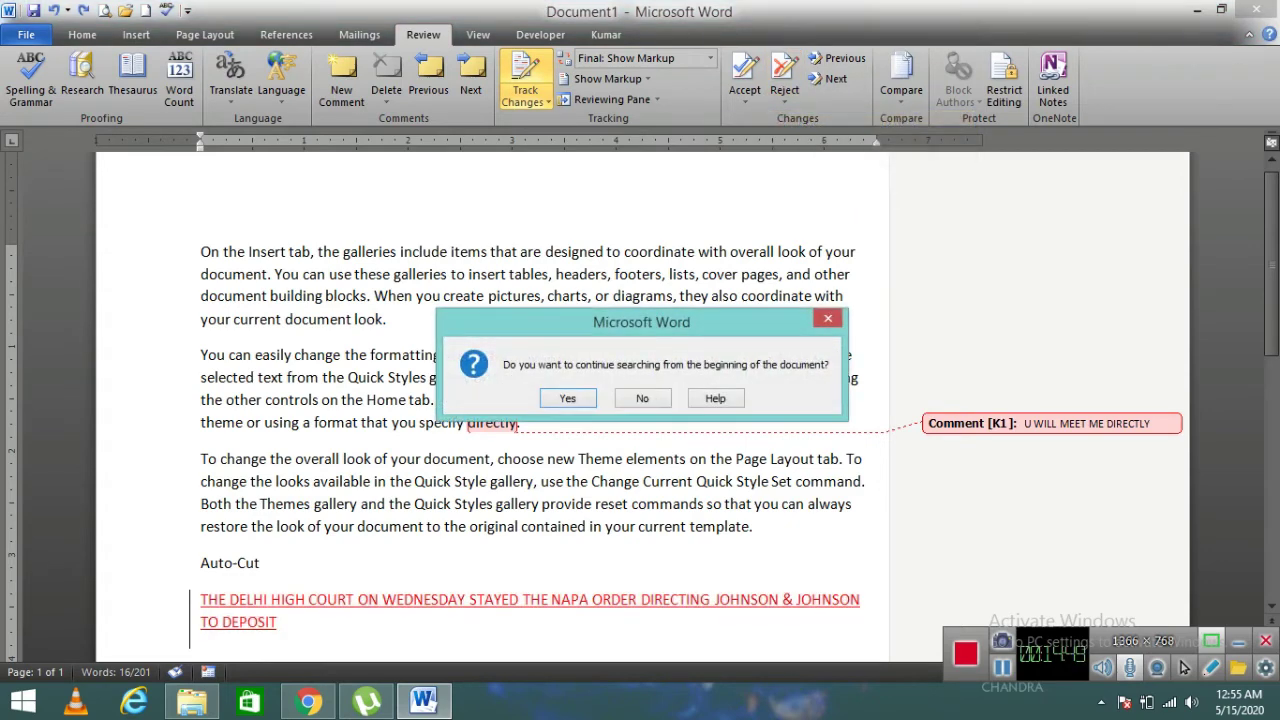
pyautogui.press('Return')
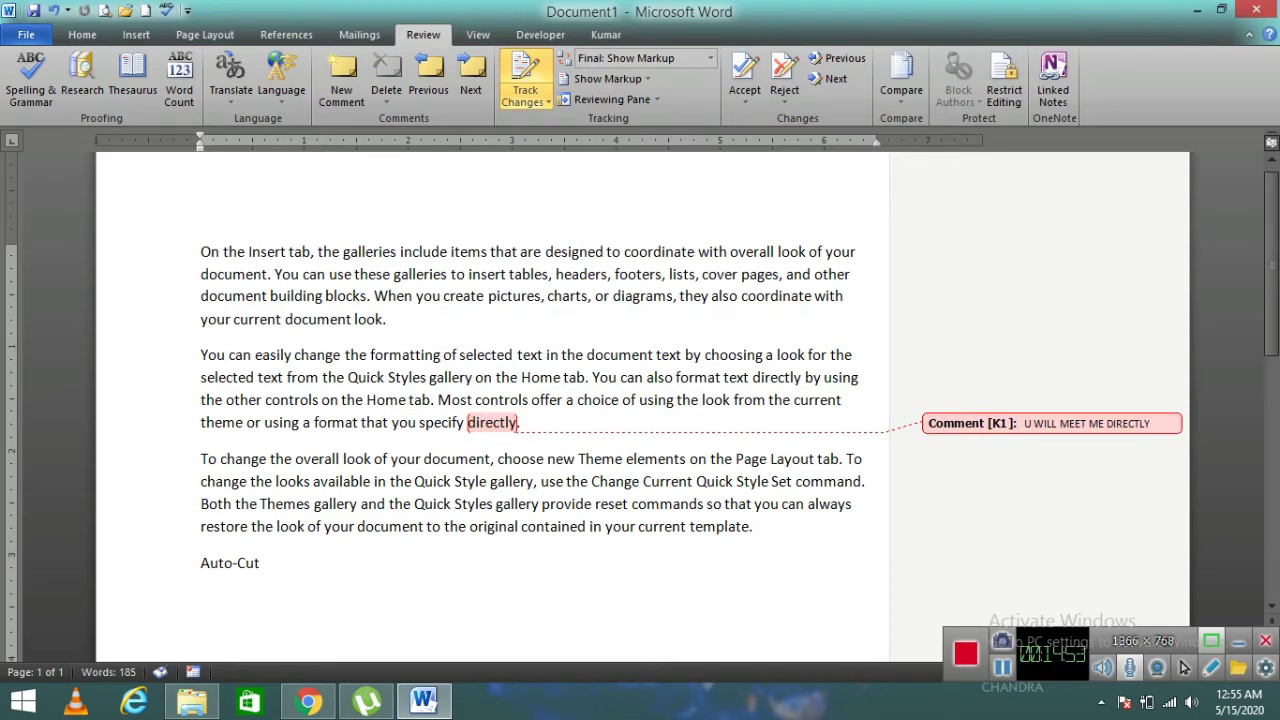
pyautogui.press('Return')
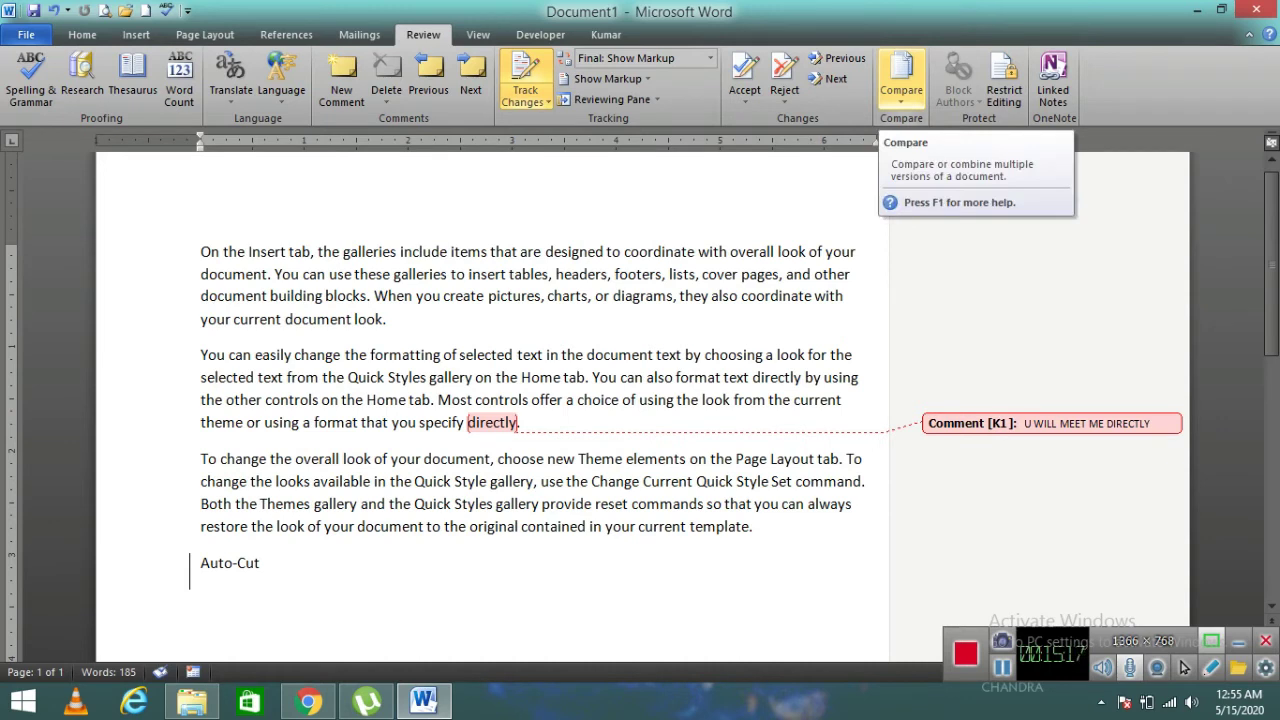
# In Compare Documents, choose '15th march test 2018' from the Desktop folder as the original
pyautogui.click(901, 80)
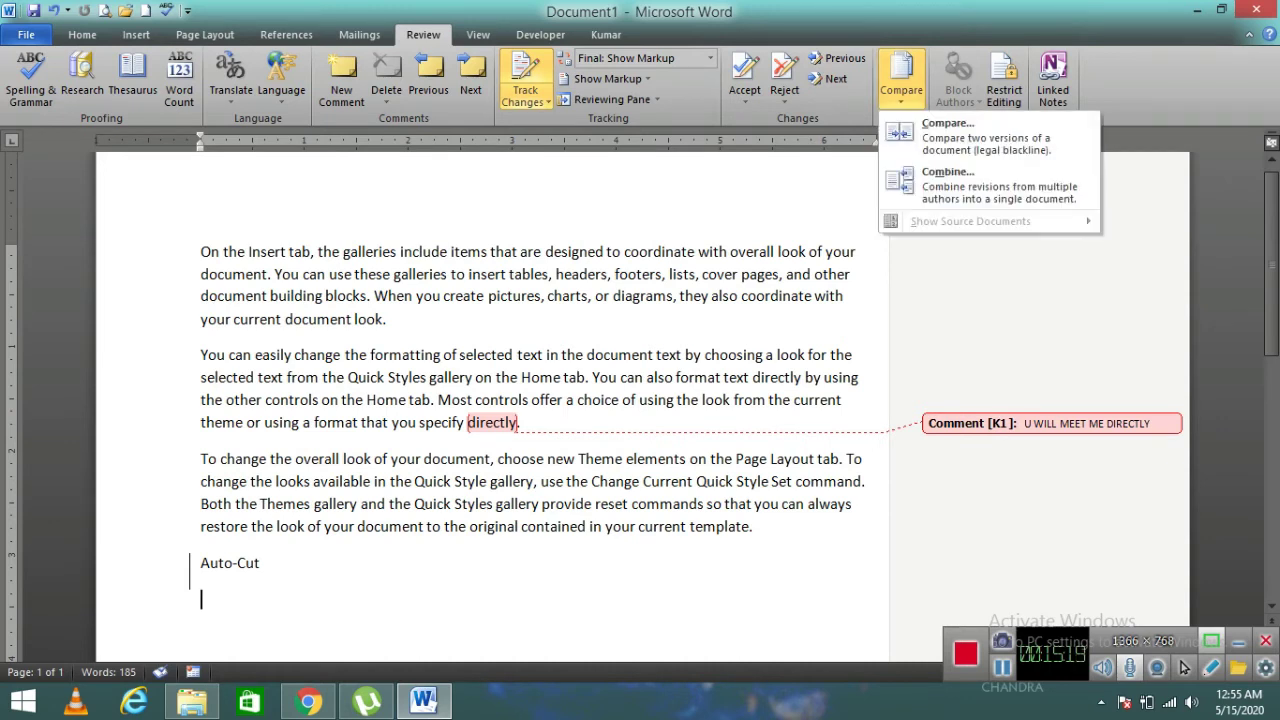
pyautogui.click(947, 130)
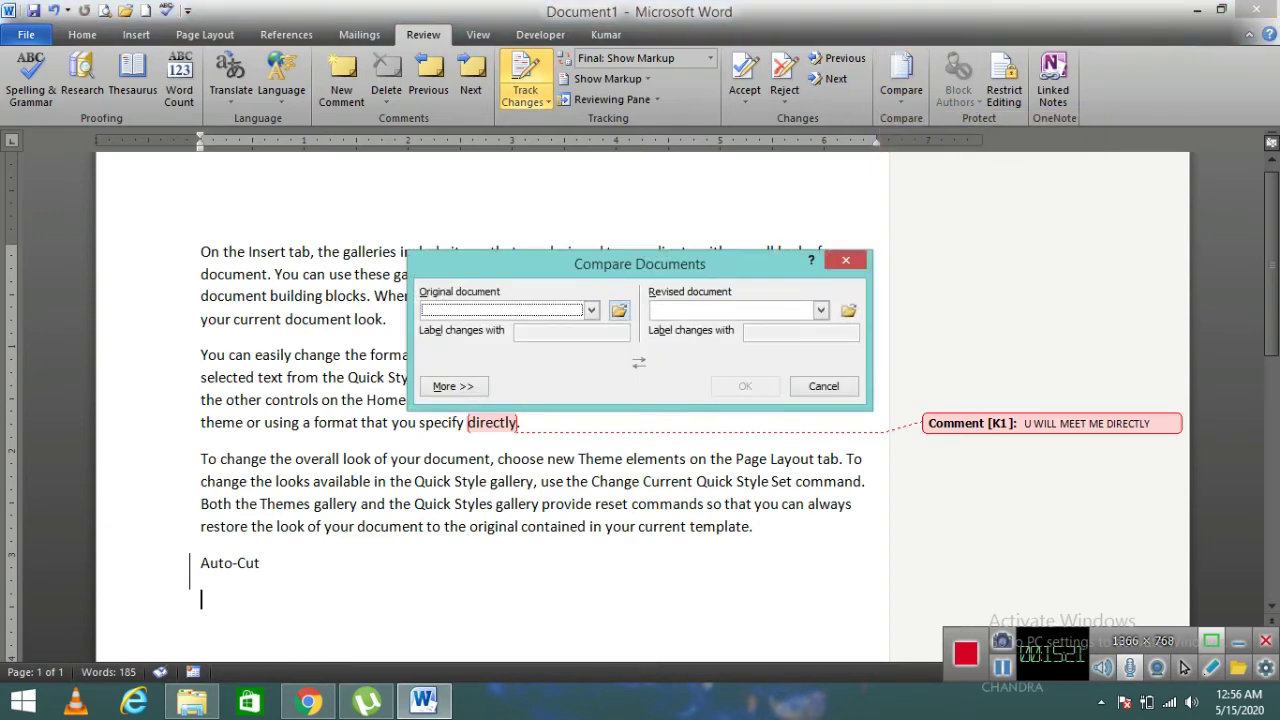
pyautogui.click(619, 310)
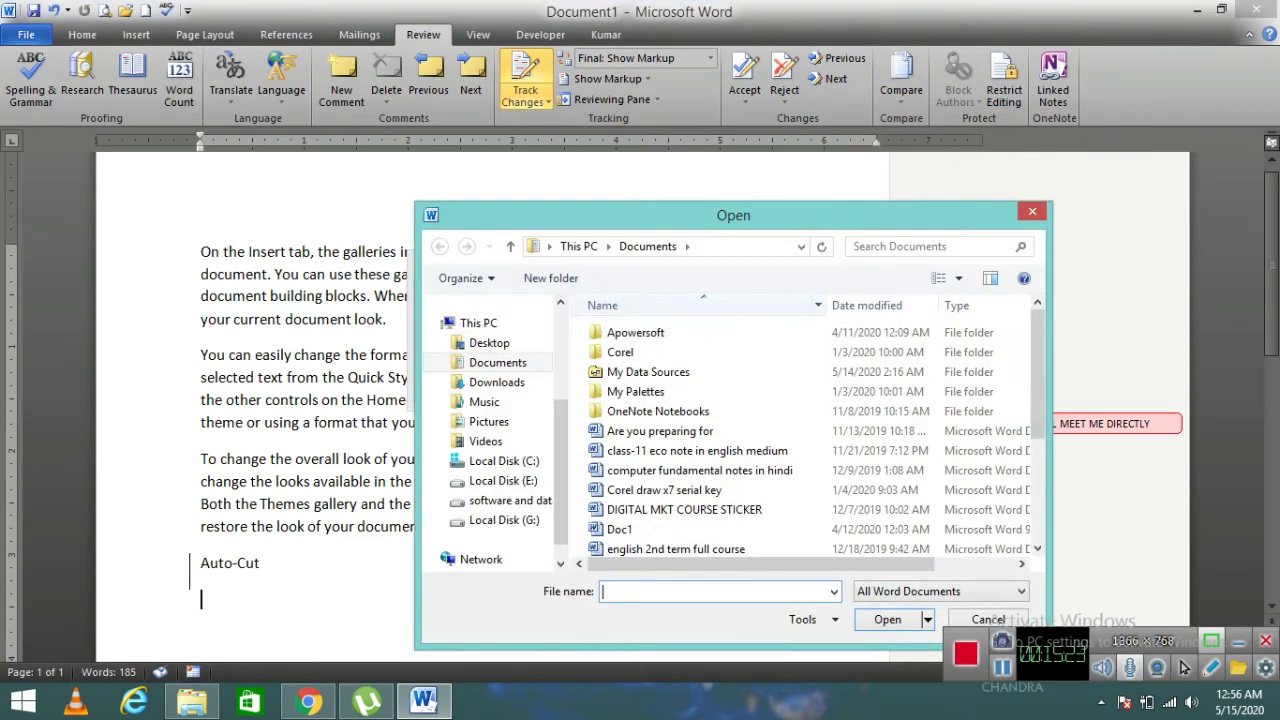
pyautogui.click(489, 343)
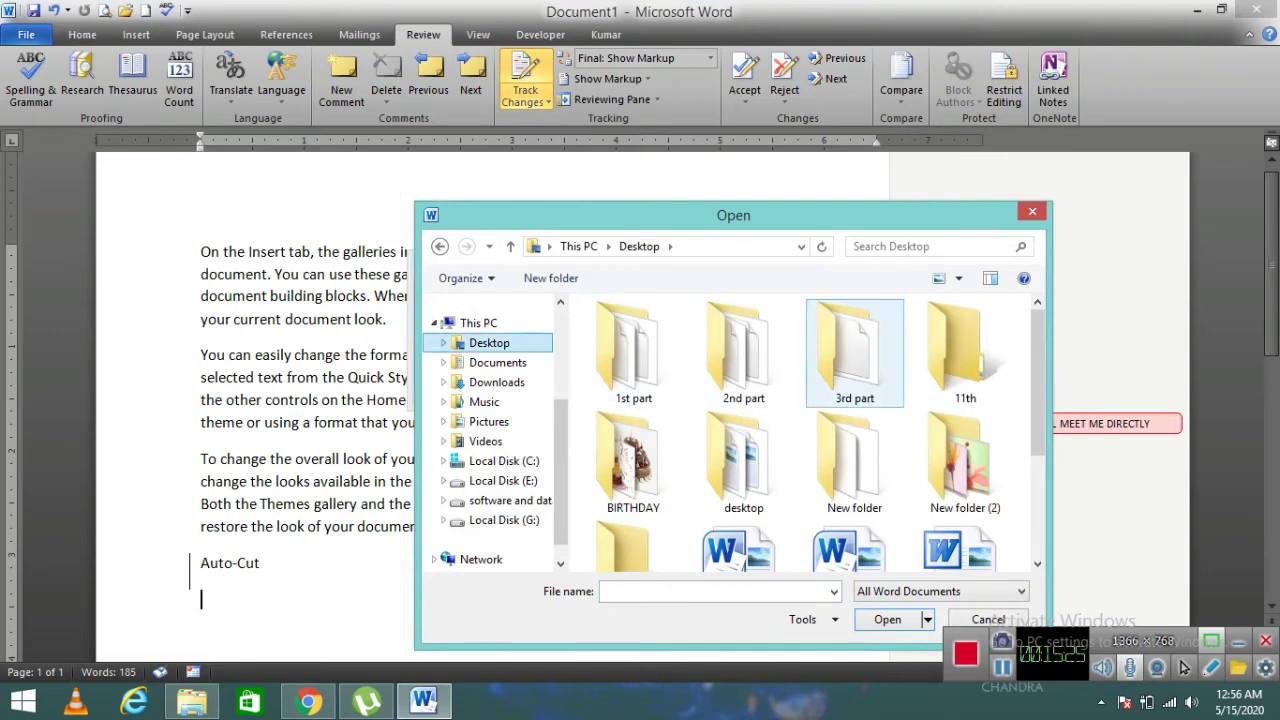
pyautogui.scroll(-1, 744, 440)
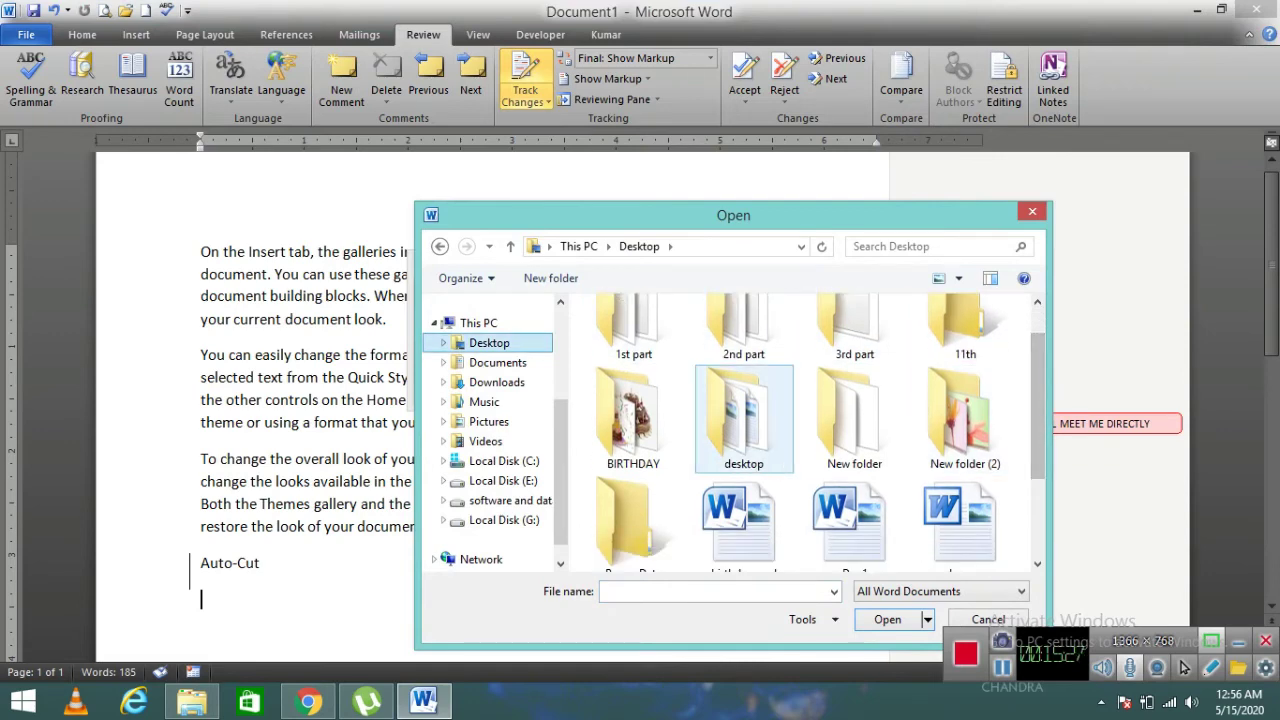
pyautogui.doubleClick(744, 420)
pyautogui.scroll(-1, 840, 370)
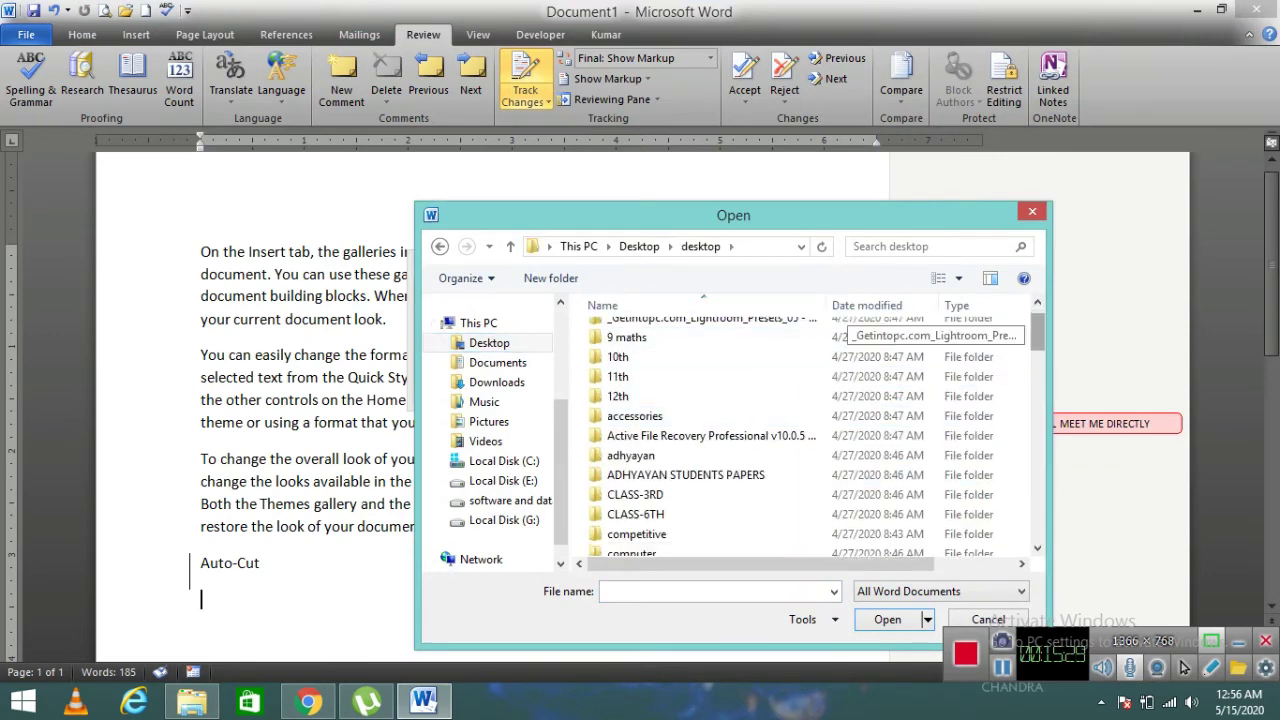
pyautogui.scroll(-3, 840, 370)
pyautogui.scroll(-6, 845, 360)
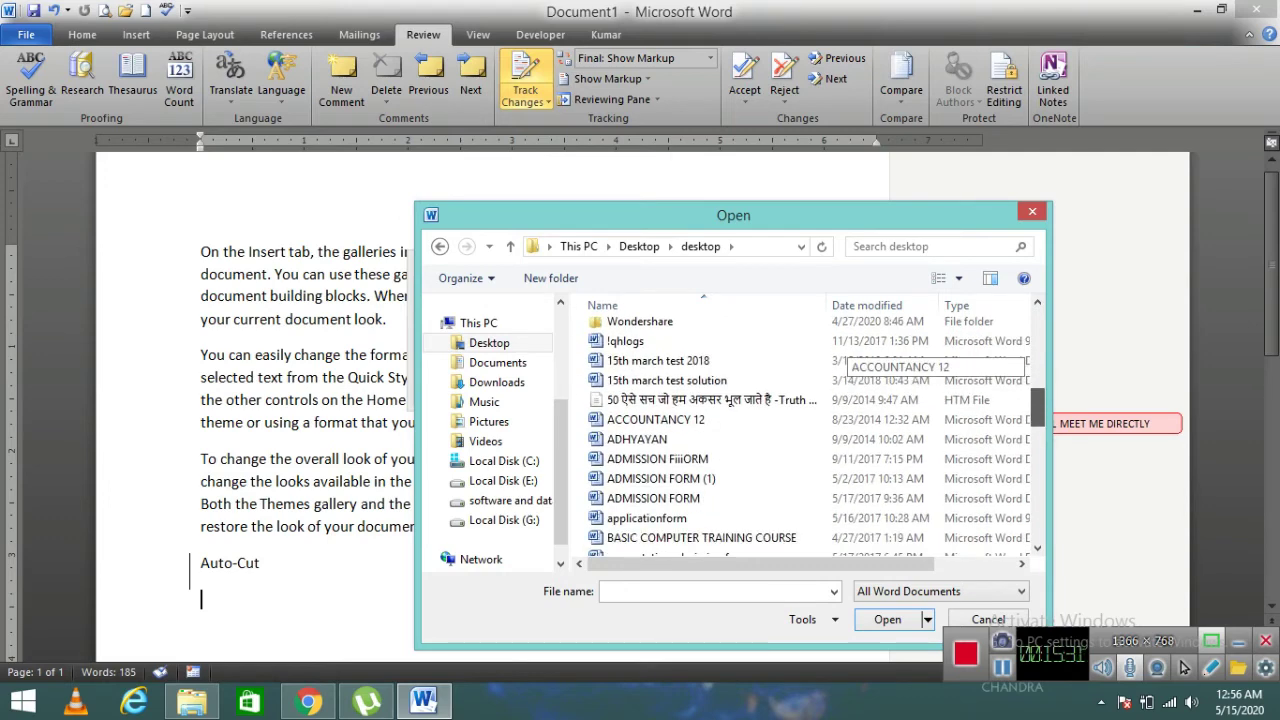
pyautogui.click(658, 360)
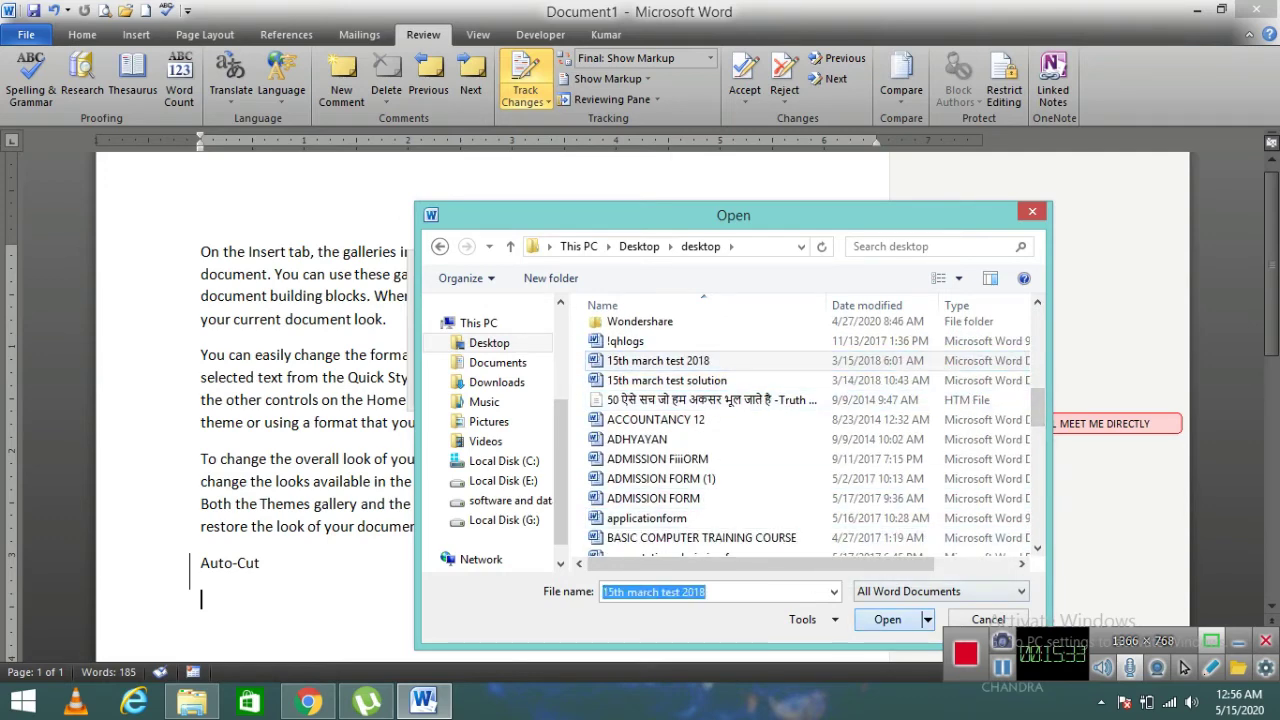
pyautogui.press('Return')
# Choose '15th march test solution' as the revised document
pyautogui.click(848, 310)
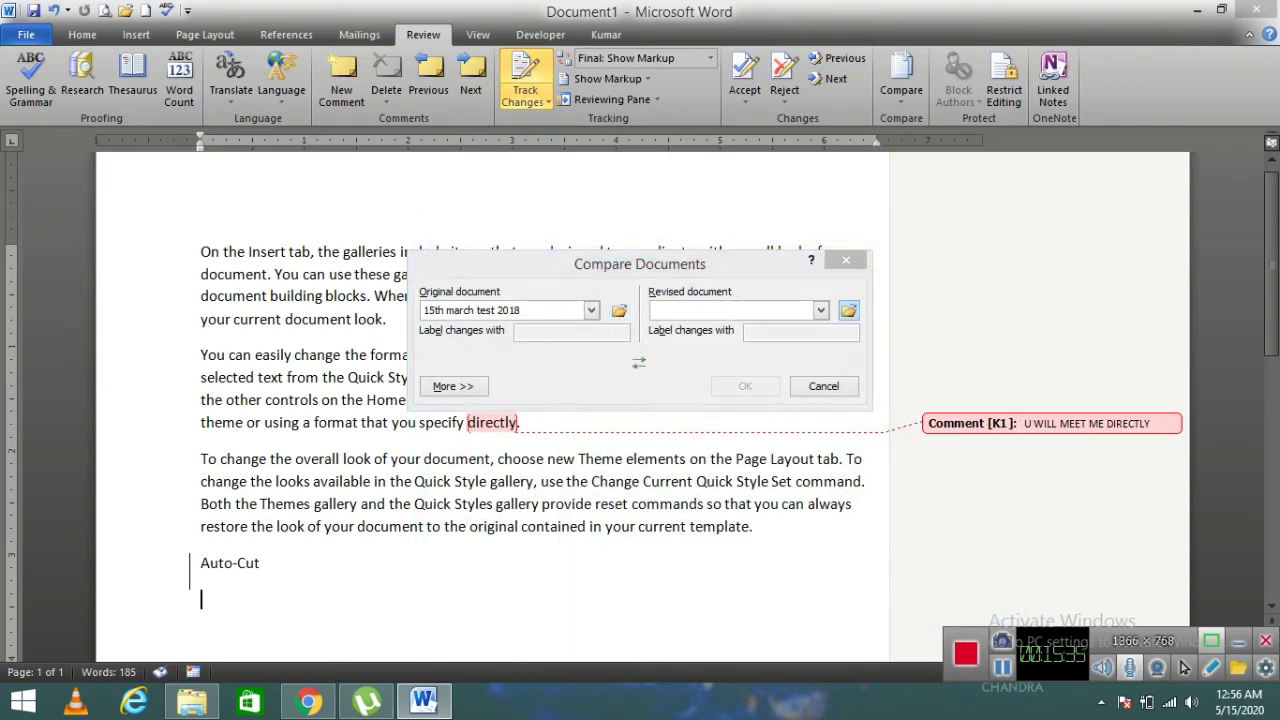
pyautogui.scroll(-3, 700, 424)
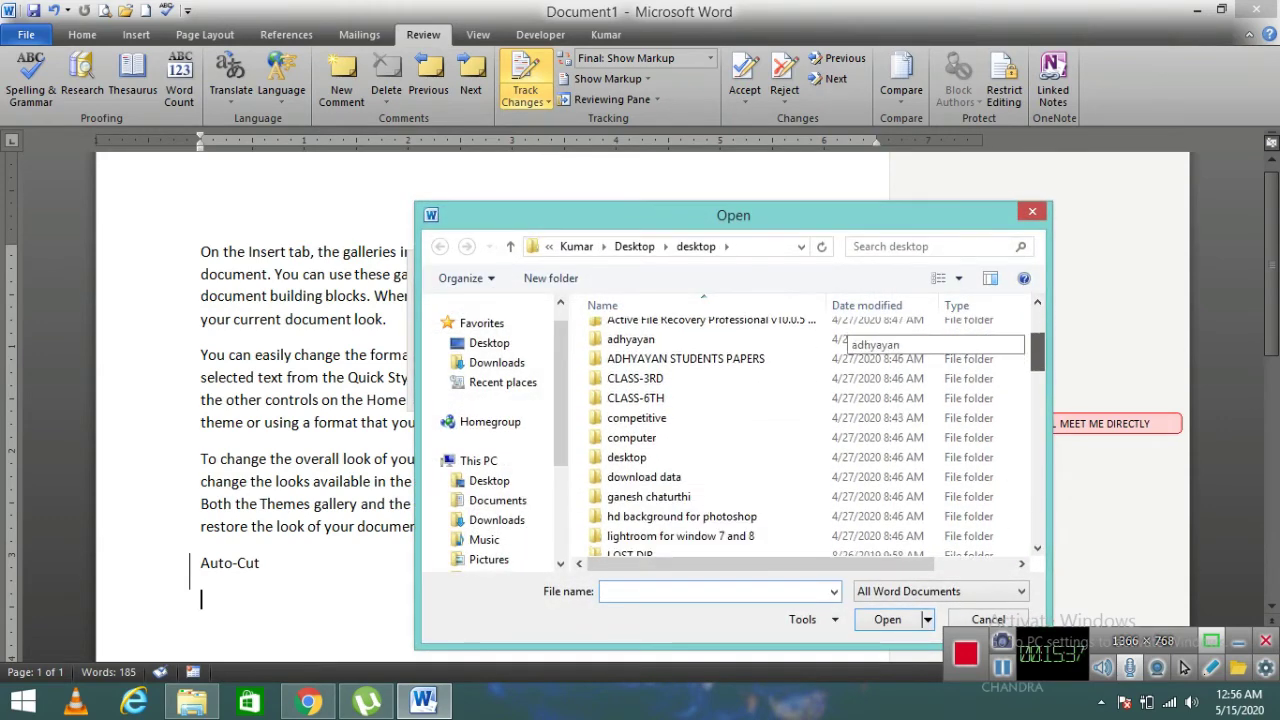
pyautogui.scroll(-3, 700, 424)
pyautogui.scroll(-3, 700, 424)
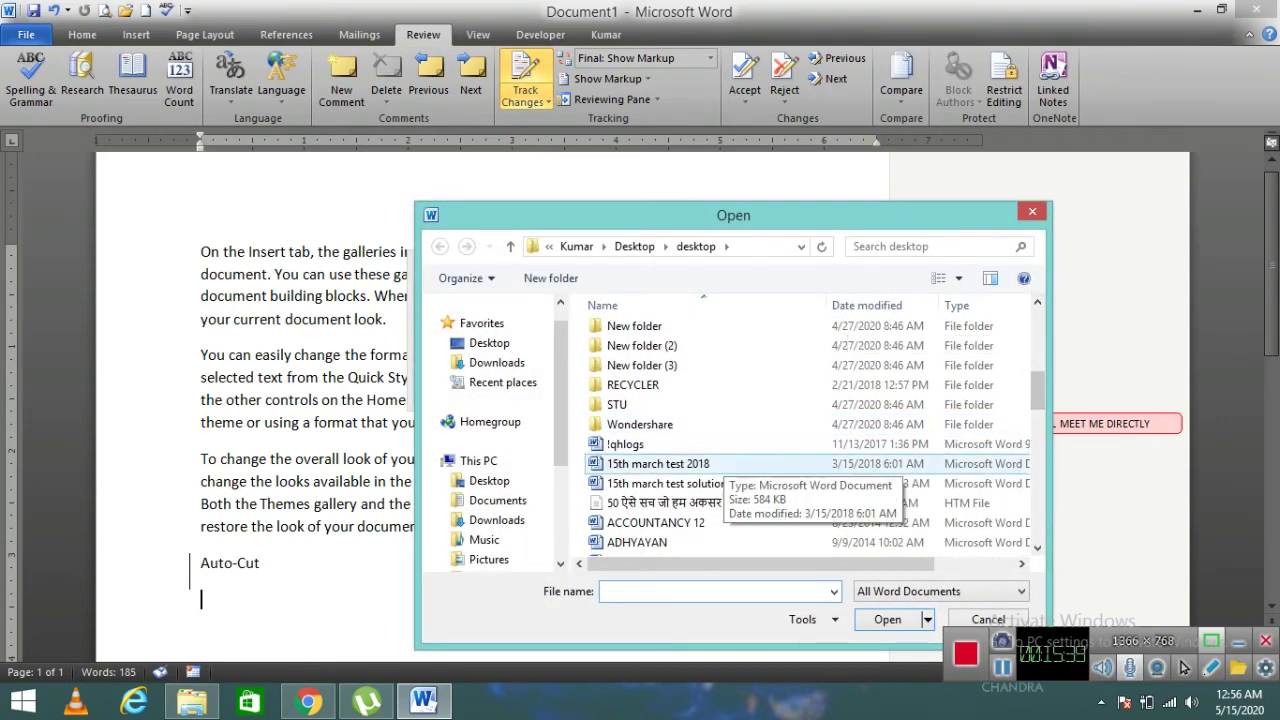
pyautogui.click(665, 483)
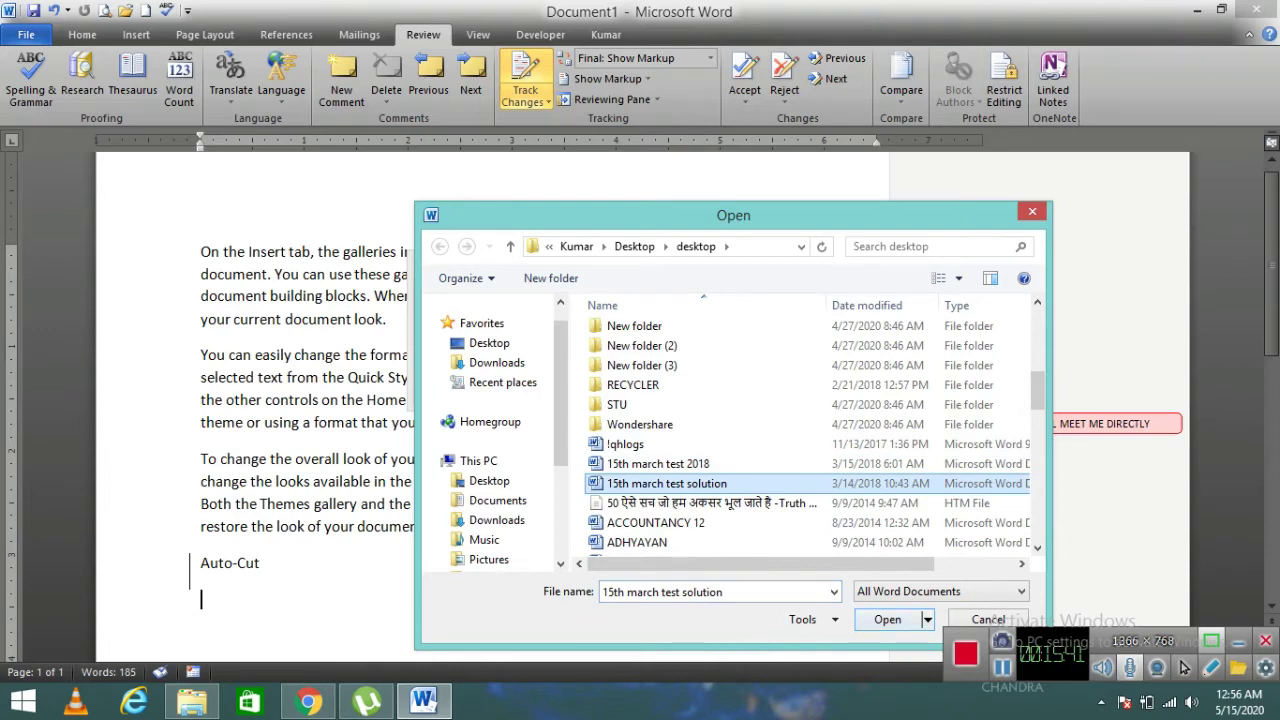
pyautogui.press('Return')
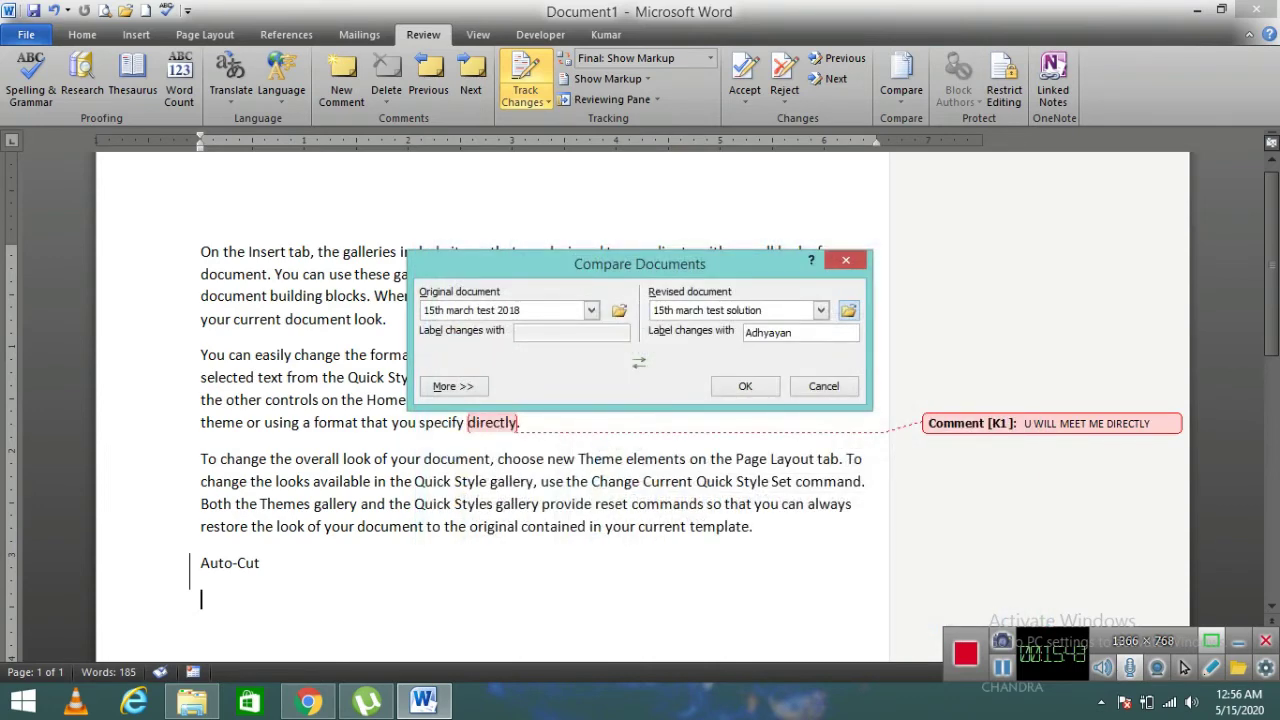
# Run the comparison and scroll through the resulting Document2 to review the marked changes
pyautogui.press('Return')
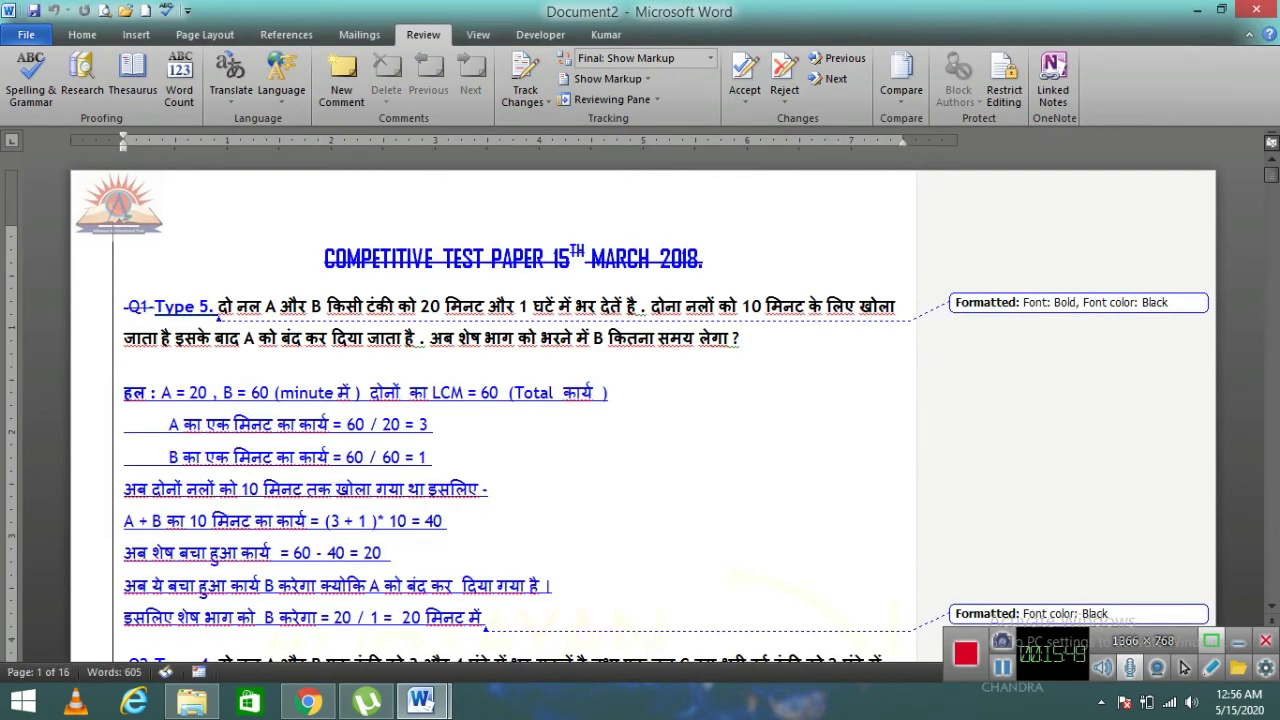
pyautogui.scroll(-4, 500, 400)
pyautogui.scroll(-4, 500, 400)
pyautogui.scroll(-3, 640, 400)
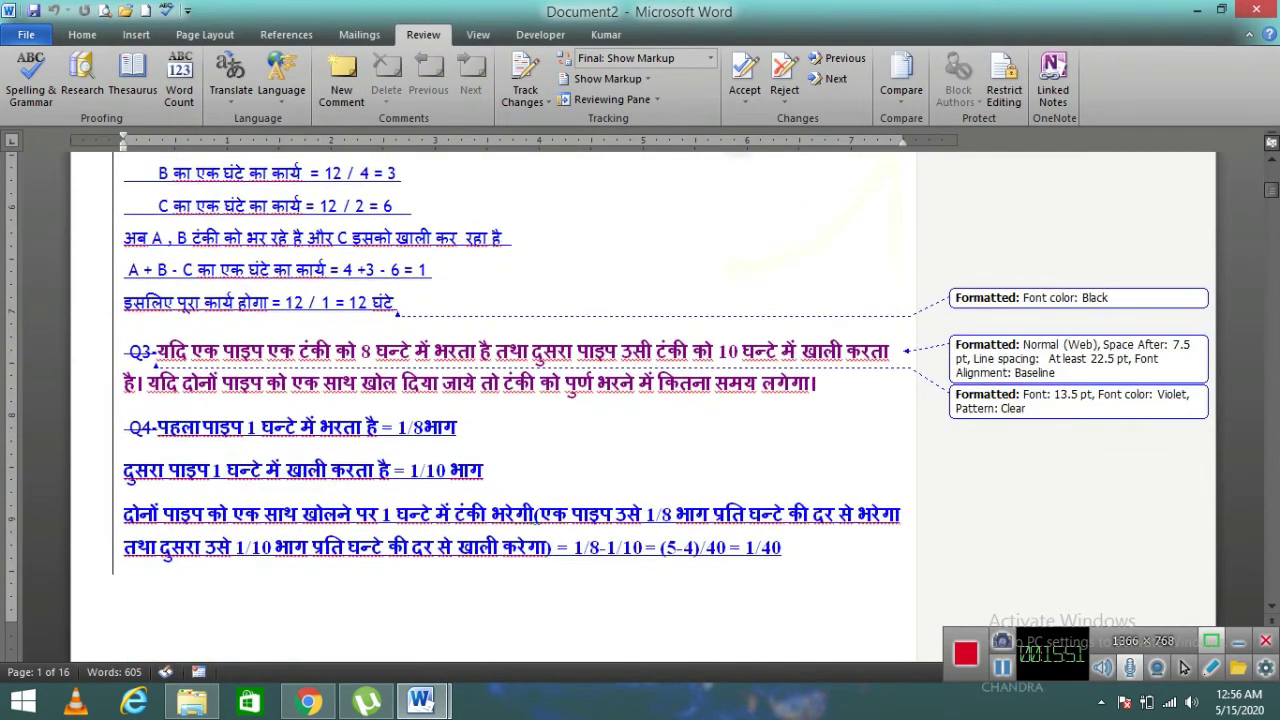
pyautogui.scroll(-8, 640, 400)
pyautogui.scroll(-5, 640, 400)
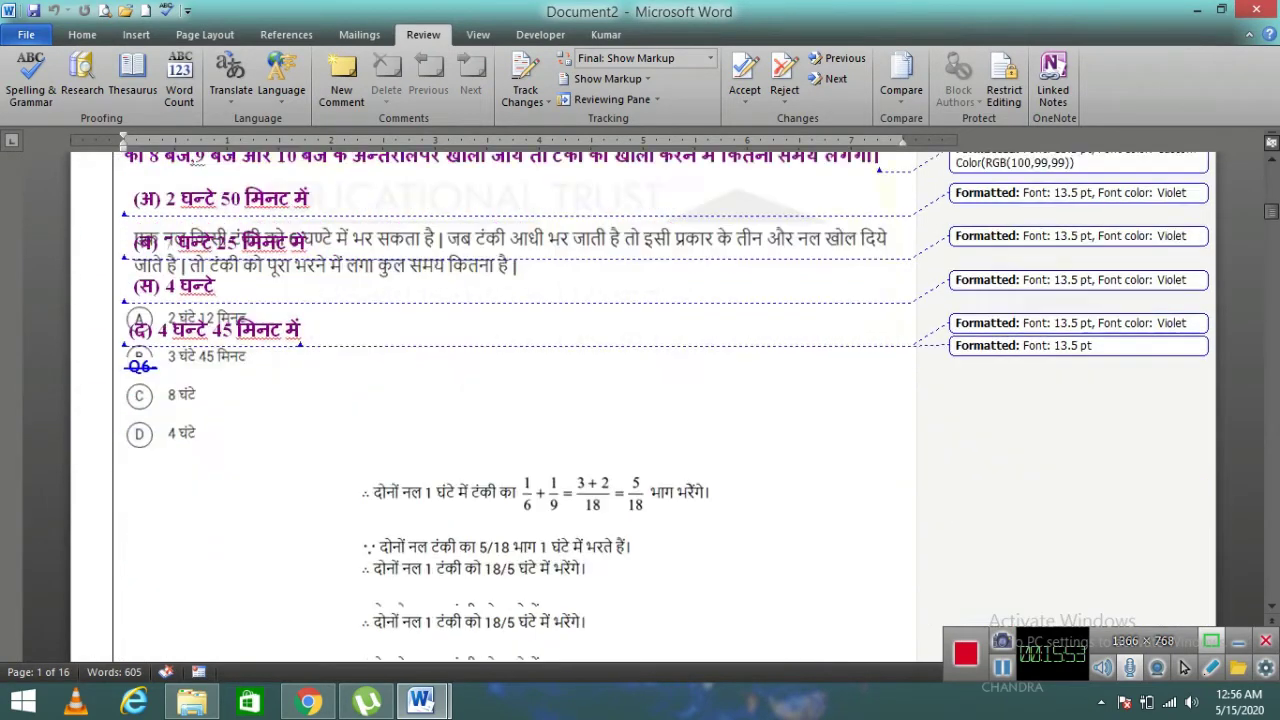
pyautogui.scroll(-5, 640, 400)
pyautogui.scroll(-5, 640, 400)
pyautogui.scroll(-5, 640, 400)
pyautogui.scroll(-5, 640, 400)
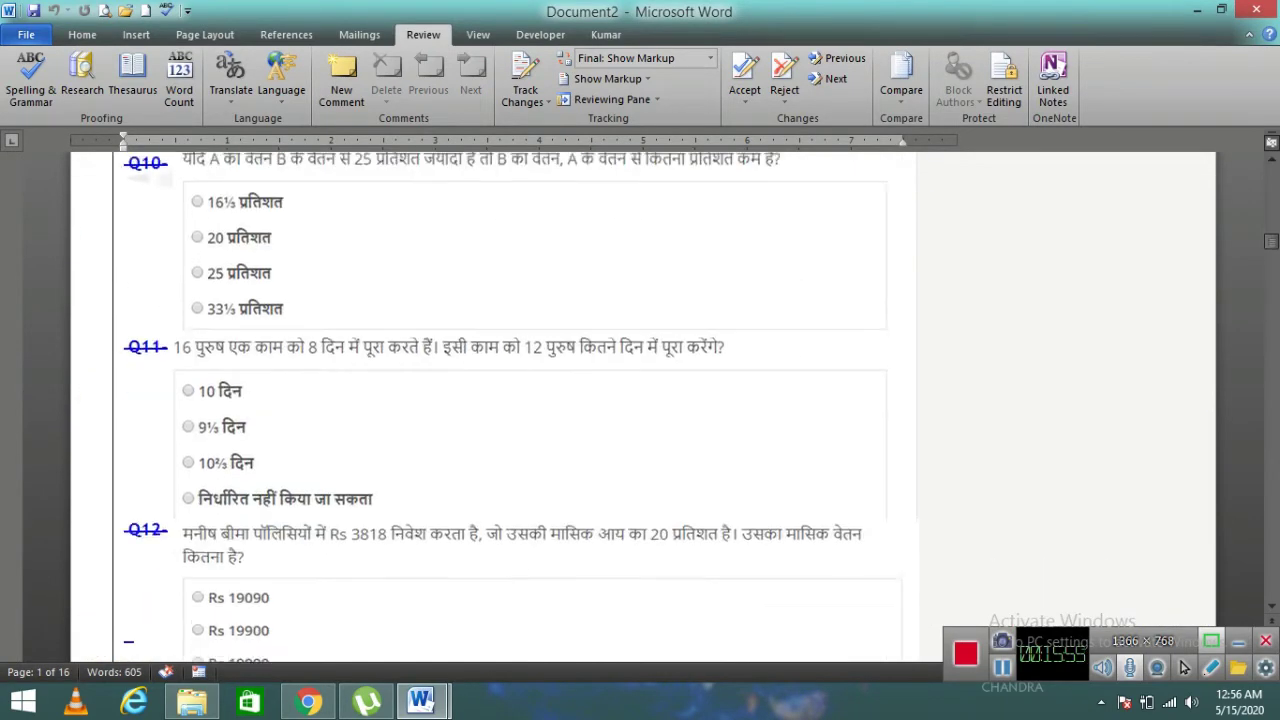
pyautogui.scroll(-5, 640, 400)
pyautogui.scroll(-2, 640, 400)
pyautogui.scroll(-5, 640, 400)
pyautogui.scroll(-5, 640, 400)
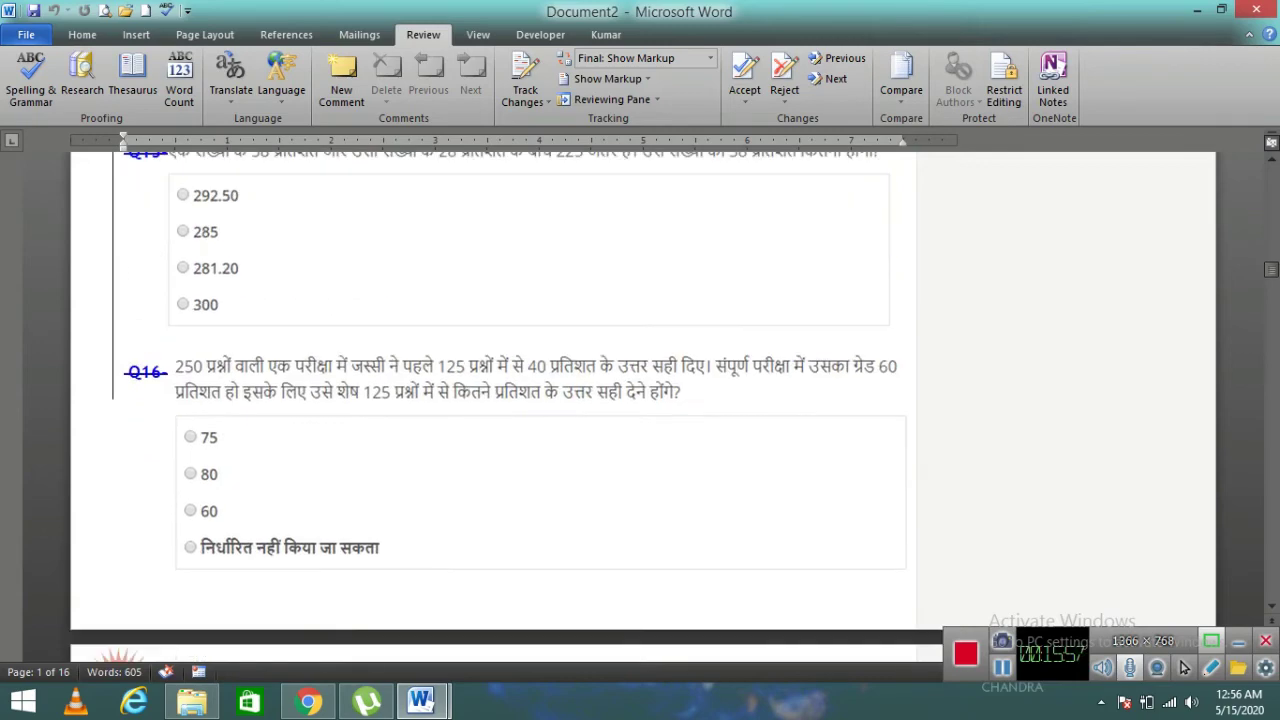
pyautogui.scroll(6, 640, 400)
pyautogui.scroll(7, 640, 400)
pyautogui.scroll(7, 640, 400)
pyautogui.scroll(7, 640, 400)
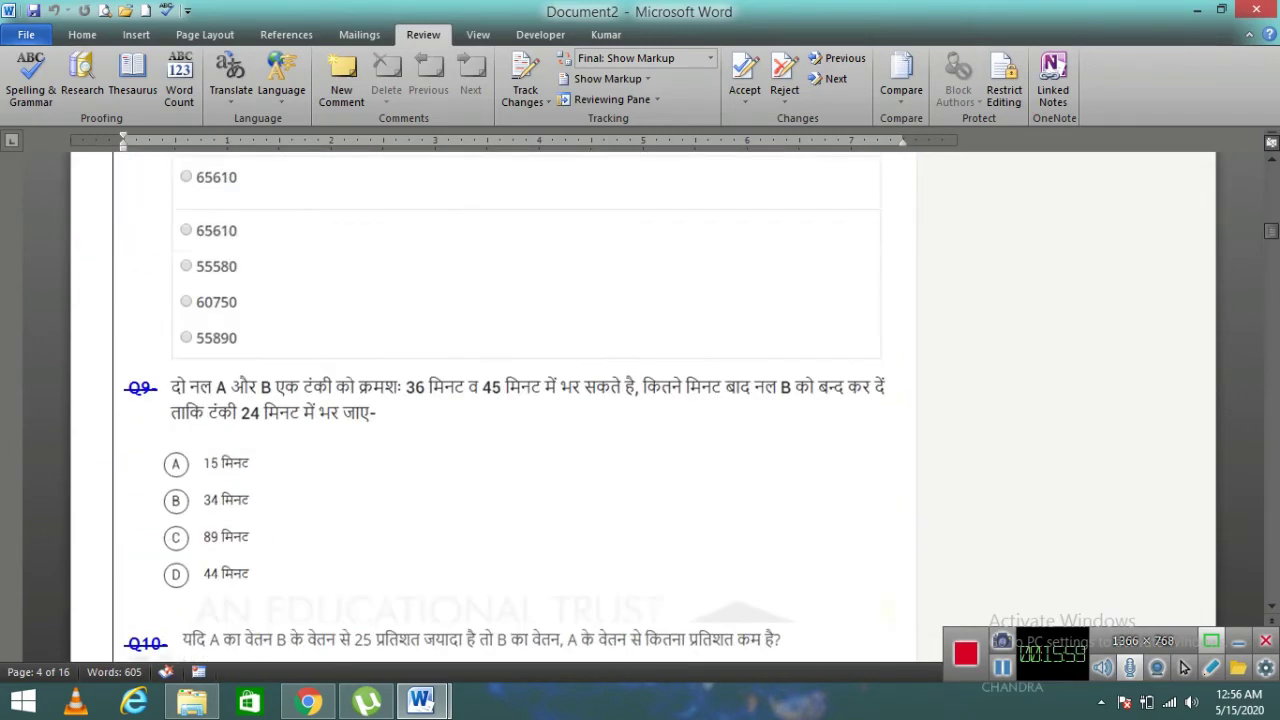
pyautogui.scroll(6, 640, 400)
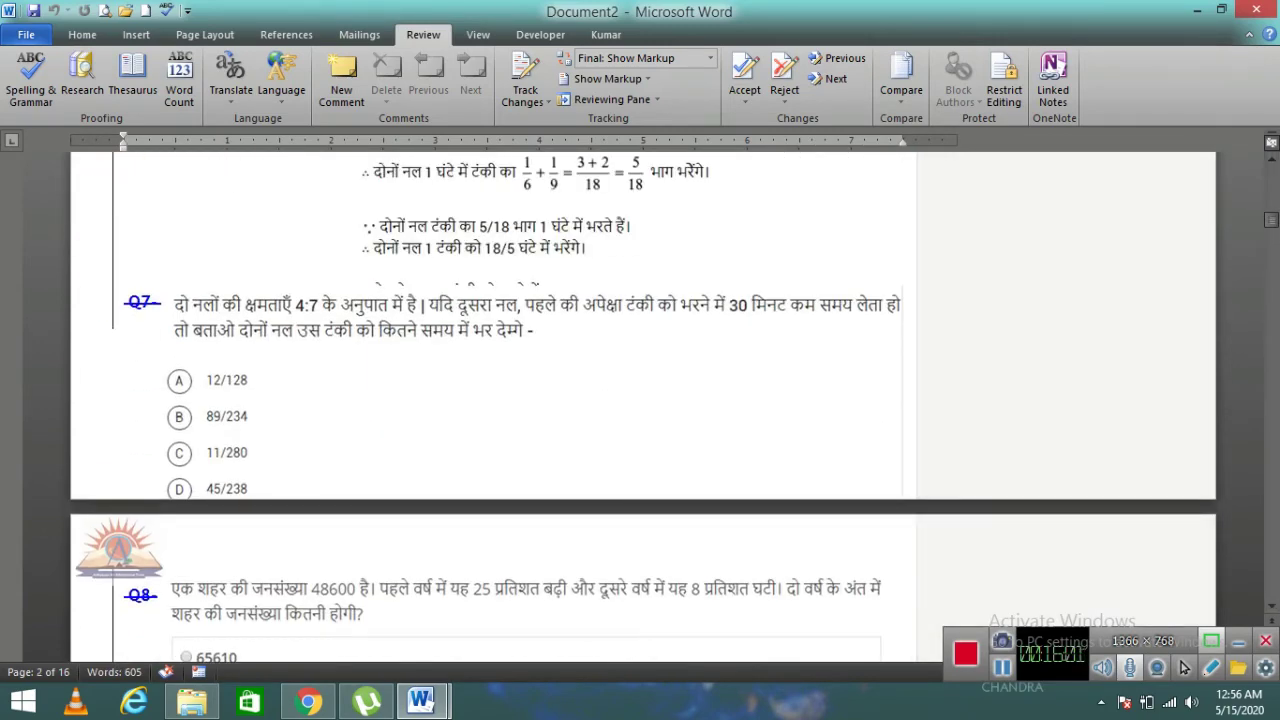
pyautogui.moveTo(1271, 219); pyautogui.dragTo(1271, 174)
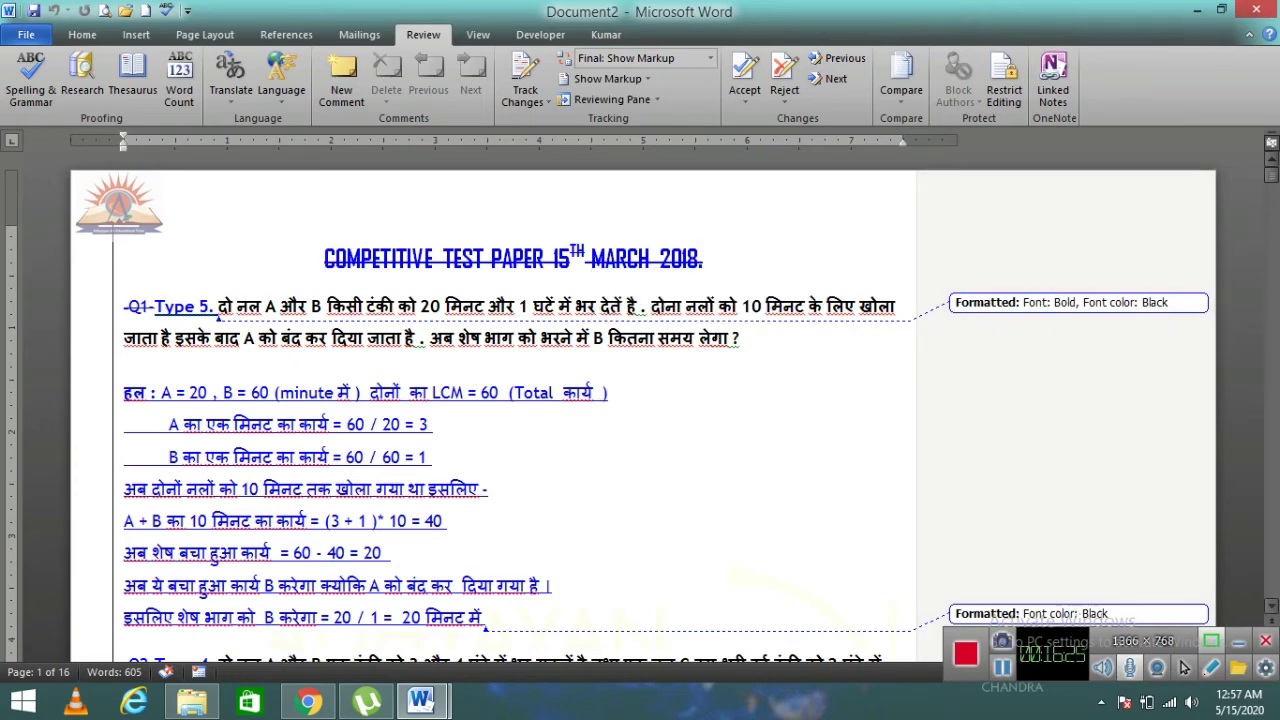
pyautogui.moveTo(1272, 157); pyautogui.dragTo(1272, 178)
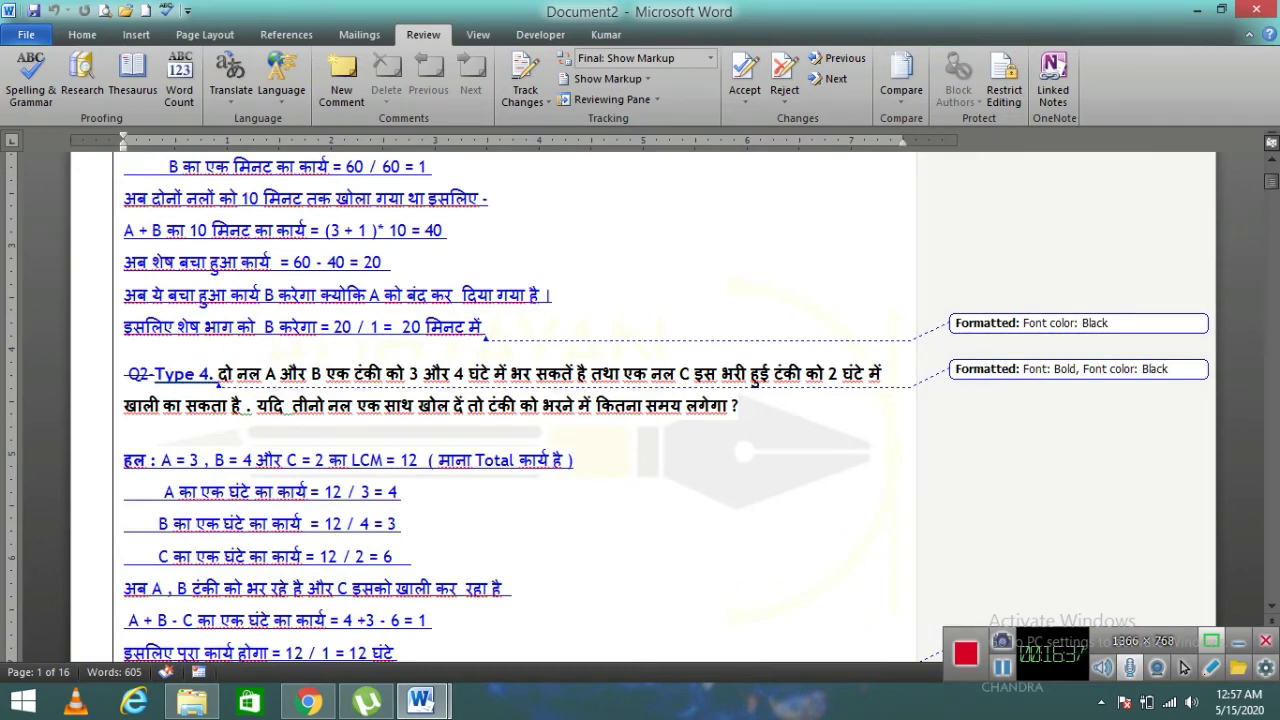
pyautogui.scroll(-5, 490, 400)
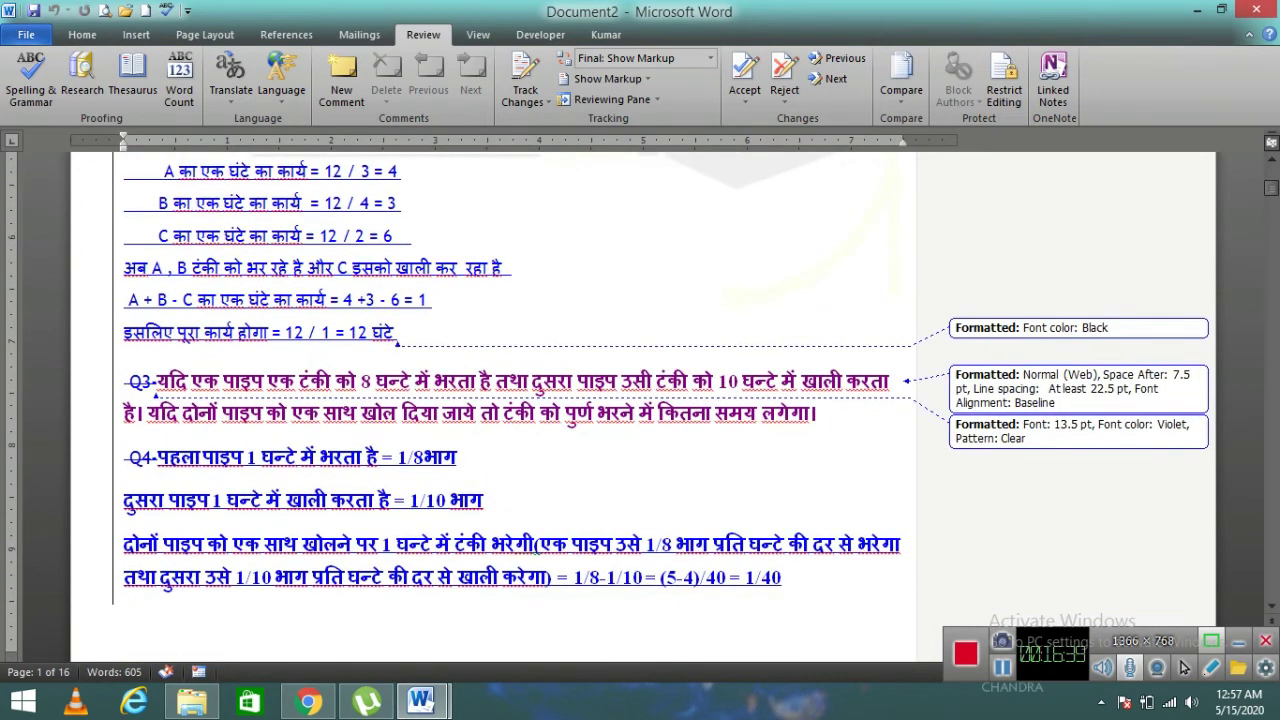
pyautogui.scroll(-3, 490, 400)
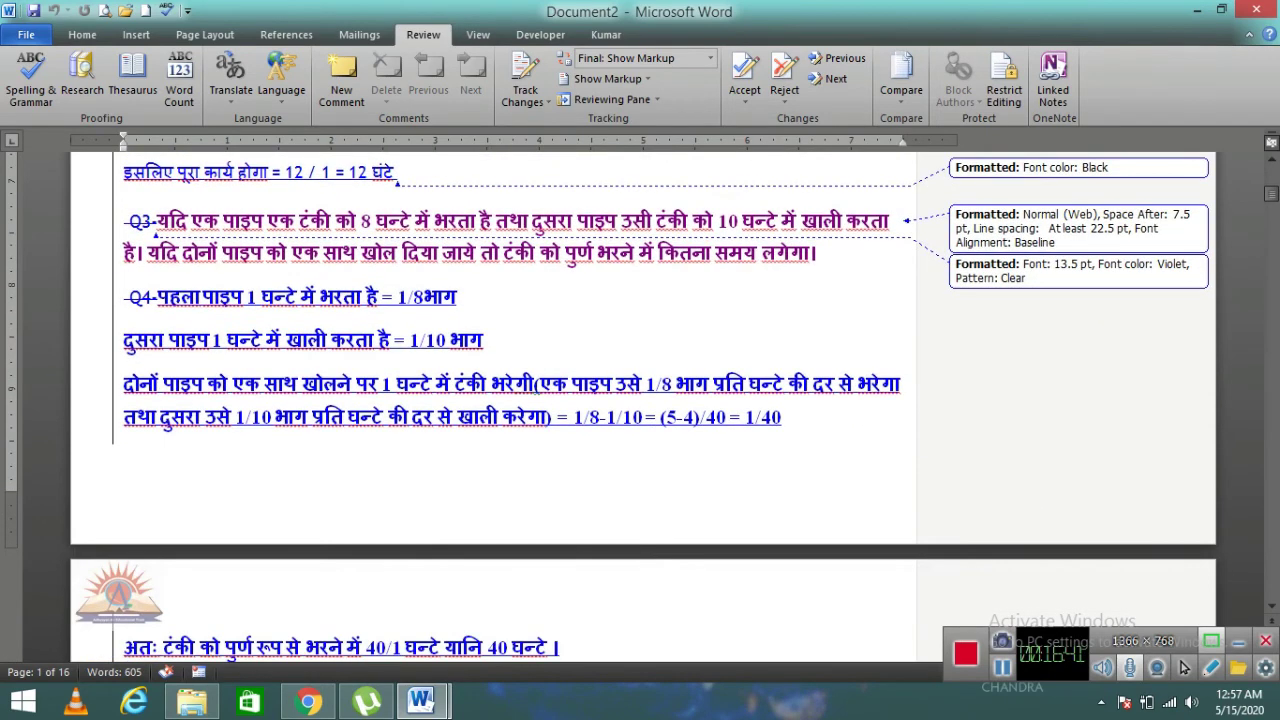
pyautogui.scroll(-4, 490, 400)
pyautogui.scroll(-2, 490, 400)
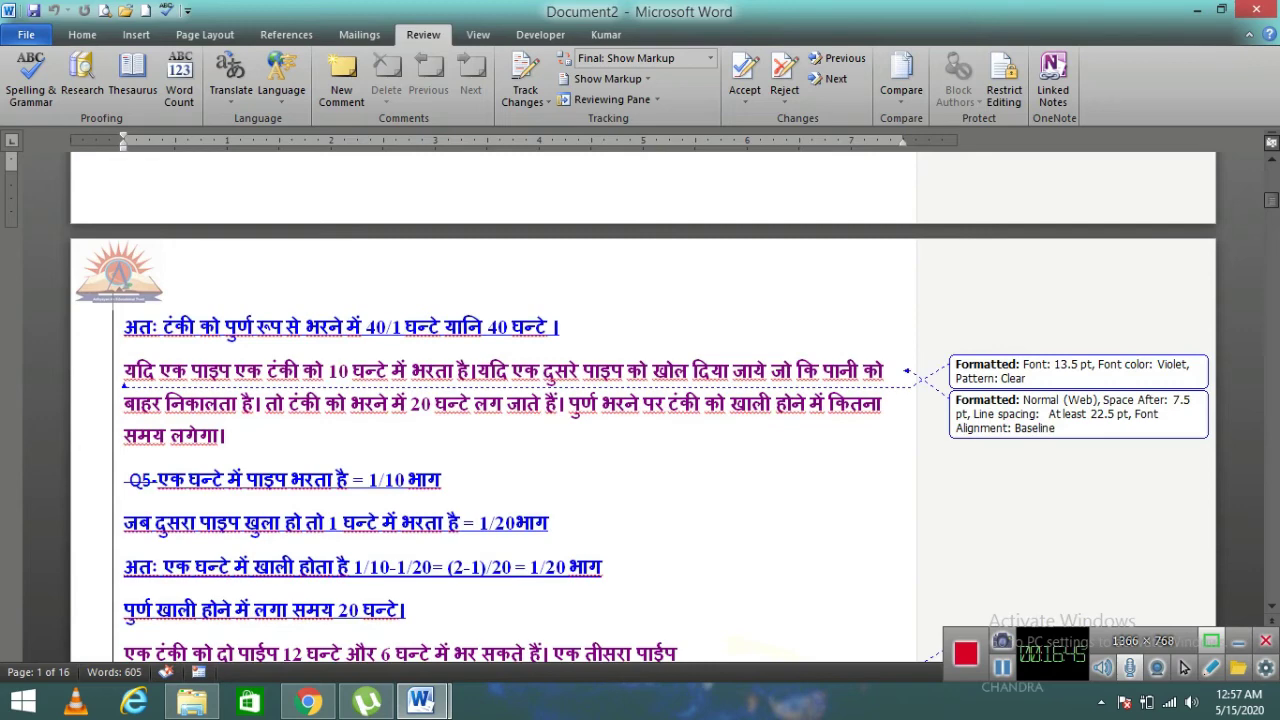
pyautogui.scroll(5, 490, 400)
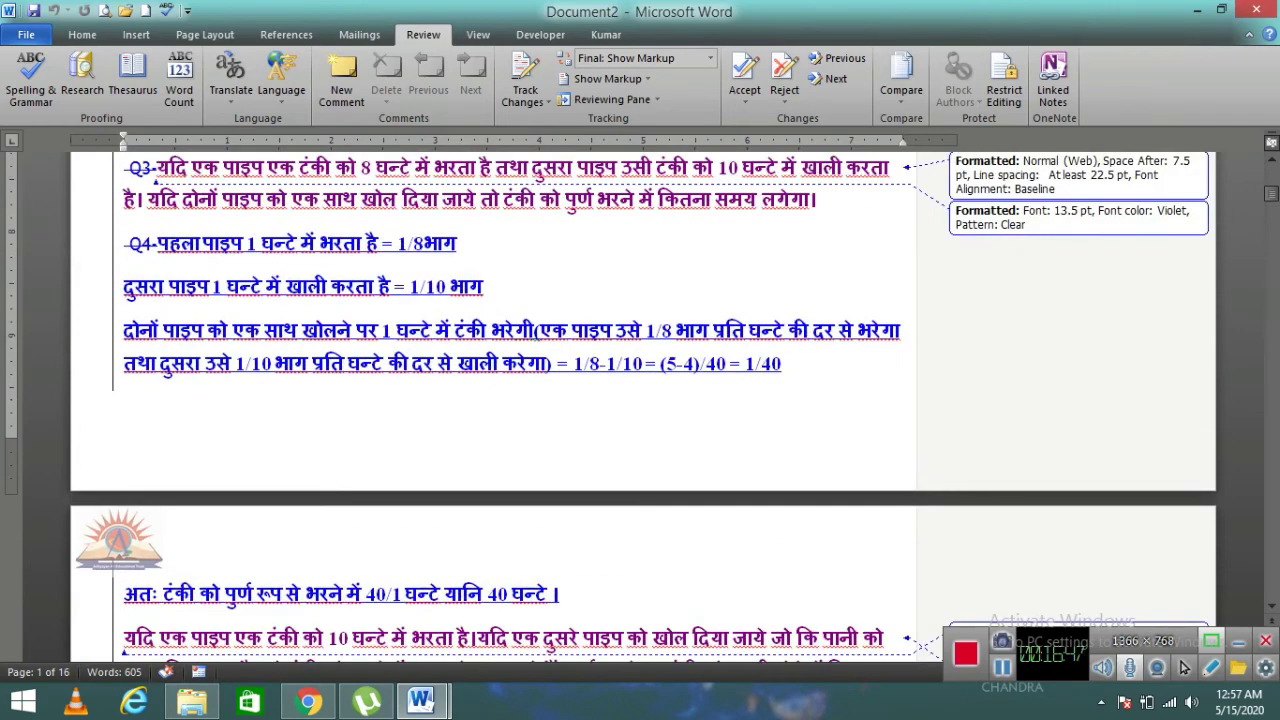
# Close the Document2 comparison result without saving it
pyautogui.click(1253, 9)
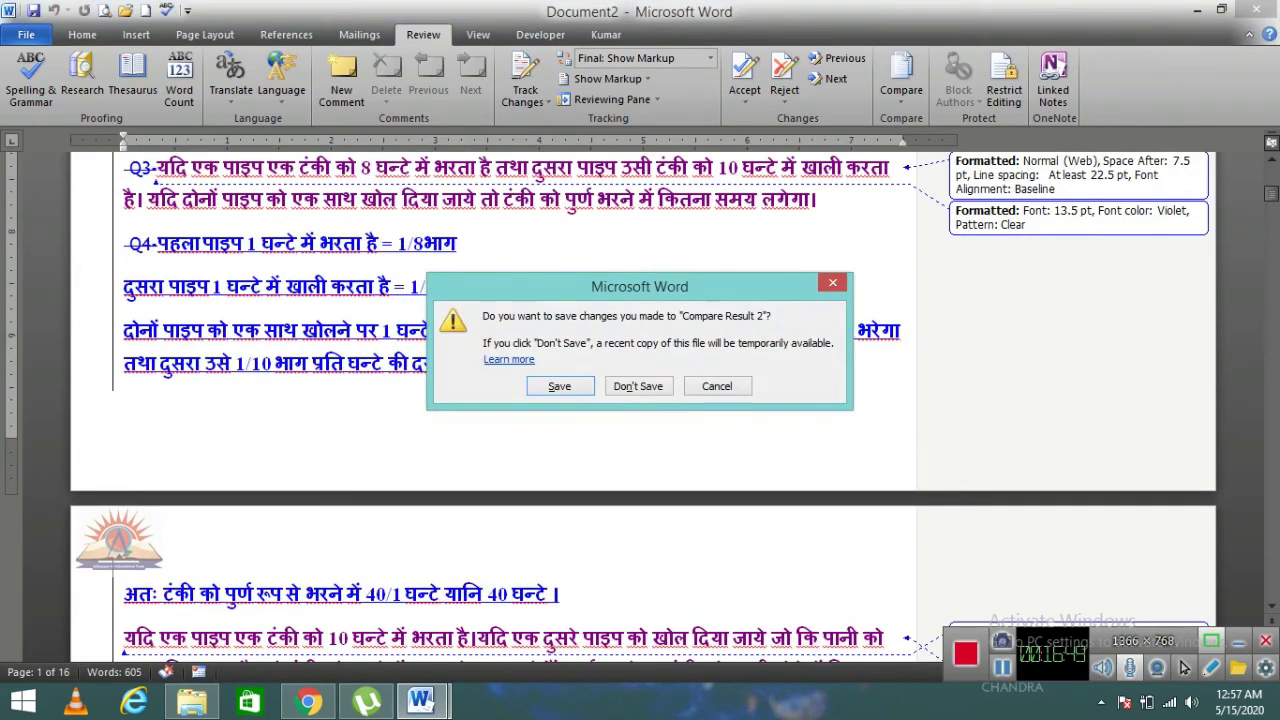
pyautogui.click(638, 386)
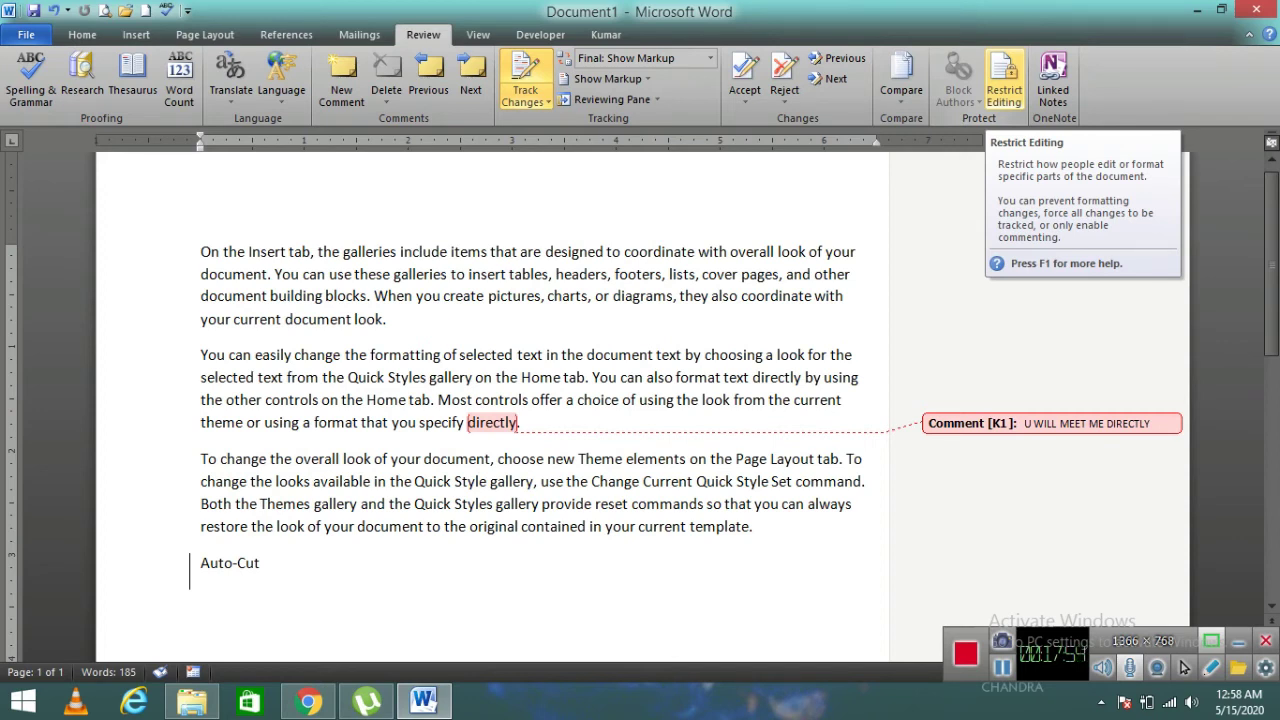
# Show the Restrict Editing pane set to No changes (Read only) and add an empty line after Auto-Cut
pyautogui.click(1004, 85)
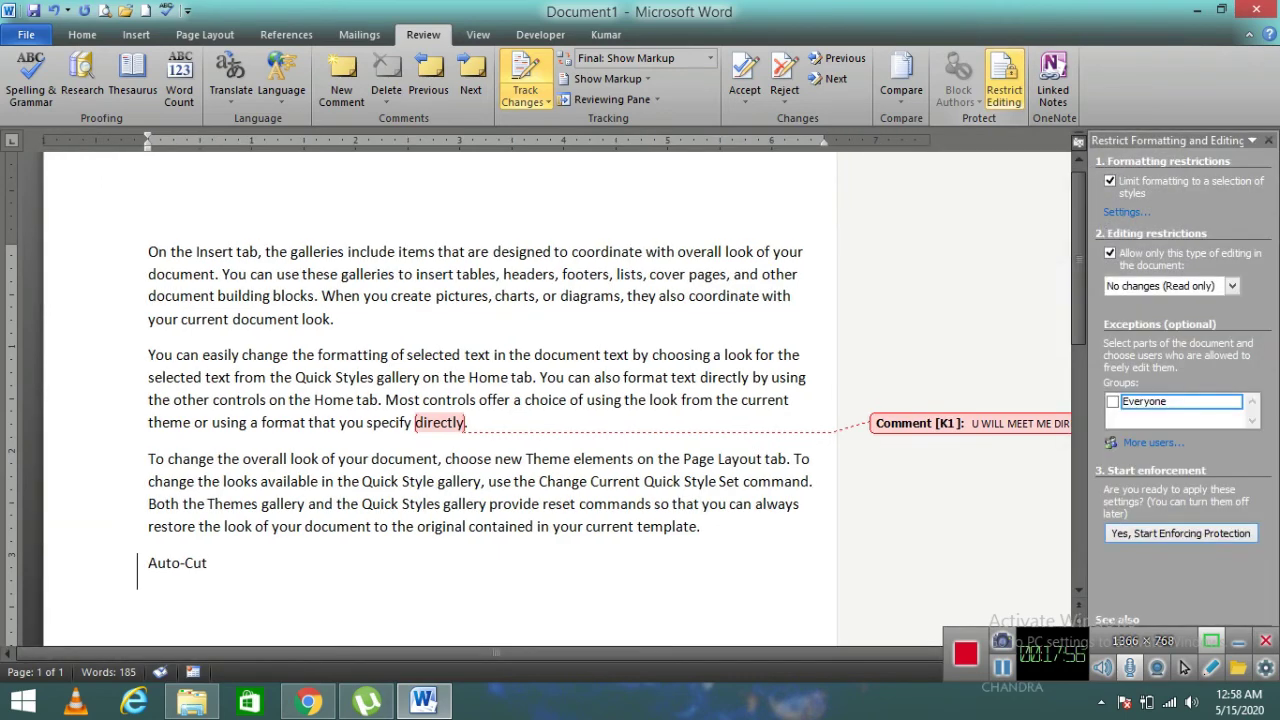
pyautogui.press('Return')
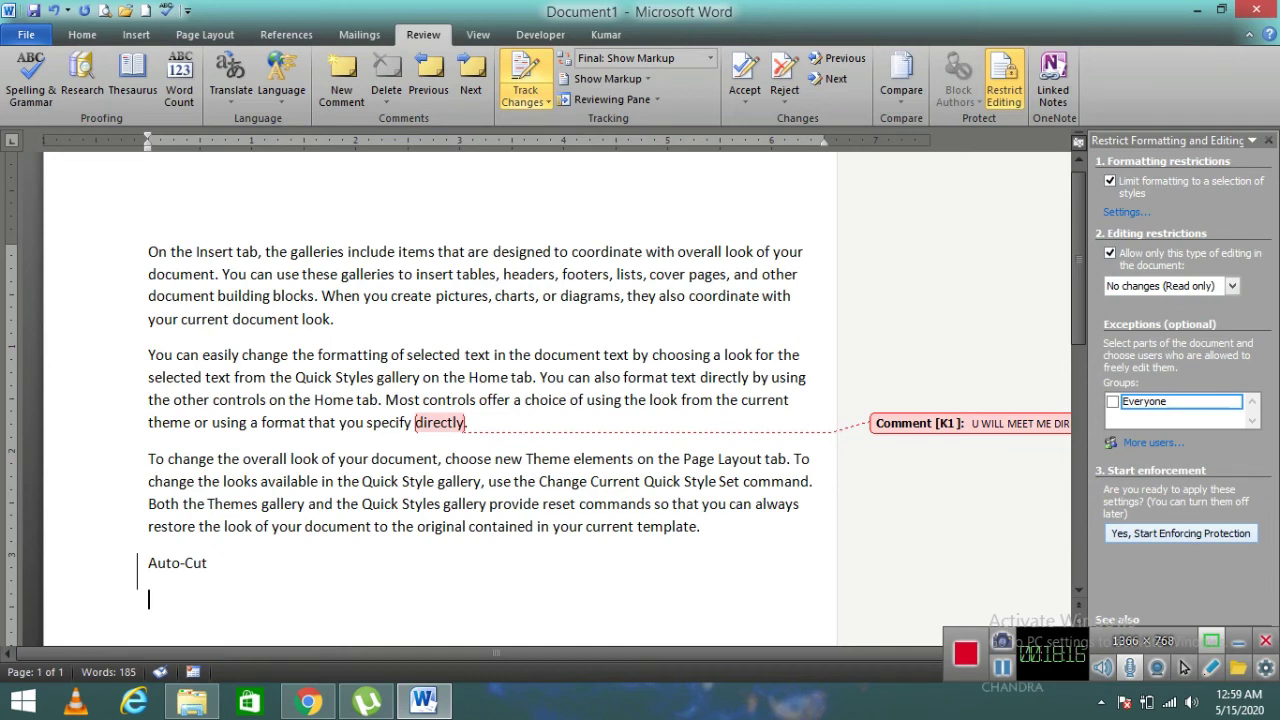
# Start enforcing read-only protection, entering and confirming a password
pyautogui.click(1180, 533)
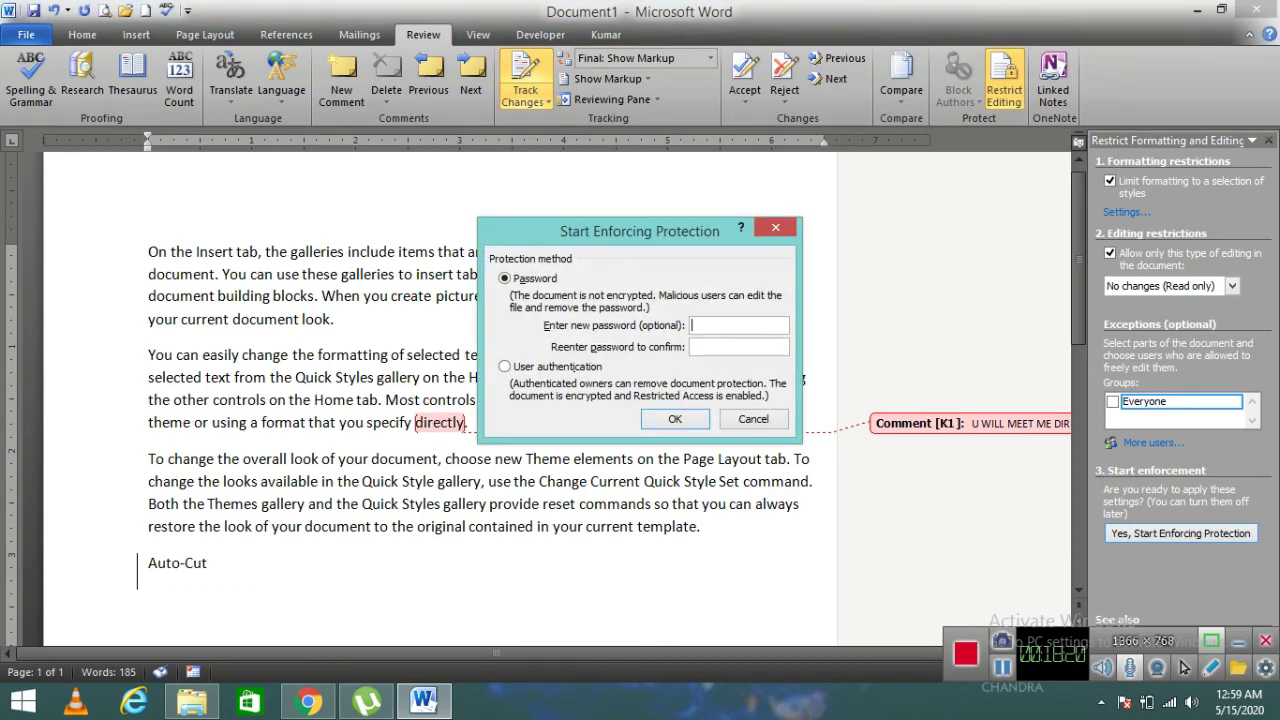
pyautogui.click(738, 346)
pyautogui.press('Return')
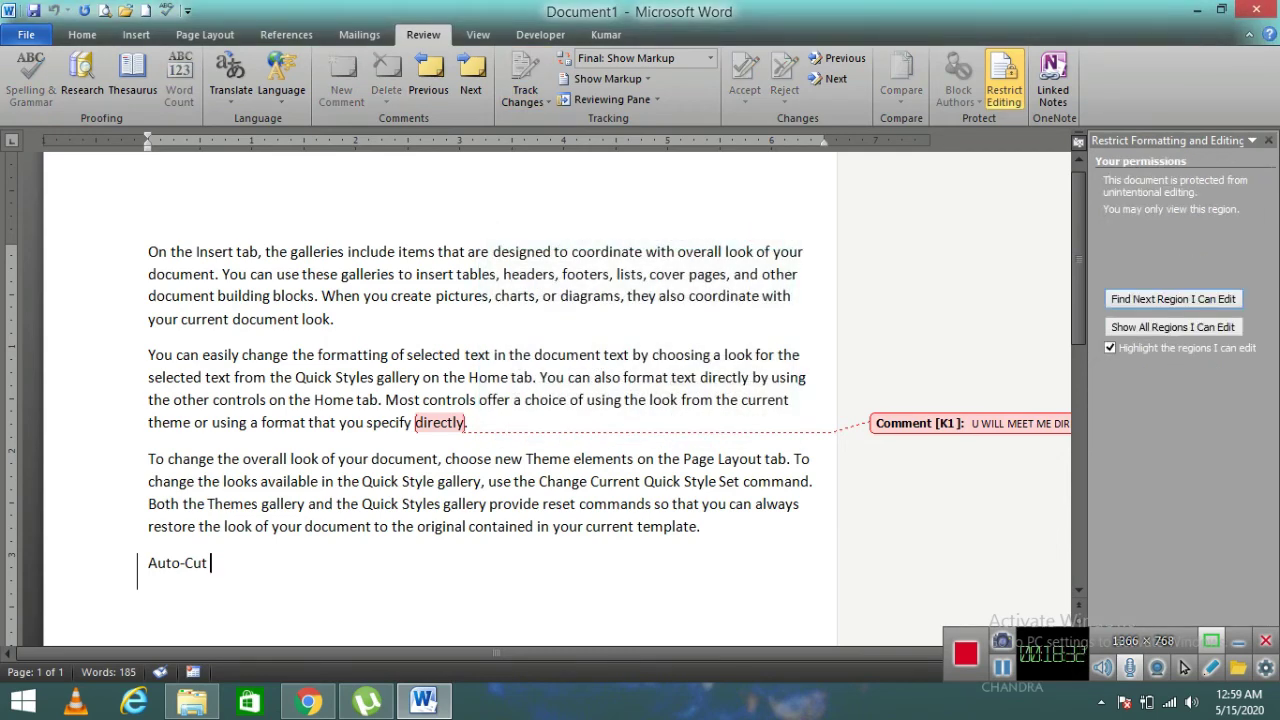
pyautogui.hotkey('shift', 'Up')
pyautogui.hotkey('shift', 'Up')
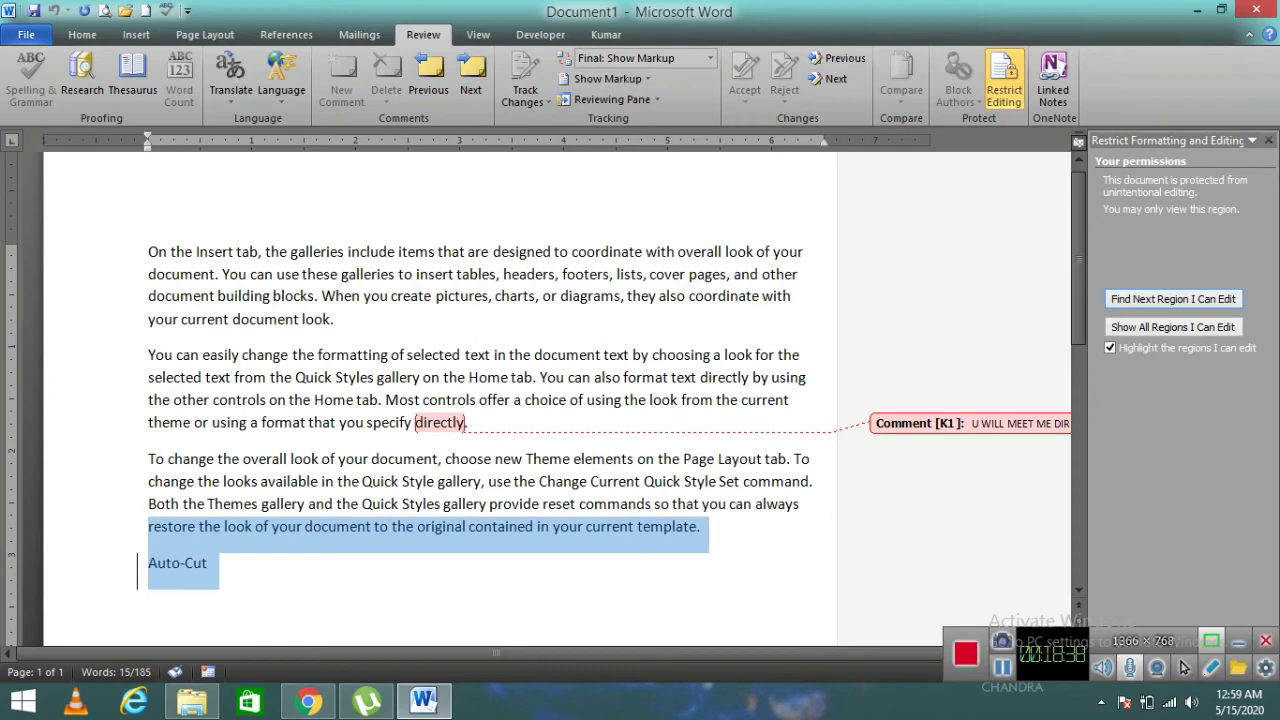
pyautogui.press('Delete')
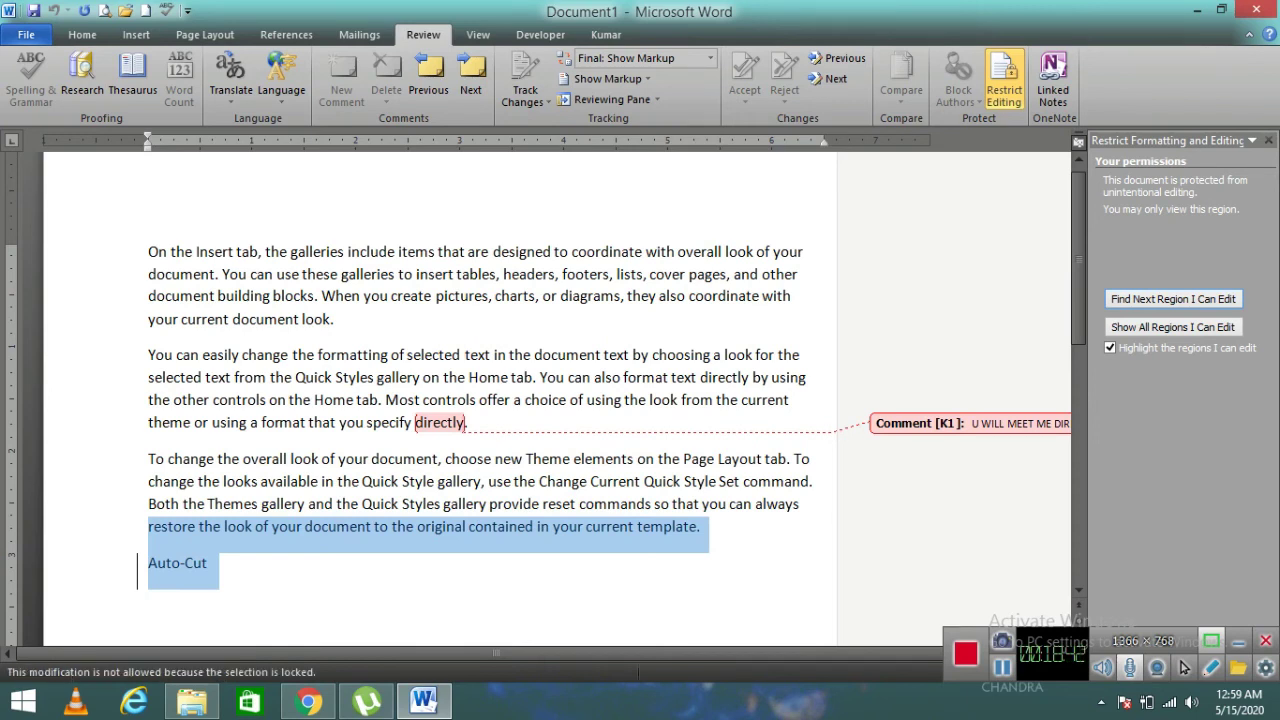
pyautogui.press('Delete')
pyautogui.press('Right')
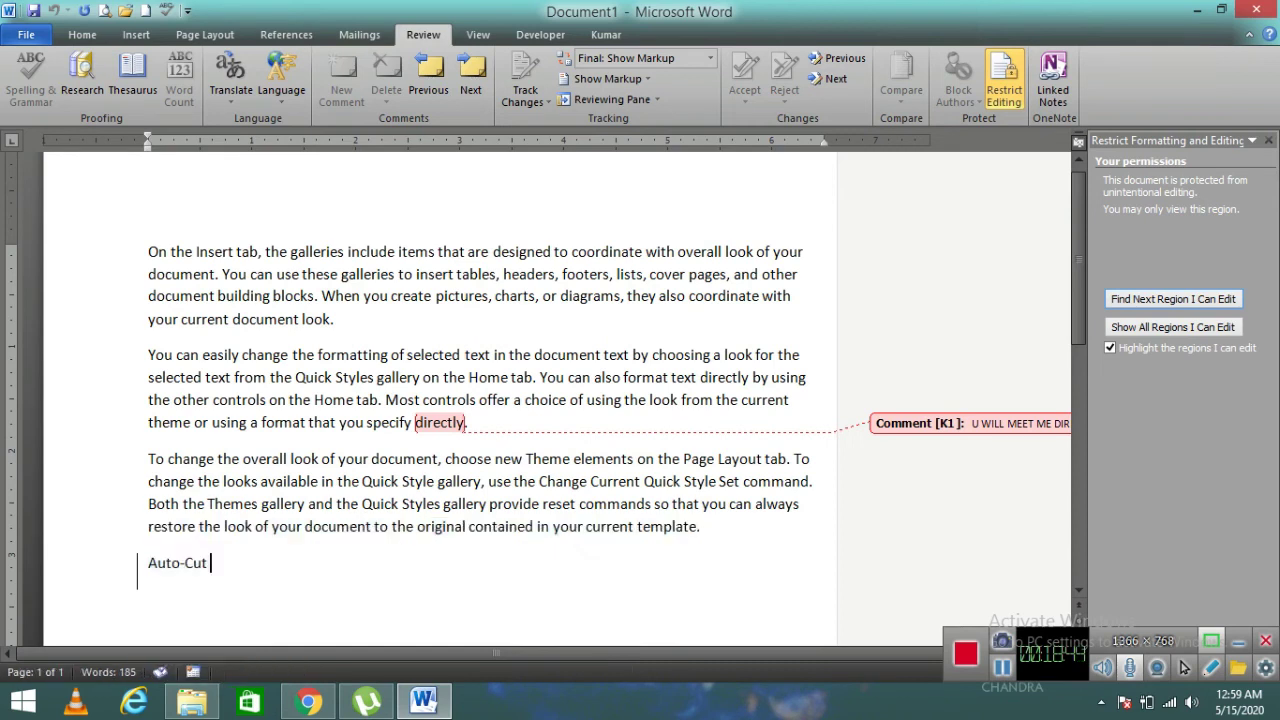
pyautogui.press('Delete')
pyautogui.press('Return')
pyautogui.scroll(-3, 490, 390)
pyautogui.scroll(-3, 490, 390)
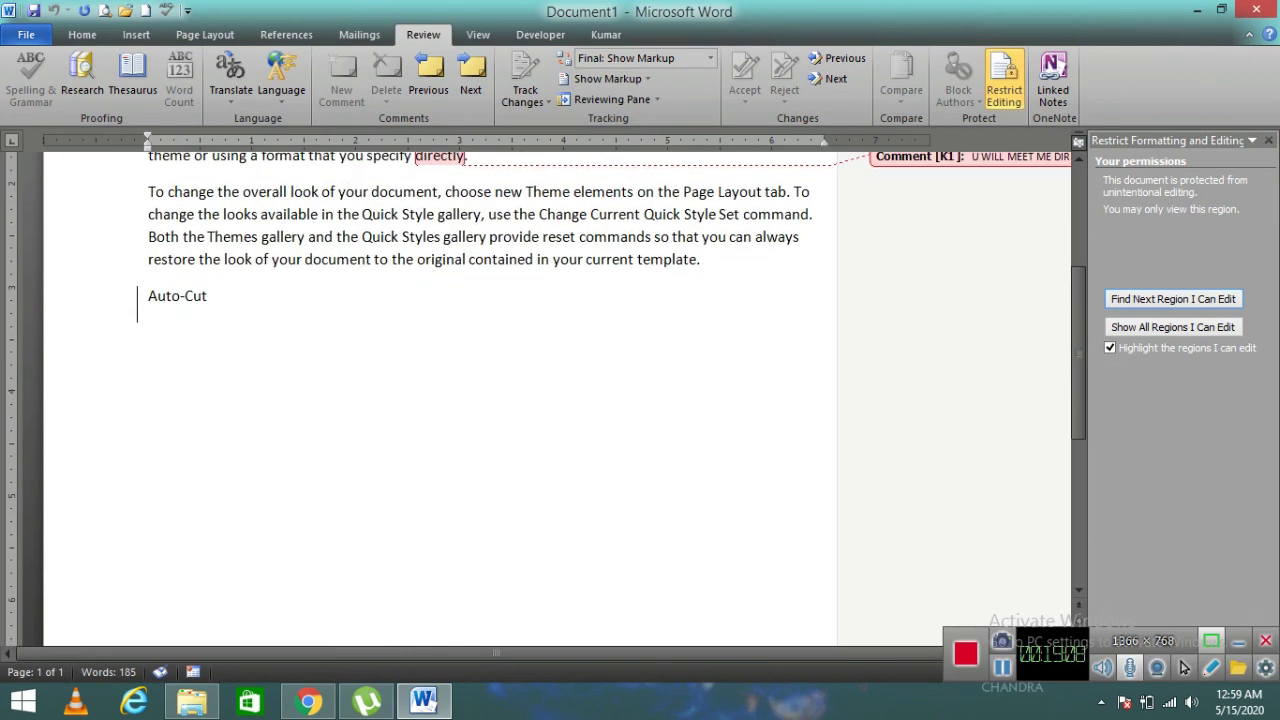
pyautogui.scroll(5, 490, 390)
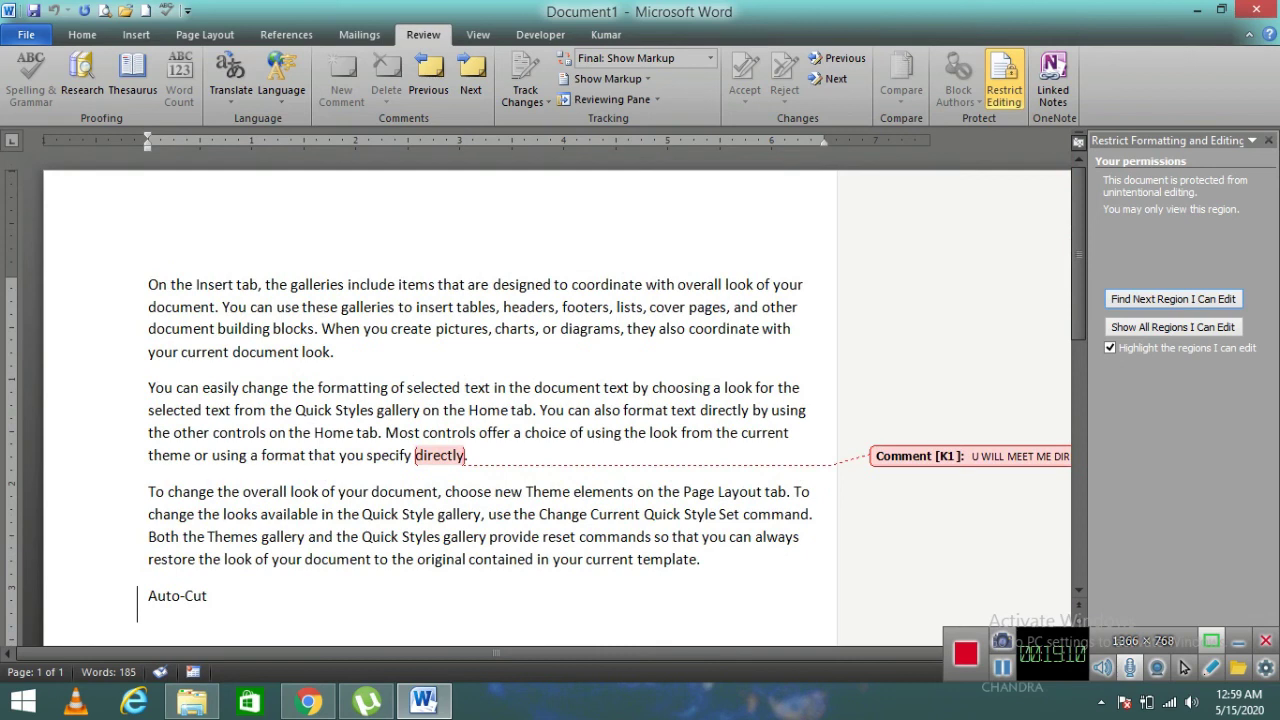